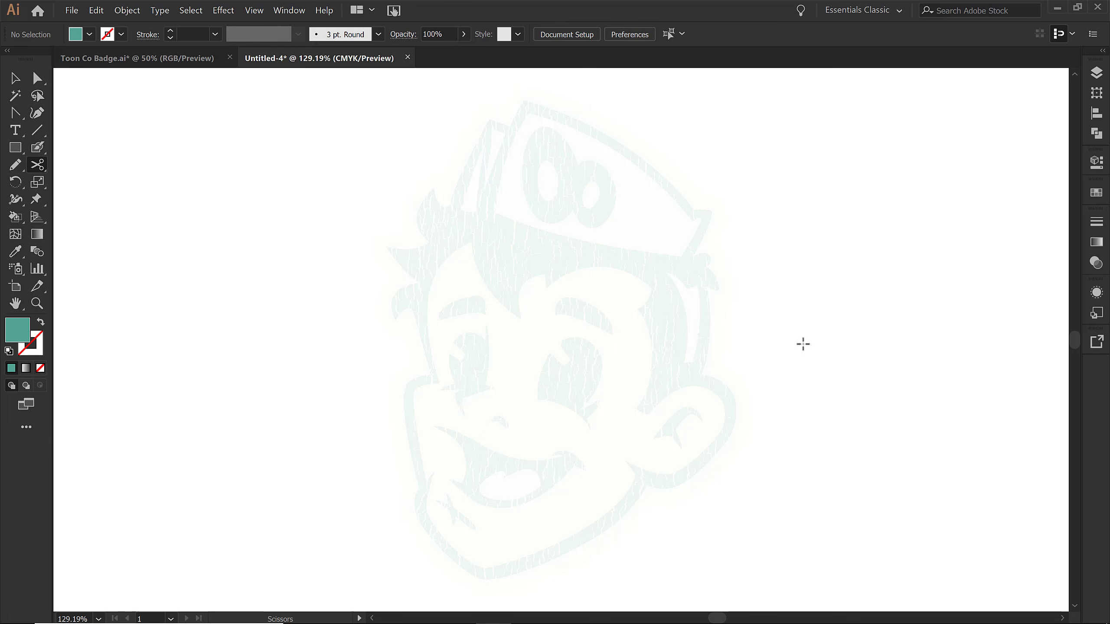
Step: Start a Pen tool outline at the hat's peak and trace corner anchors down the hat's left side to the hair
key("p")
left_click(522, 100)
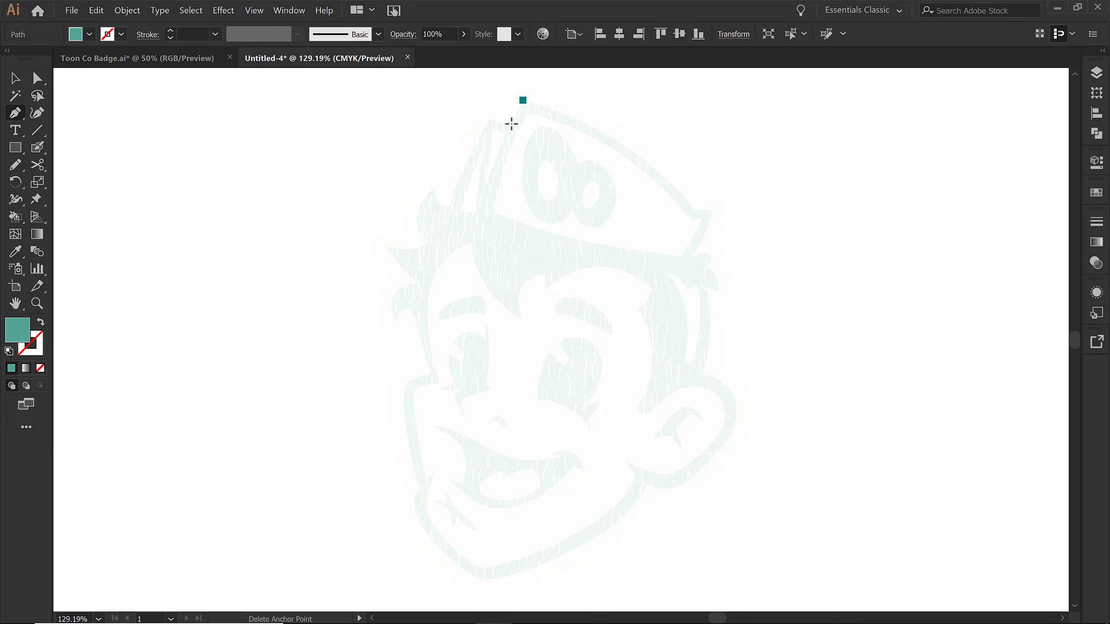
left_click(510, 127)
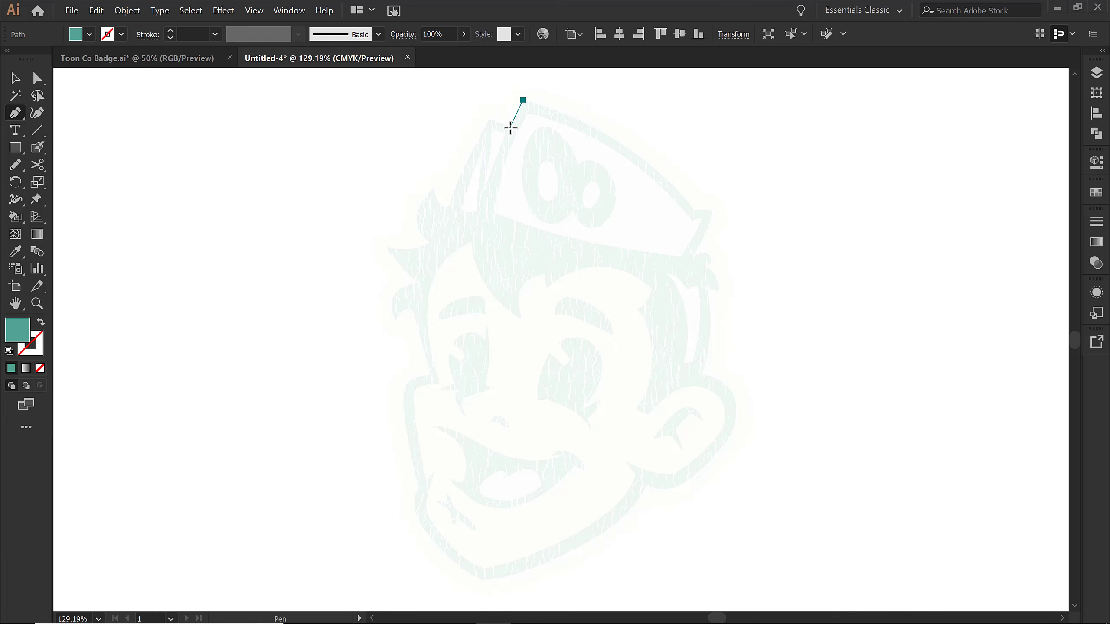
left_click(486, 119)
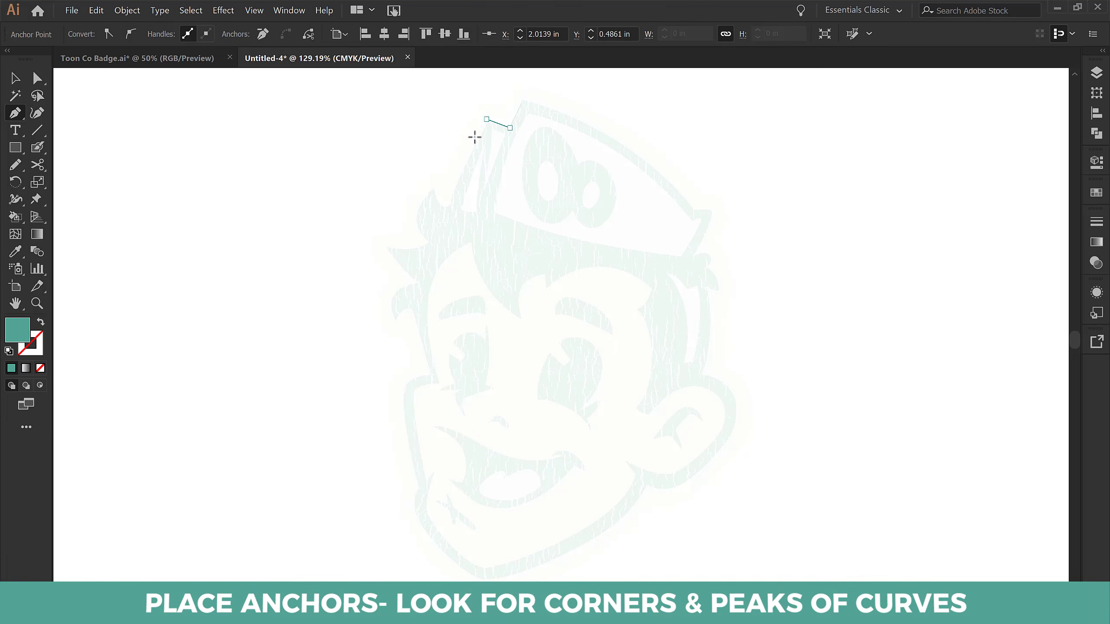
left_click(451, 209)
Step: Continue the outline with straight segments, placing anchors at the tips and notches of the hair tufts on the head's left side
left_click(432, 189)
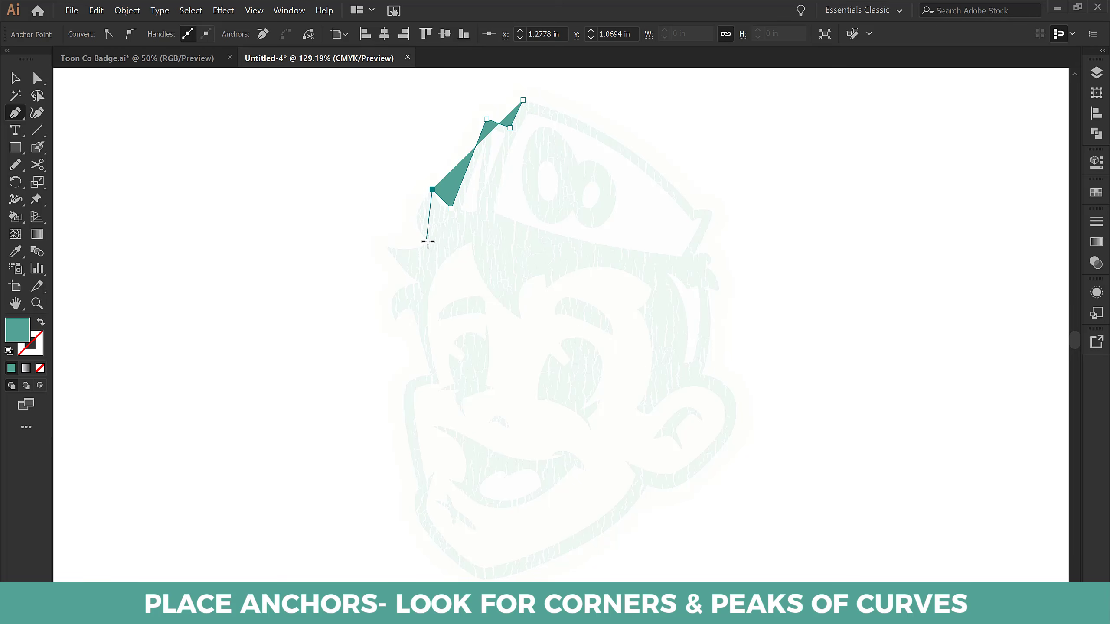
left_click(428, 242)
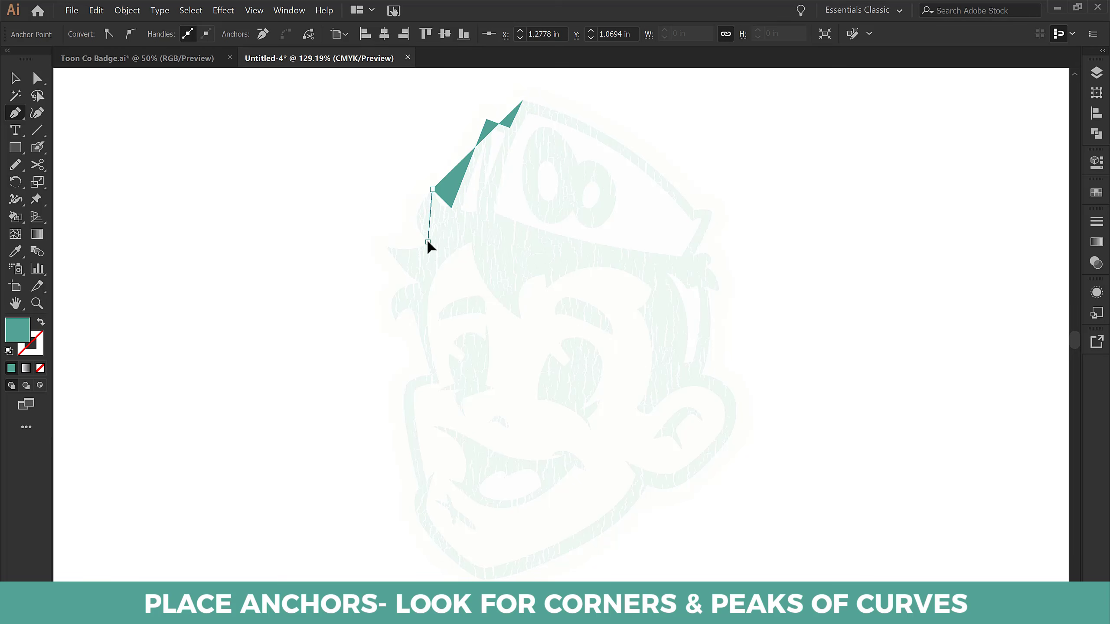
left_click(390, 247)
left_click(418, 284)
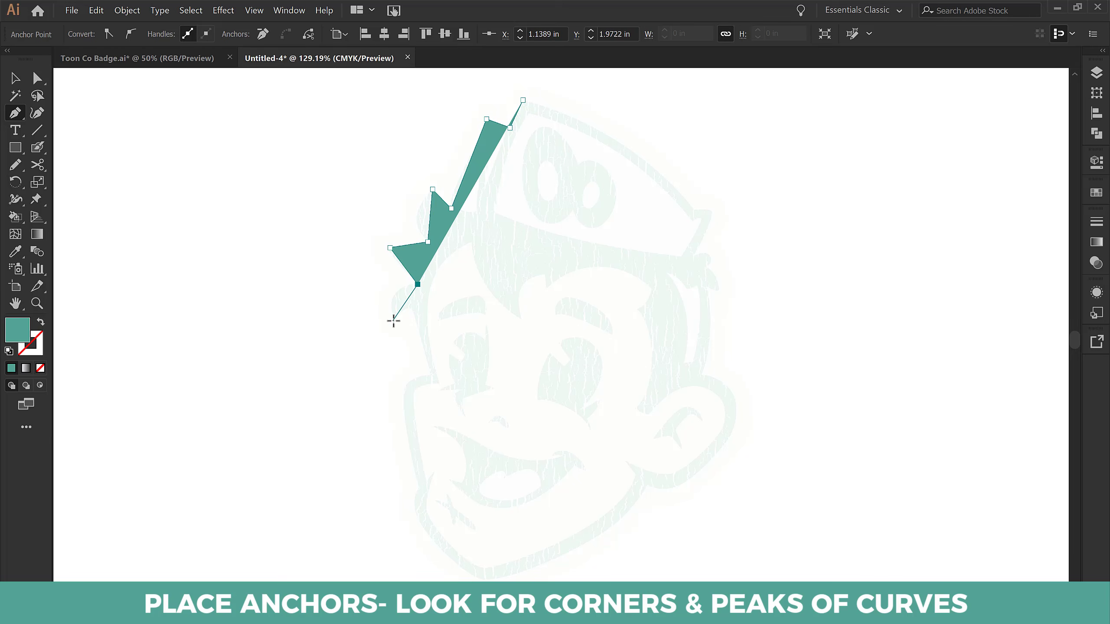
left_click(393, 319)
left_click(413, 306)
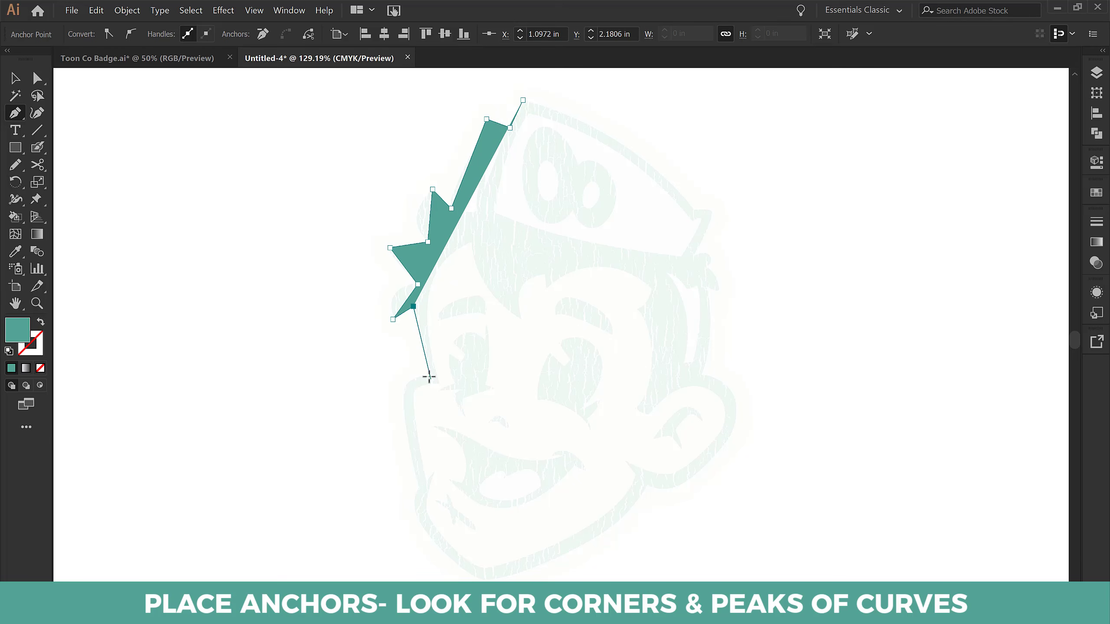
Step: Extend the straight-segment outline from the hair down the left cheek and jaw to the lowest point of the chin
left_click(428, 374)
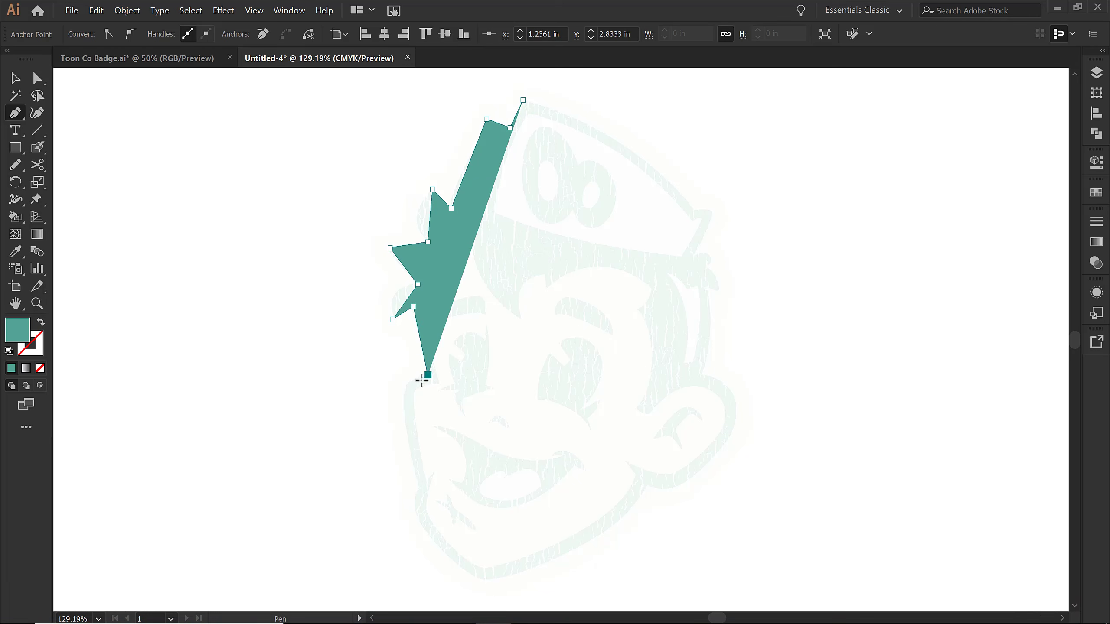
left_click(405, 384)
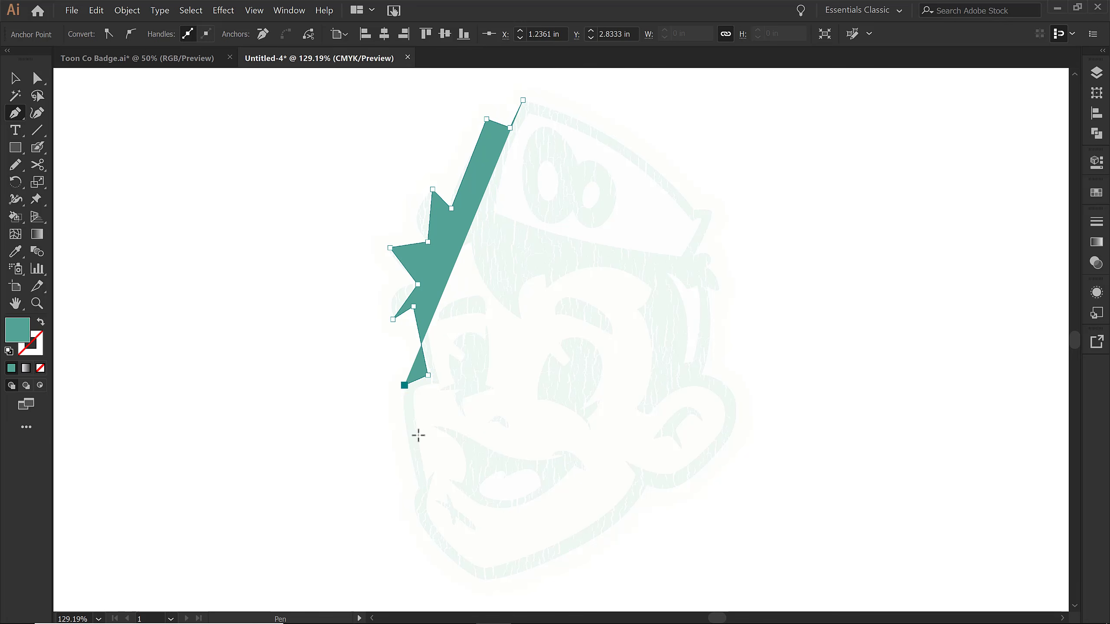
left_click(417, 490)
left_click(412, 504)
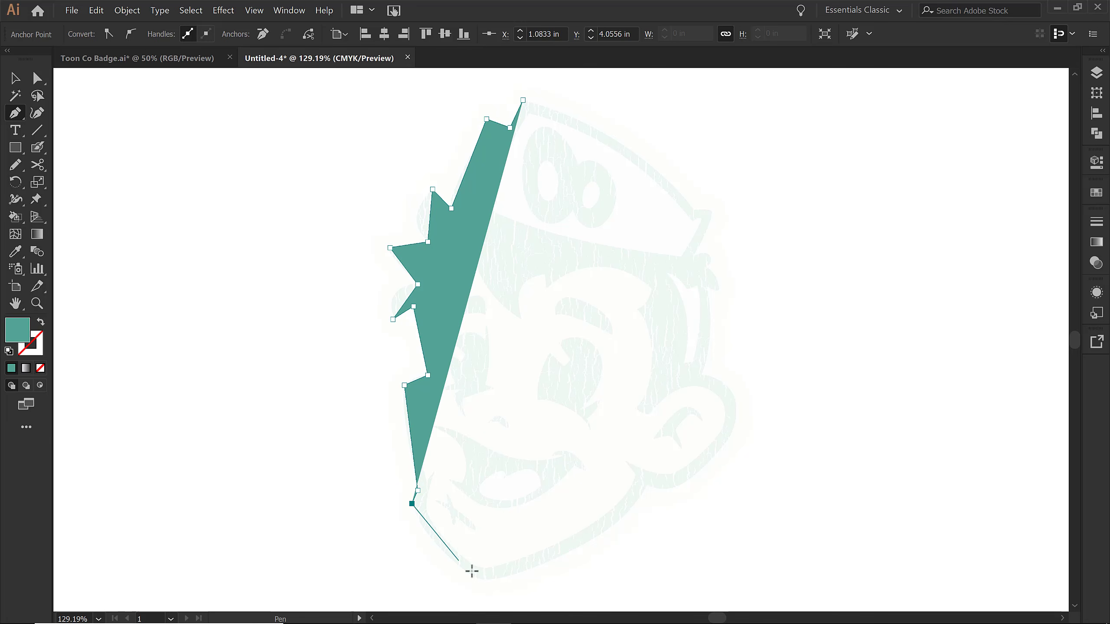
left_click(482, 581)
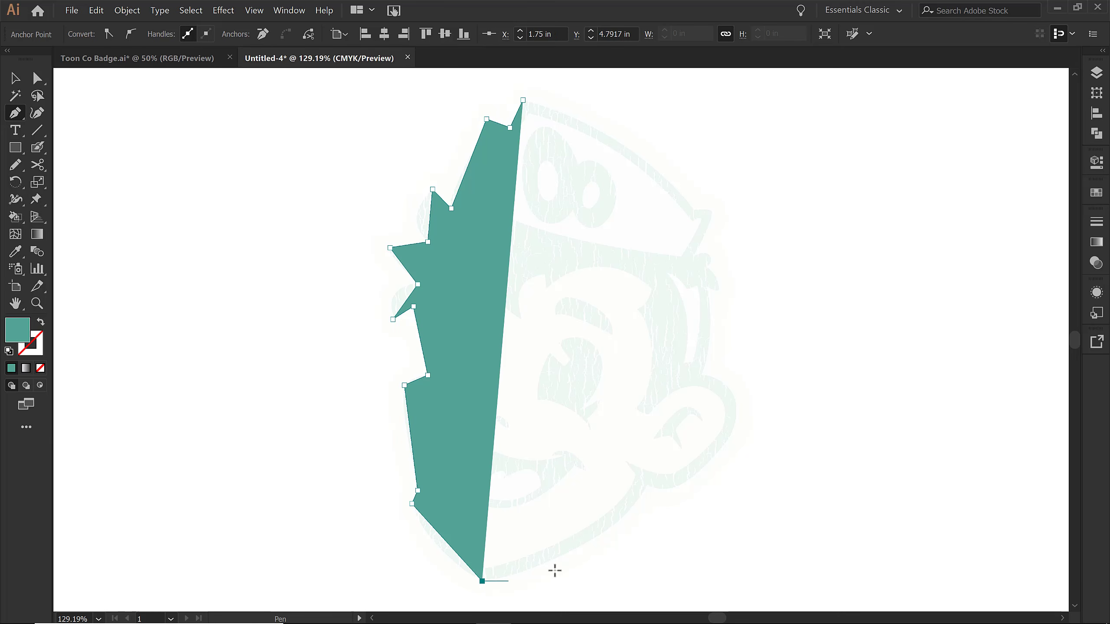
Step: Trace straight segments from the chin up the jaw and around the ear to where it meets the hair
left_click(647, 485)
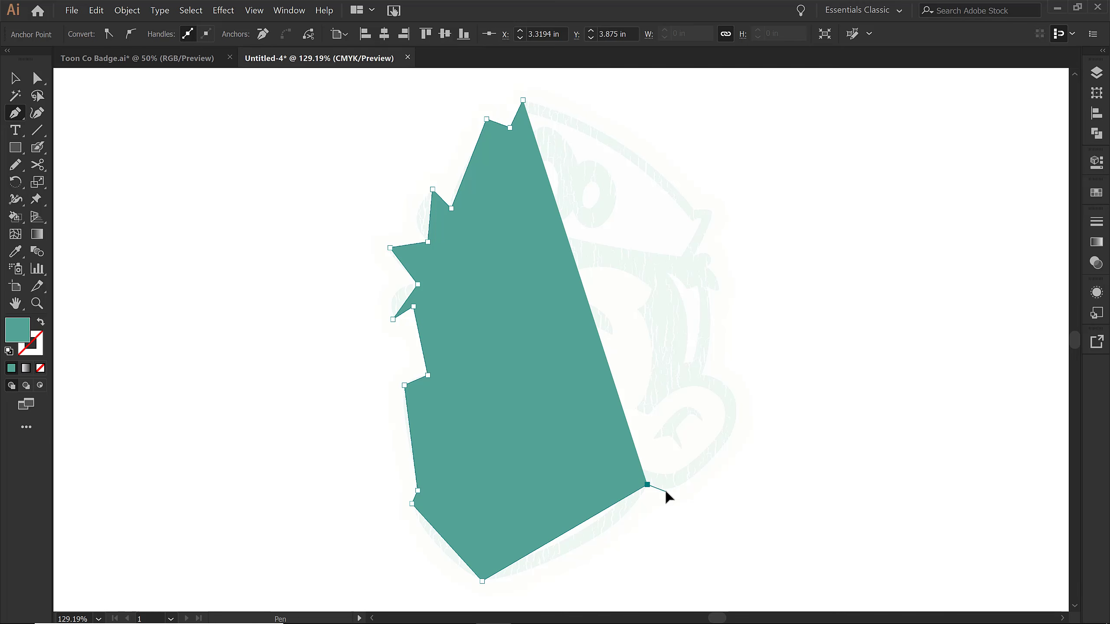
left_click(665, 491)
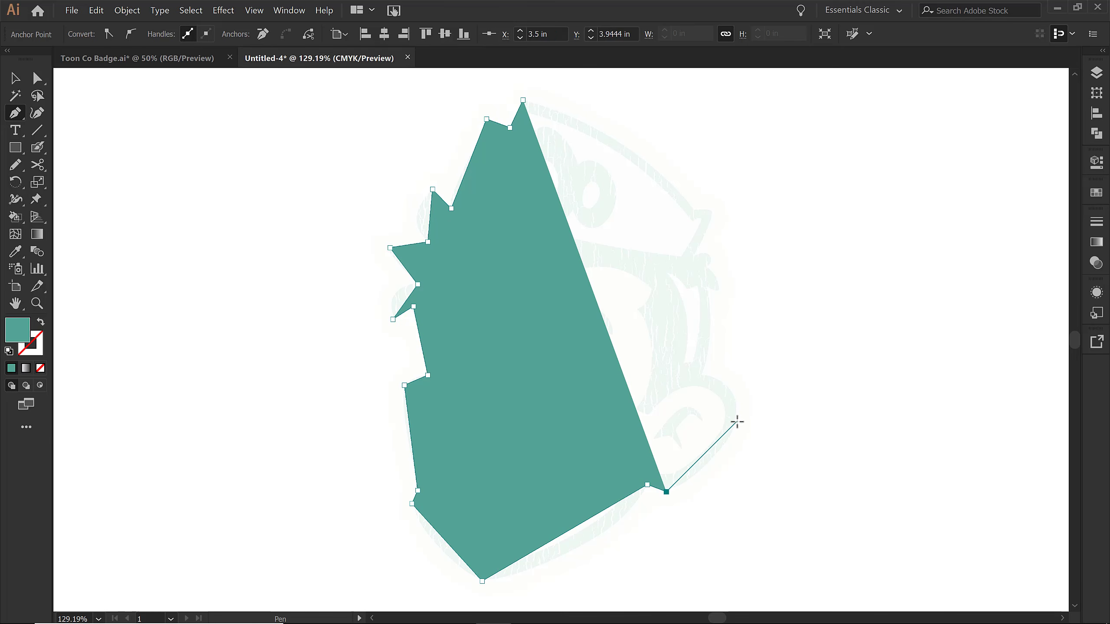
left_click(736, 421)
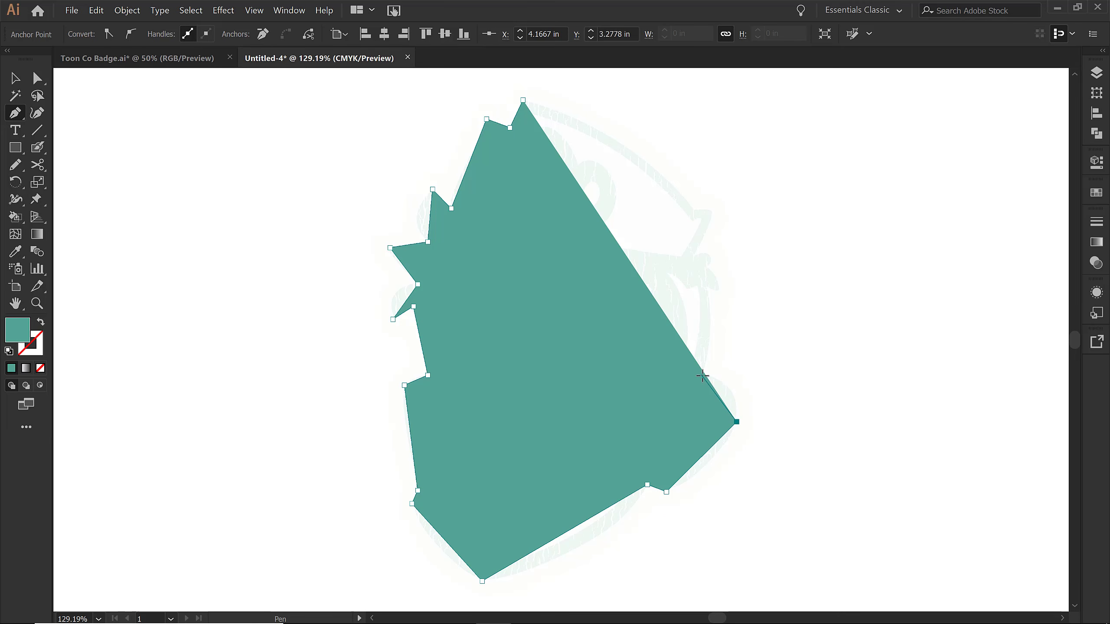
left_click(701, 375)
Step: Place outline anchors up the back of the head and around the small hair tufts below the hat
left_click(707, 287)
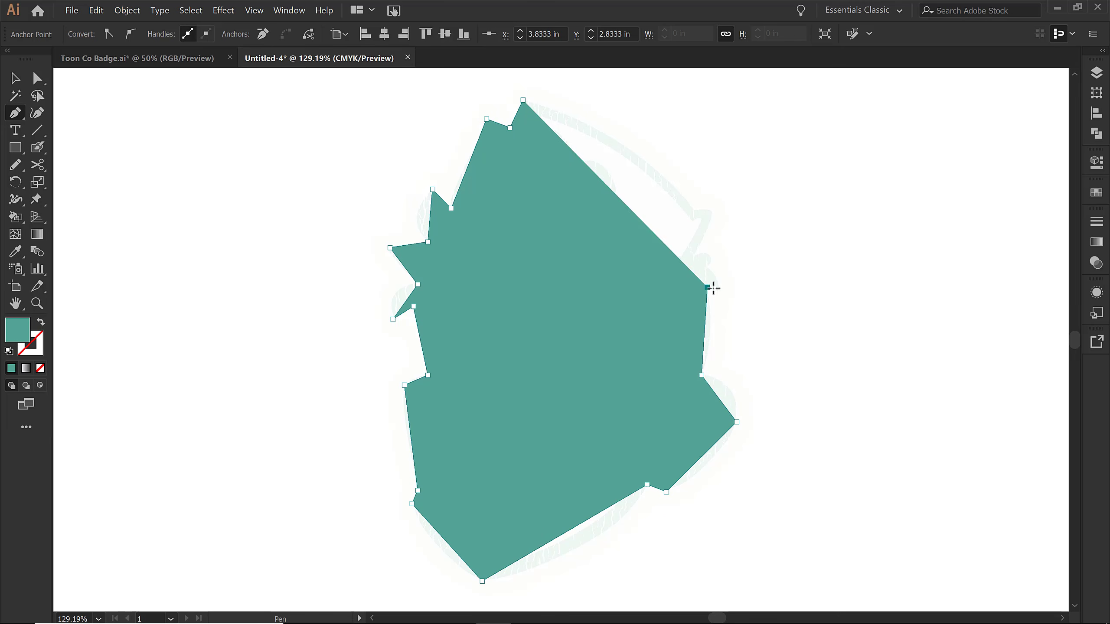
left_click(720, 289)
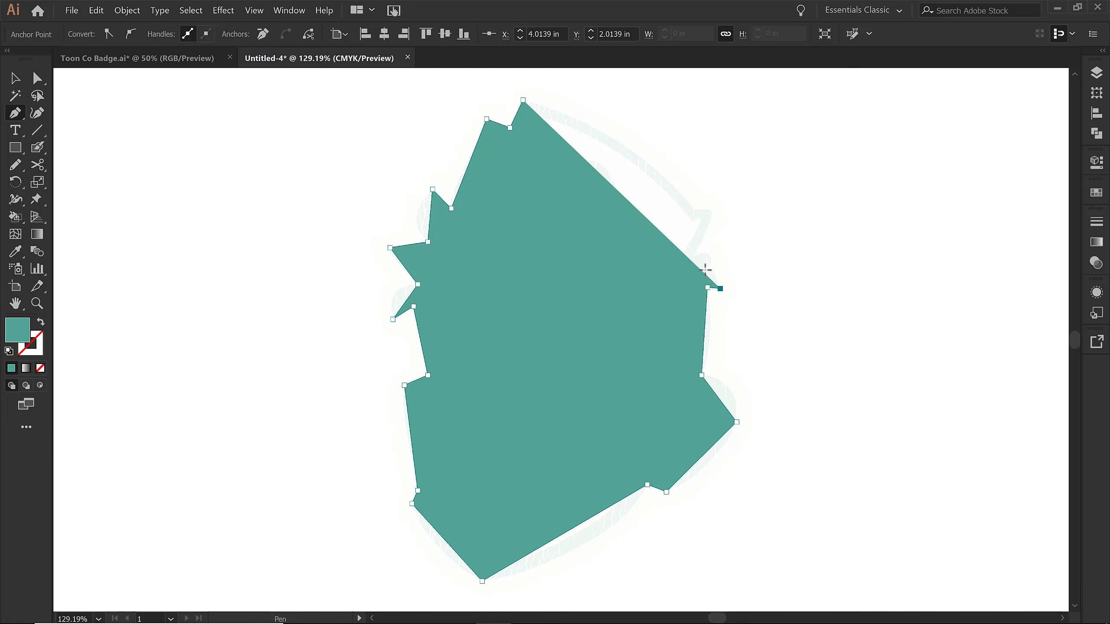
left_click(704, 270)
left_click(709, 254)
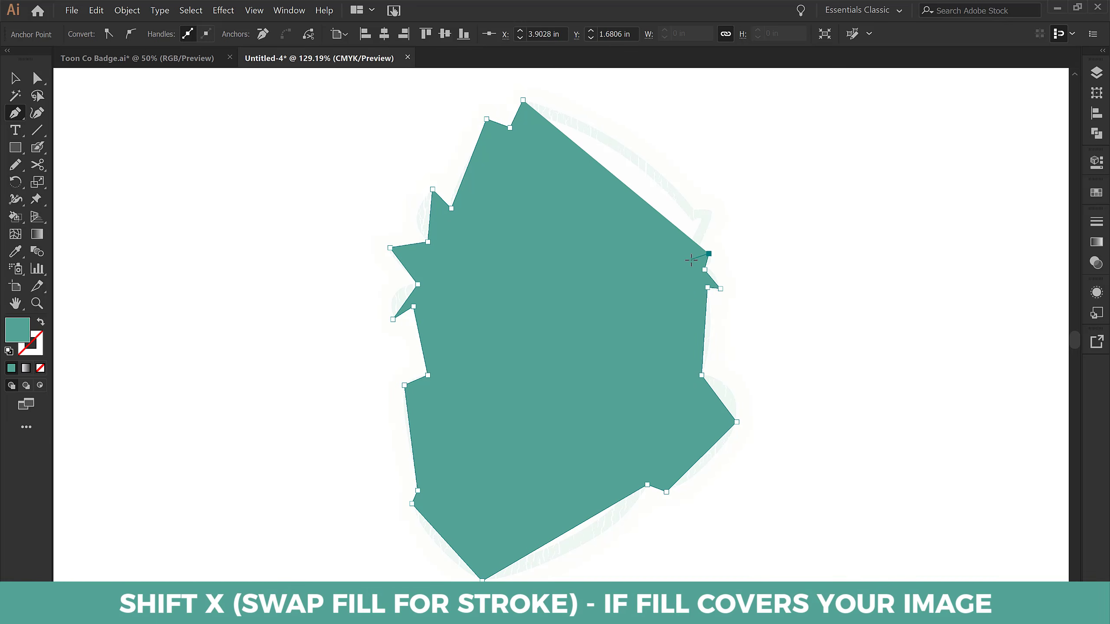
Step: Swap the outline's fill and stroke, trace the hat's right corner, and close the path at the hat's peak
key("shift+x")
left_click(692, 260)
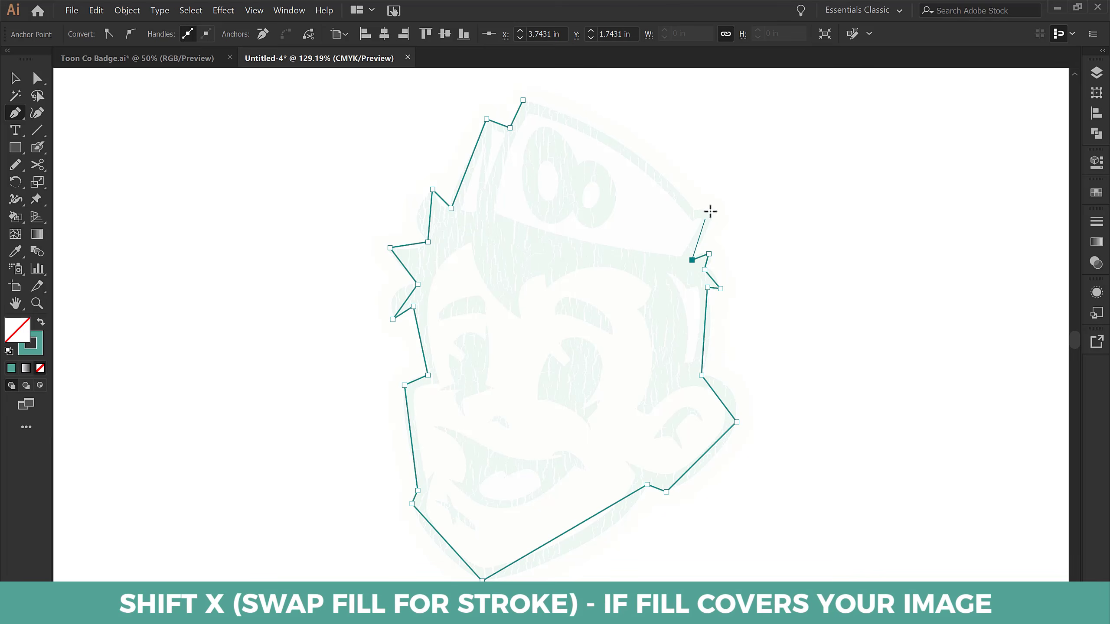
left_click(714, 209)
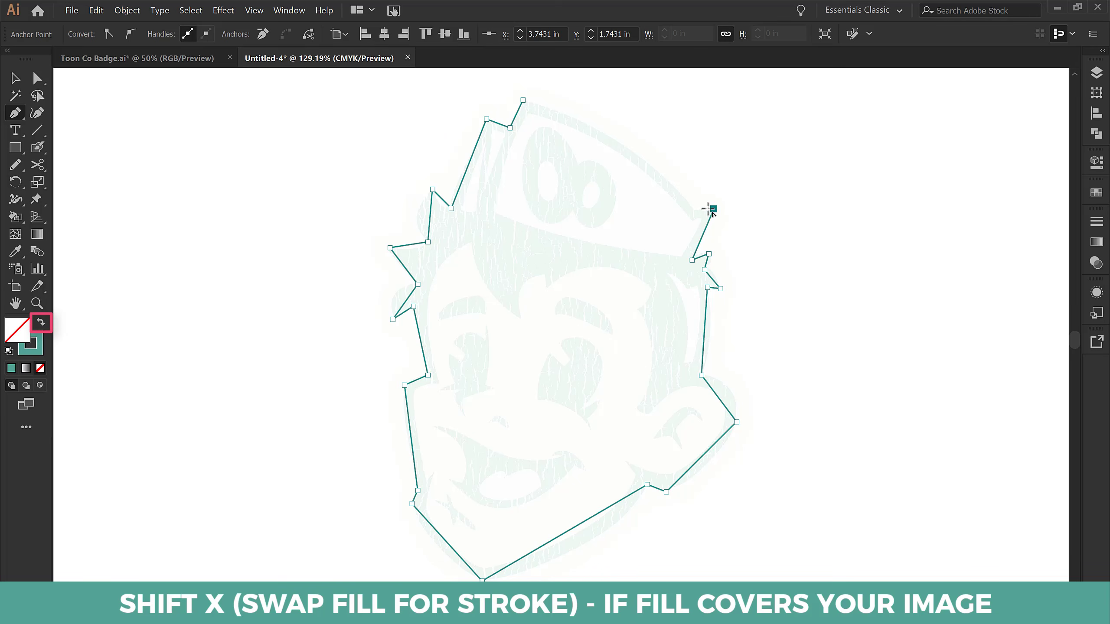
left_click(696, 209)
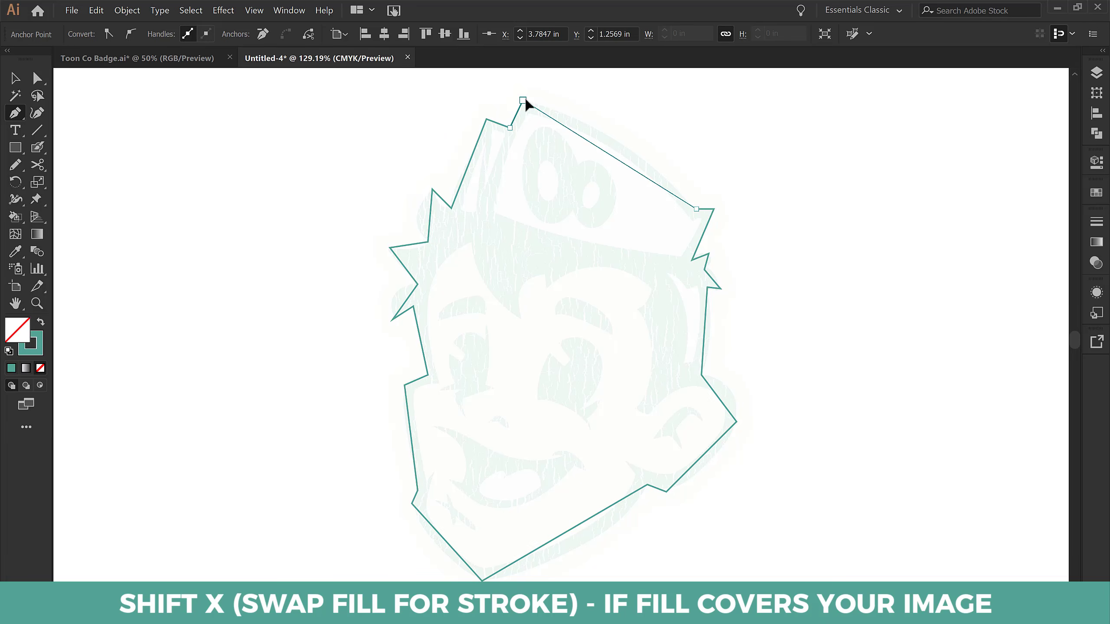
left_click(524, 100)
Step: Bend the outline's straight segments along the hat's top edge and sides into curves with the Anchor Point tool
key("shift+c")
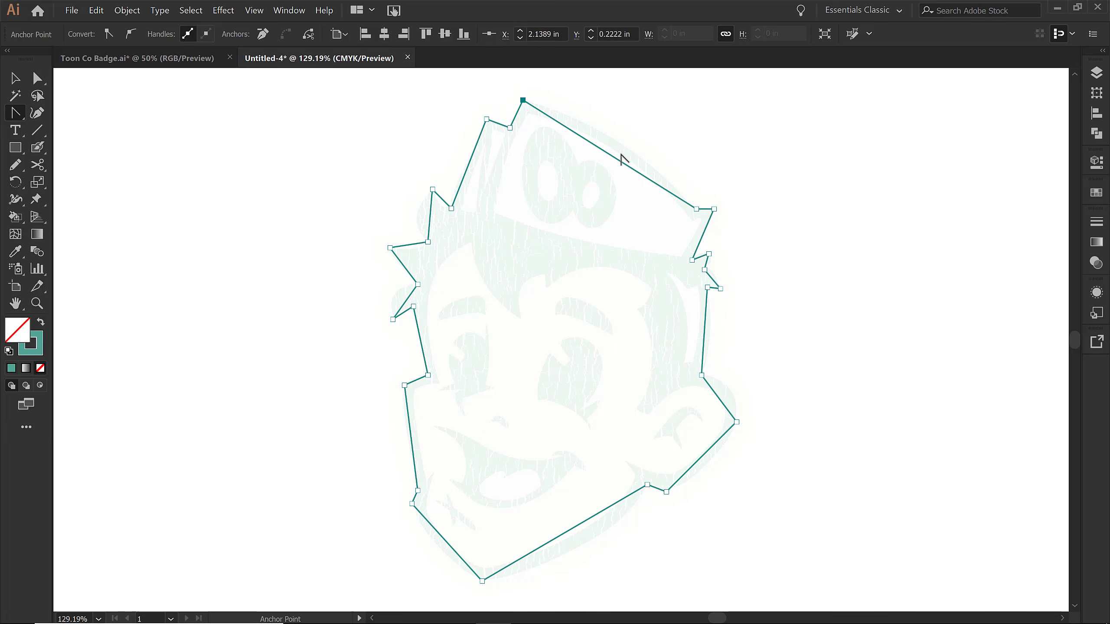
left_click_drag(618, 161, 629, 154)
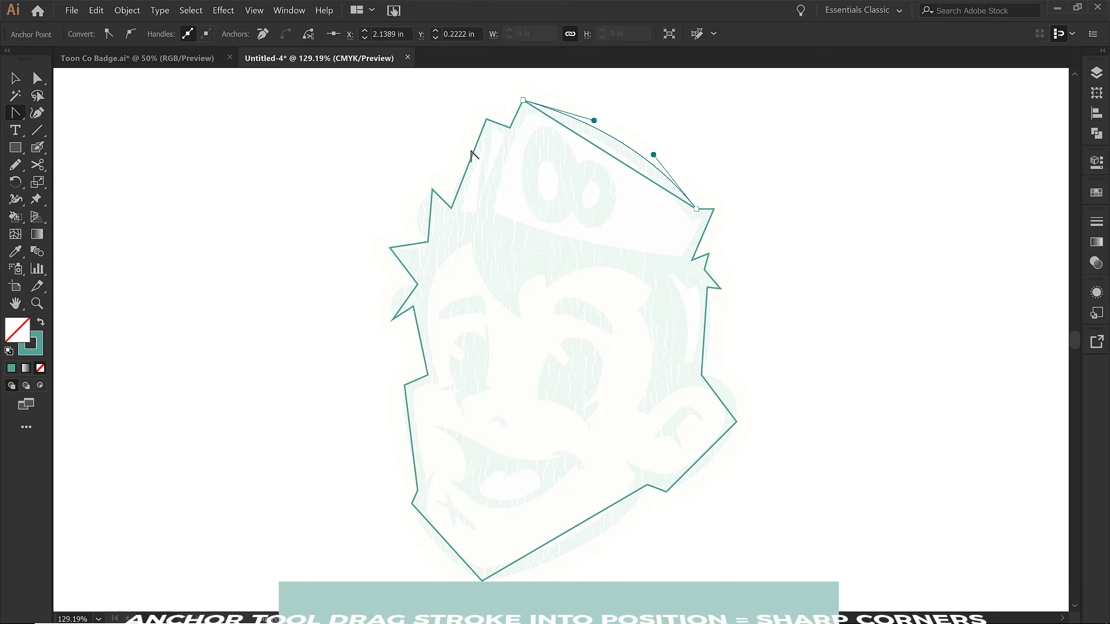
left_click_drag(473, 164, 471, 166)
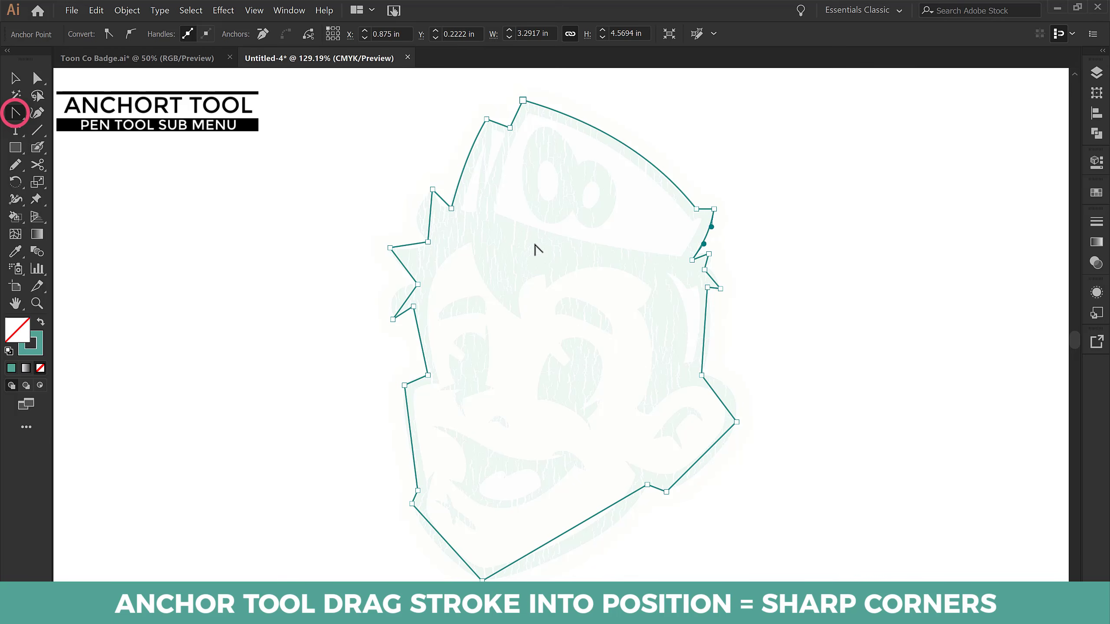
Step: Curve the segments around the left-side hair tufts to match the sketch, keeping the tips and notches sharp
key("z")
left_click_drag(362, 170, 520, 368)
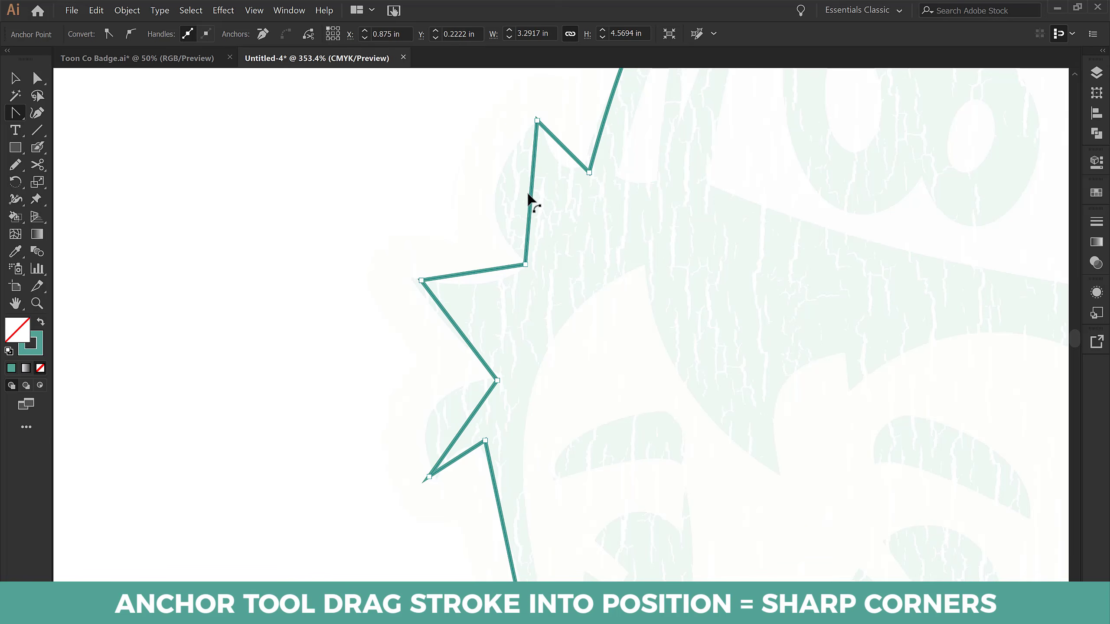
left_click_drag(530, 194, 495, 194)
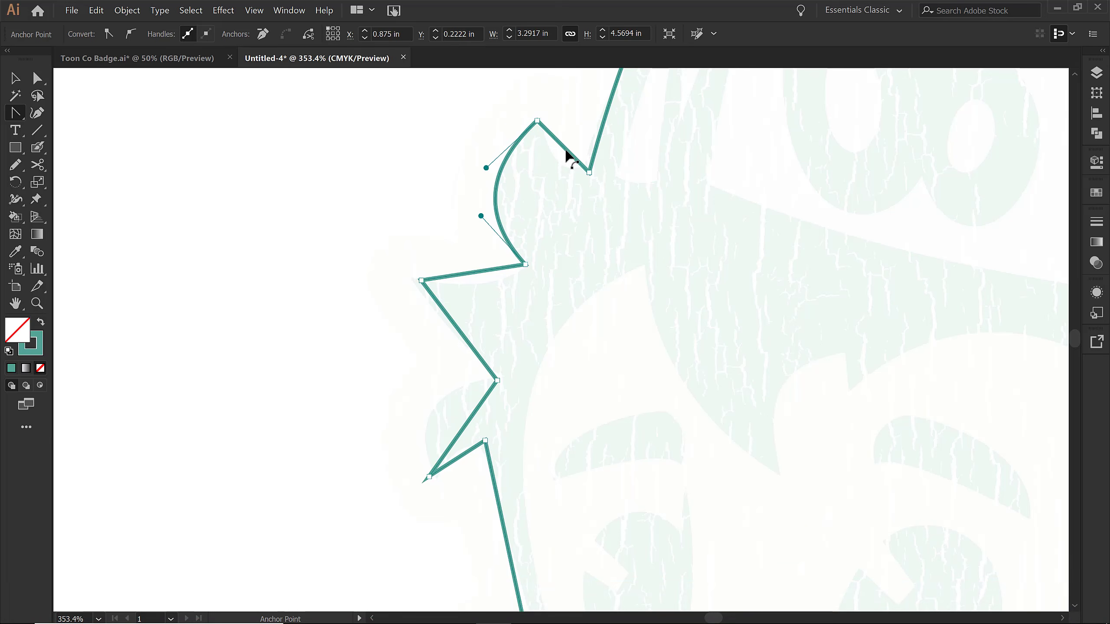
left_click_drag(569, 155, 559, 168)
left_click_drag(483, 275, 485, 290)
left_click_drag(464, 343, 455, 347)
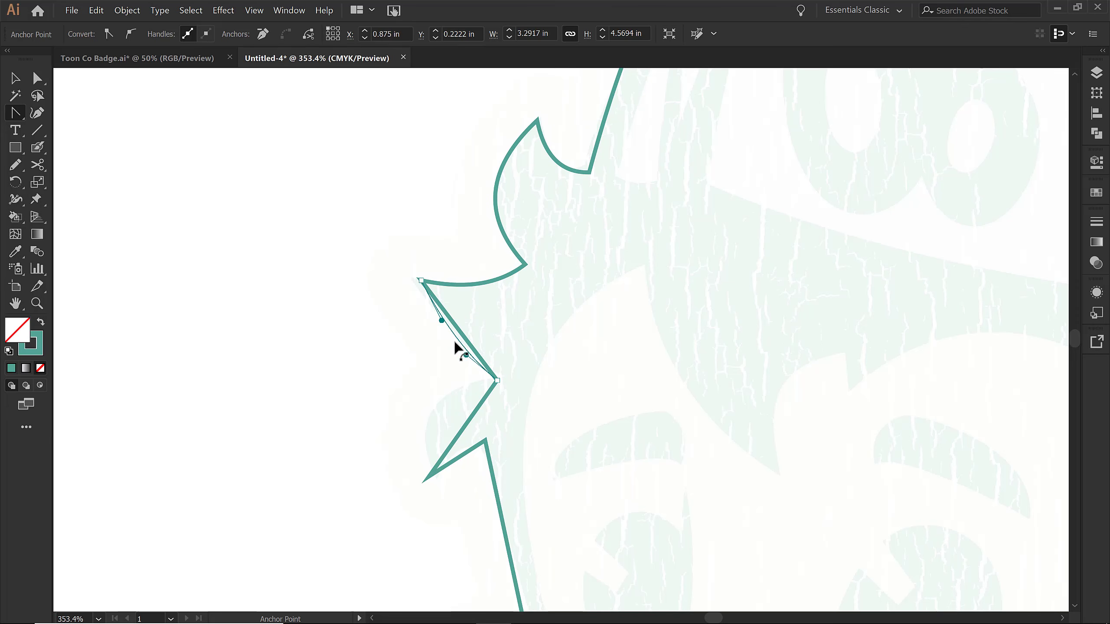
left_click_drag(465, 428, 435, 409)
left_click_drag(459, 455, 459, 456)
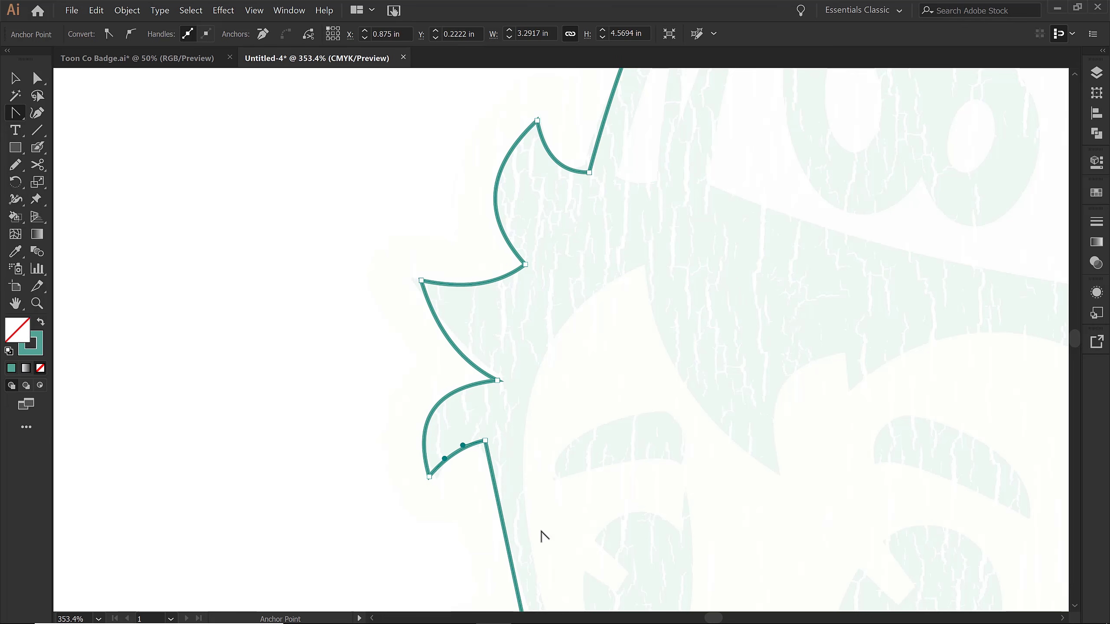
Step: Convert the upper left cheek's corner anchor to a smooth point so the outline follows the rounded cheek
key("space")
left_click_drag(542, 535, 441, 170)
left_click_drag(450, 387, 421, 303)
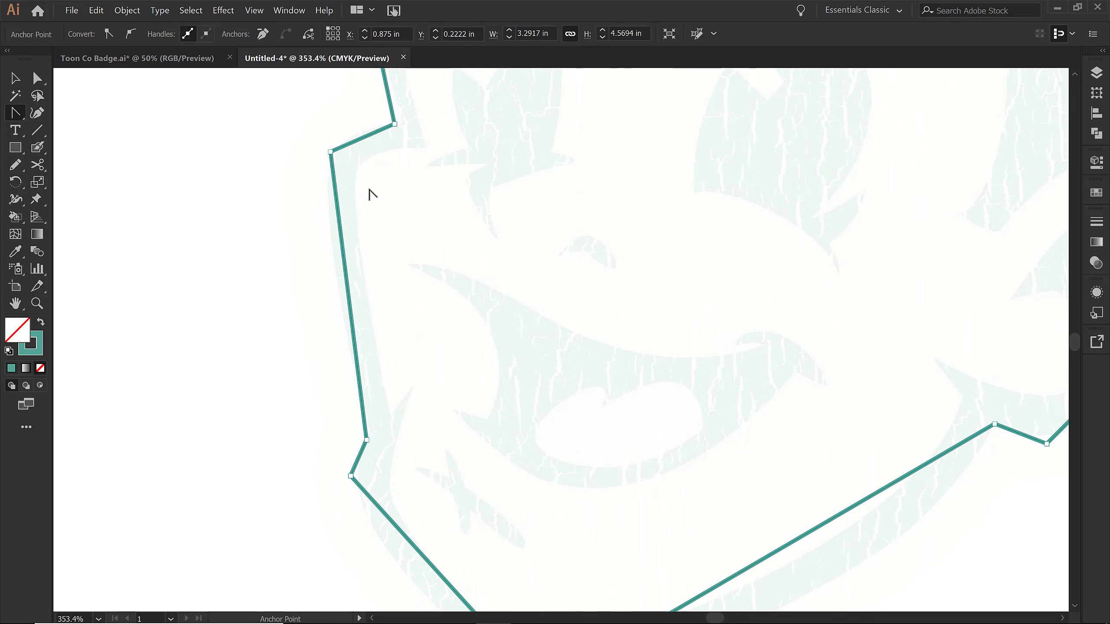
key("shift+x")
key("shift+x")
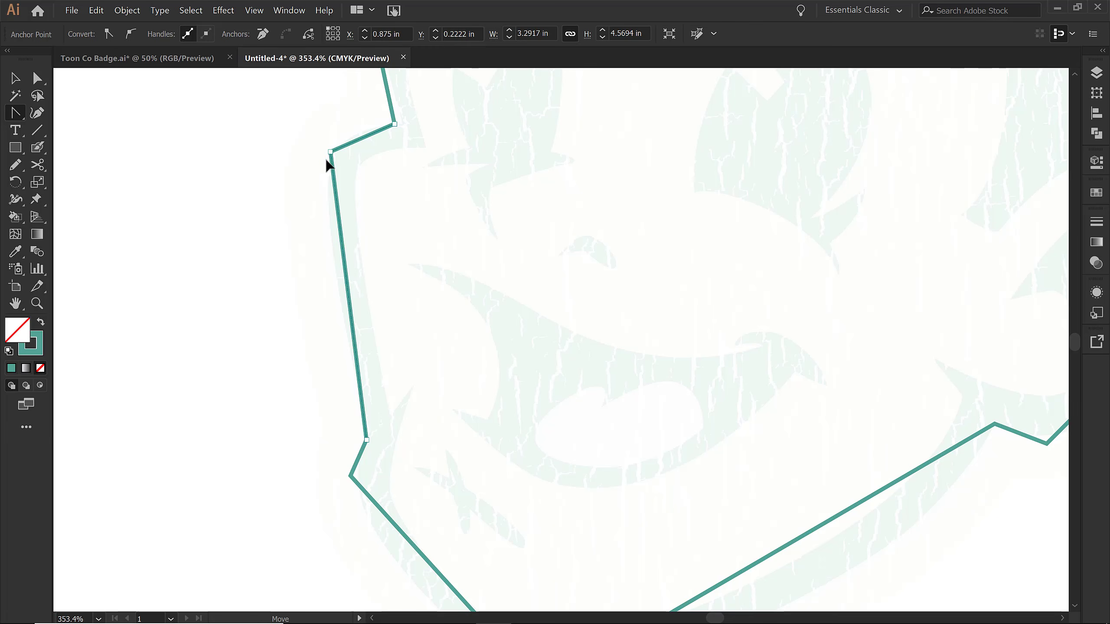
left_click_drag(331, 152, 317, 174)
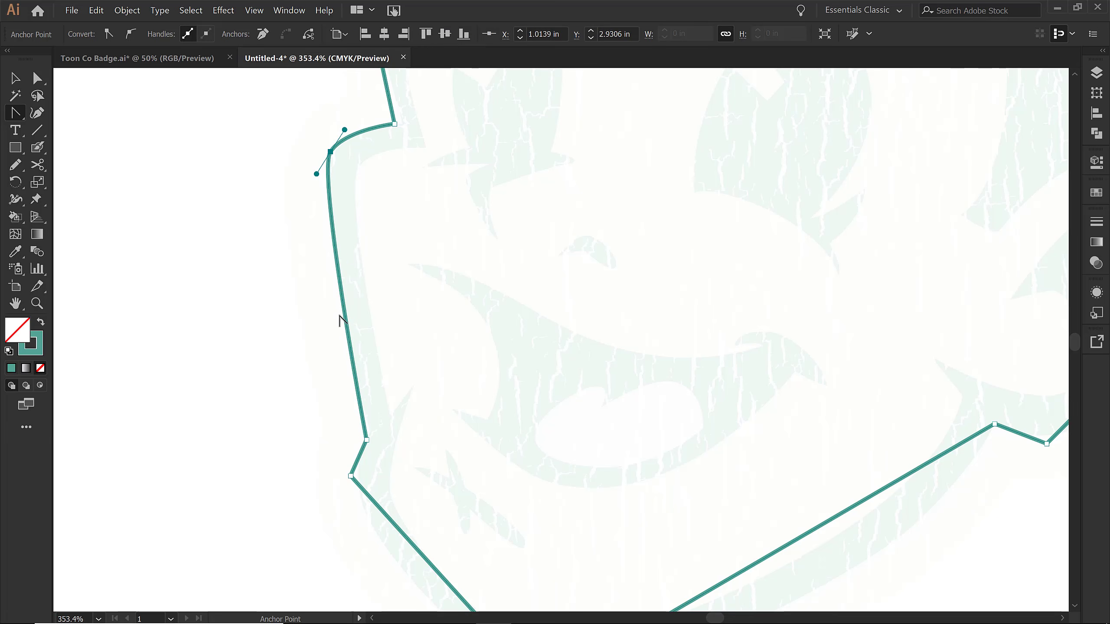
Step: Convert the chin's corner anchor to a smooth point with long horizontal handles to round both sides of the jaw
key("space")
mouse_move(415, 344)
left_mouse_down()
mouse_move(376, 294)
mouse_move(318, 147)
left_mouse_up()
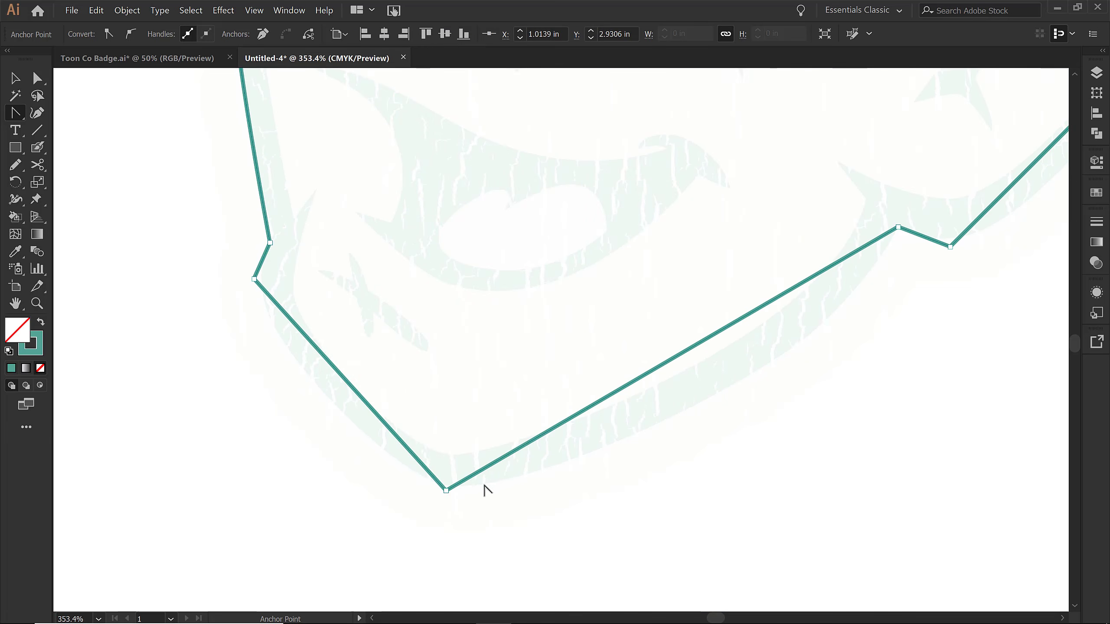
mouse_move(447, 491)
left_mouse_down()
mouse_move(674, 504)
mouse_move(717, 491)
left_mouse_up()
Step: Shorten the chin anchor's right handle with Direct Selection to flatten the jaw curve toward the ear, keeping the handle horizontal
key("a")
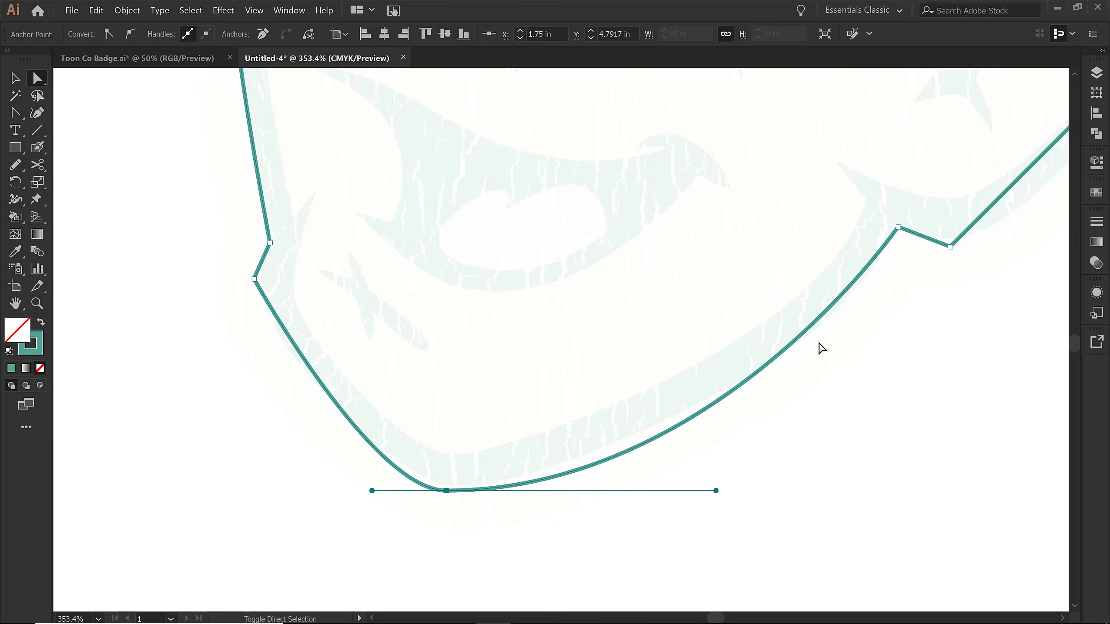
key("shift+c")
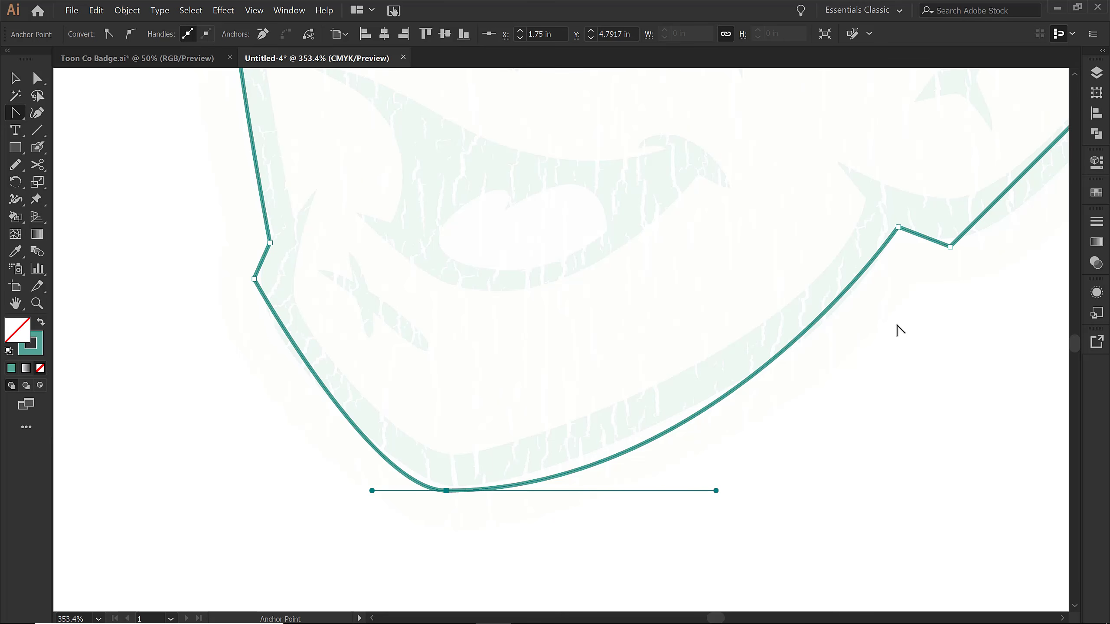
left_click_drag(889, 278, 749, 317)
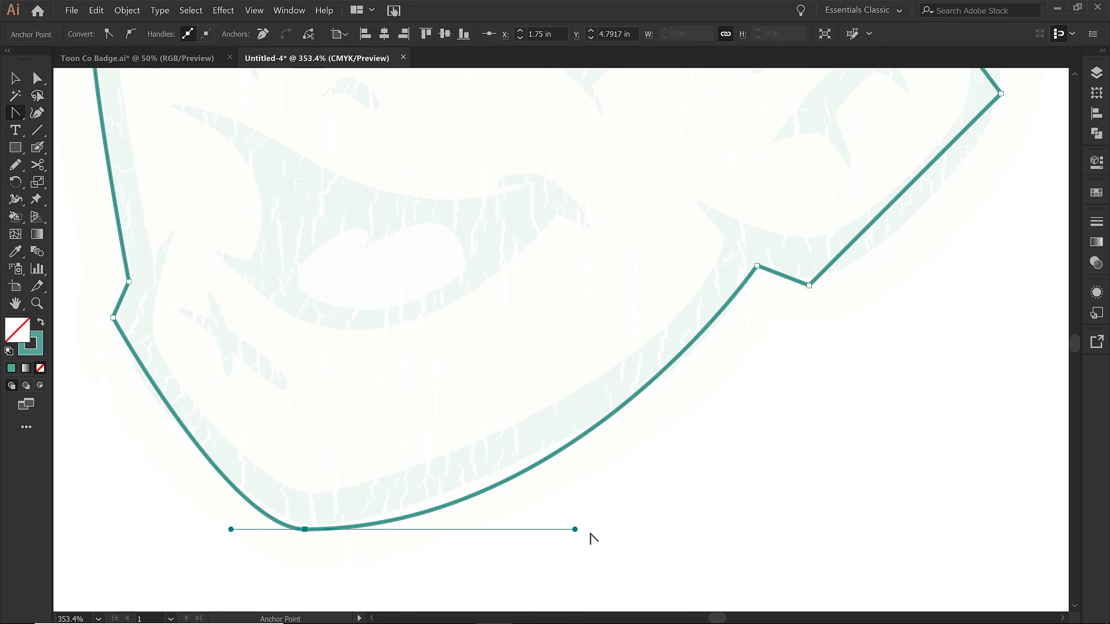
key("a")
left_click_drag(574, 529, 492, 534)
key("shift+c")
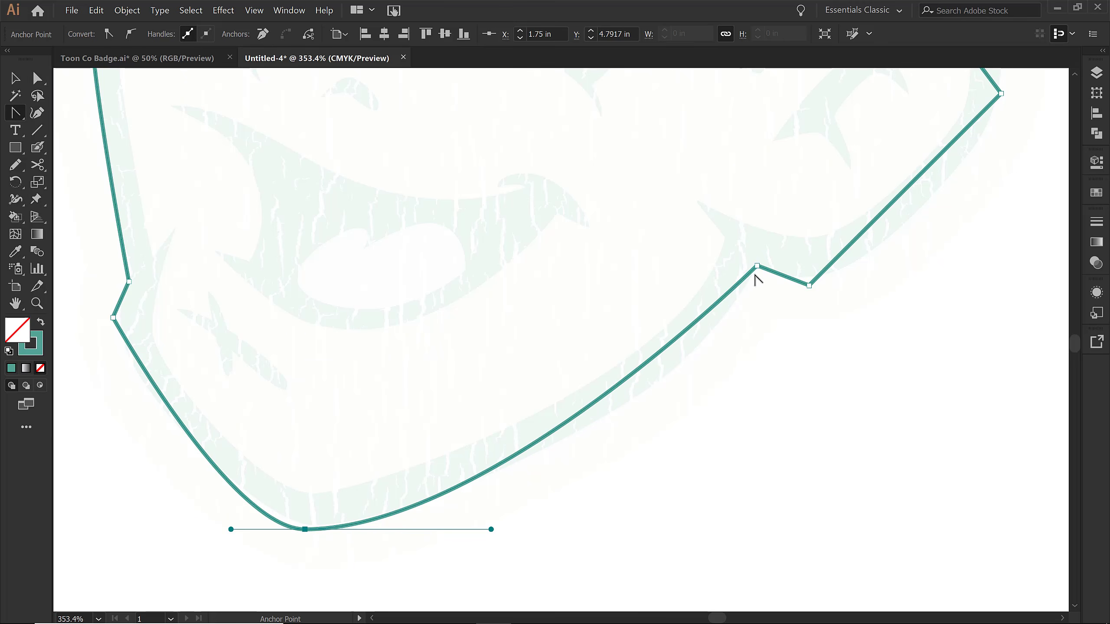
Step: Curve the jaw segment into the notch below the ear, retracting that anchor's upper handle to keep the corner sharp
left_click_drag(757, 268, 748, 335)
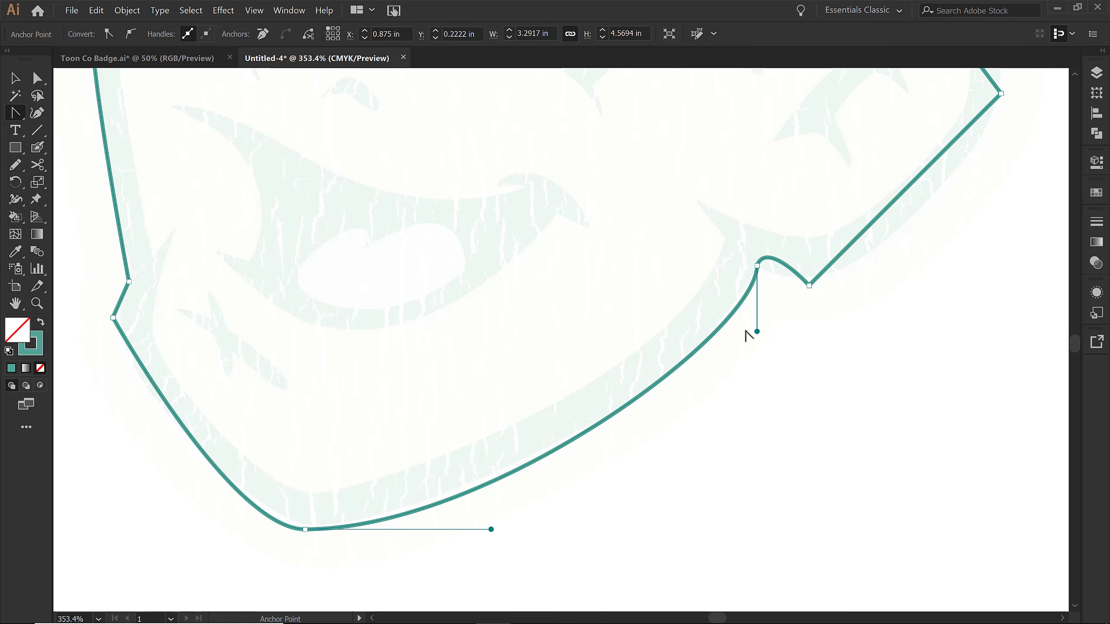
key("a")
left_click(757, 266)
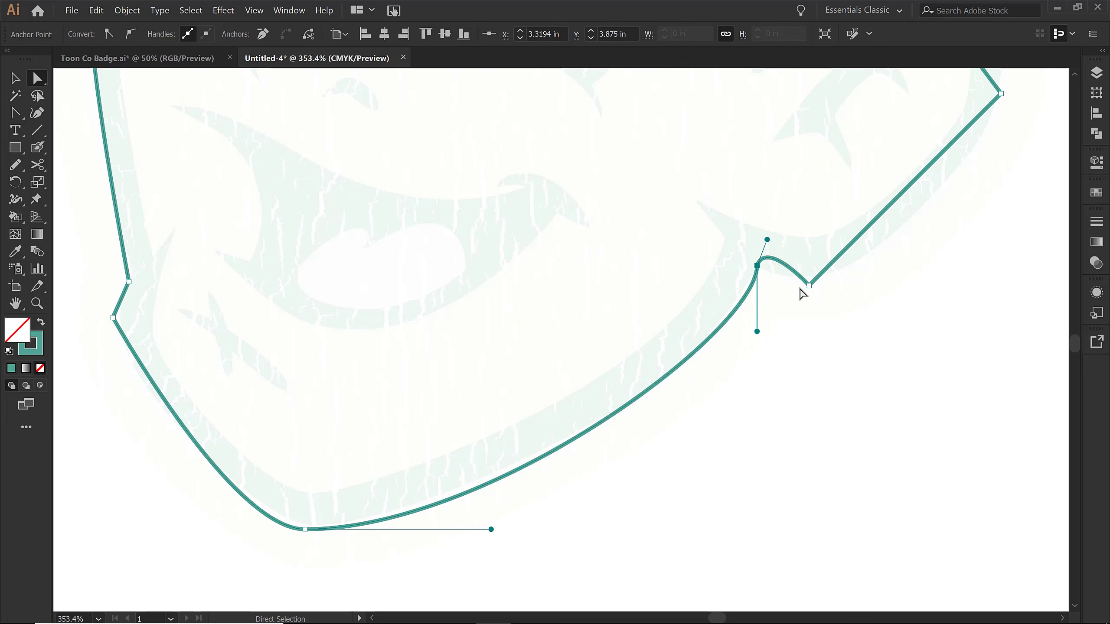
key("shift+c")
left_click(767, 241)
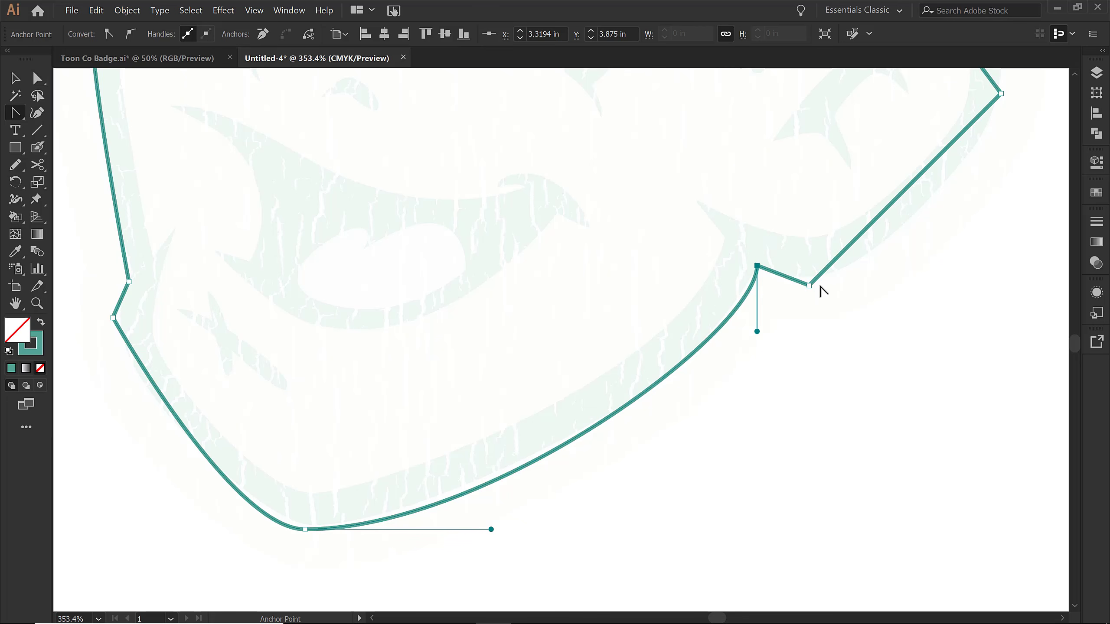
Step: Convert the earlobe's bottom anchor and the ear's outermost anchor to smooth points with horizontal and vertical handles, respectively
left_click_drag(809, 286, 835, 285)
left_click_drag(876, 239, 784, 323)
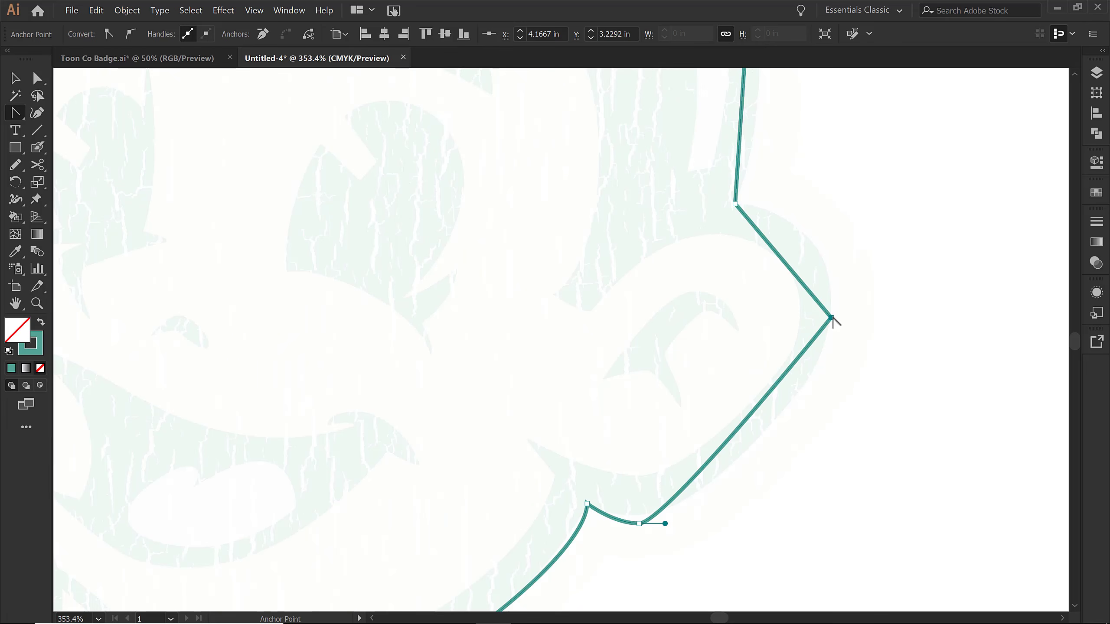
mouse_move(832, 318)
left_mouse_down()
mouse_move(832, 334)
mouse_move(830, 239)
left_mouse_up()
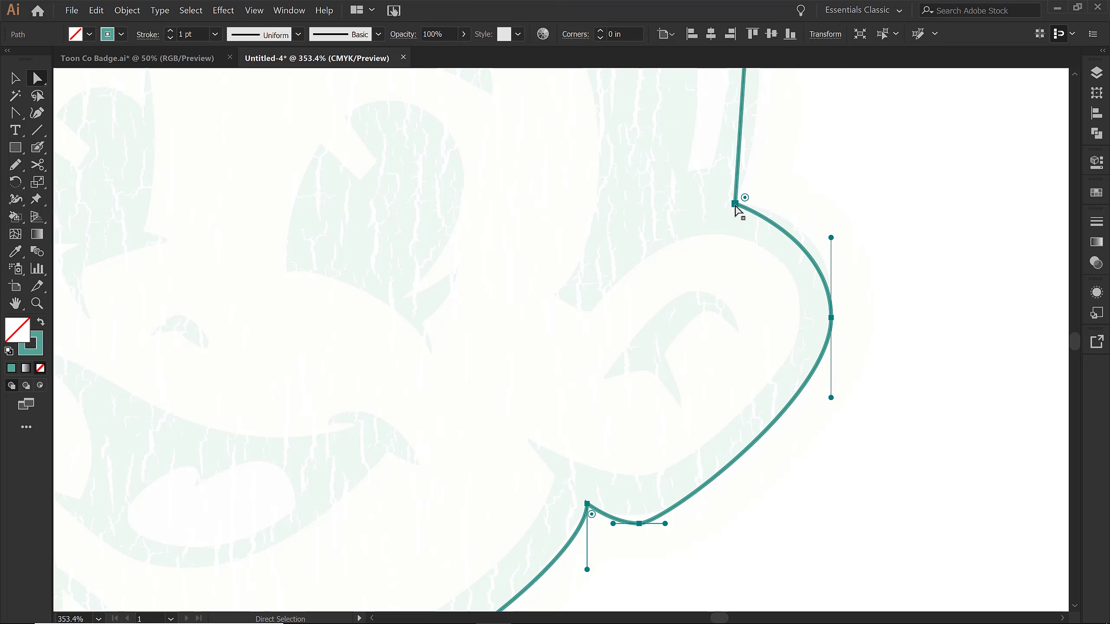
Step: Round the top of the right ear at its upper anchor, then angle the opposite handle upward independently to curve the sideburn edge
left_click(735, 204)
left_click_drag(735, 205, 692, 201)
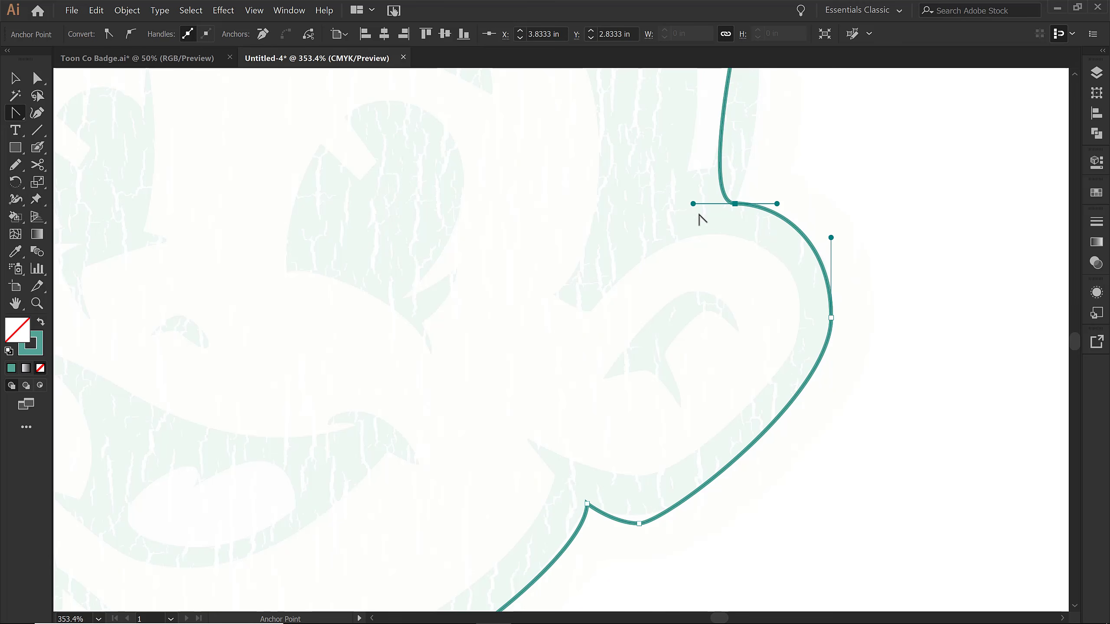
left_click_drag(633, 175, 430, 396)
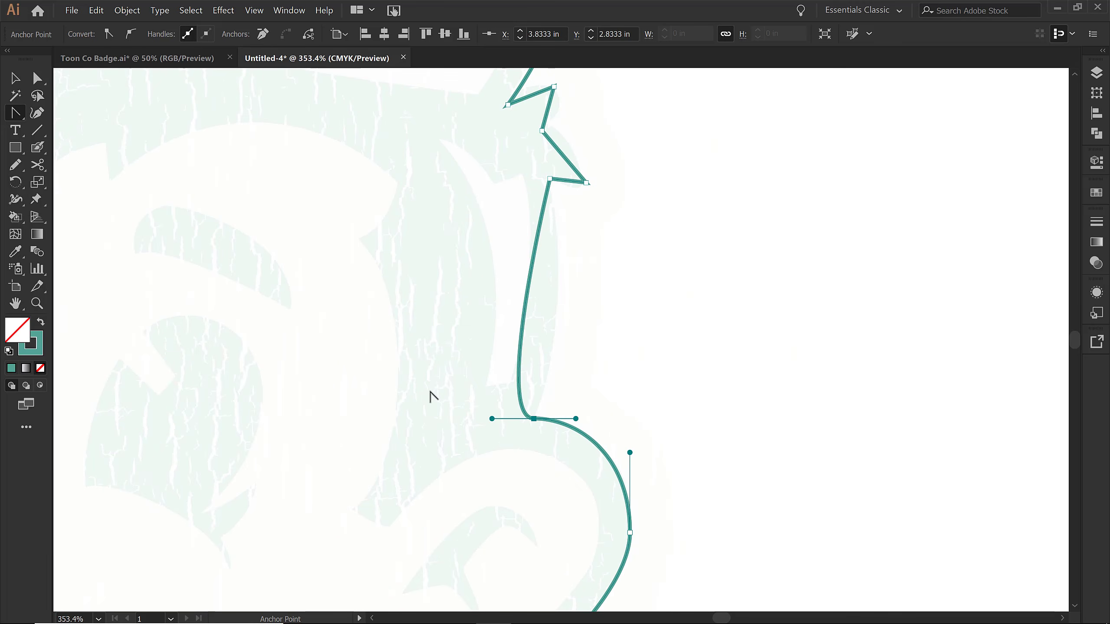
key("shift+x")
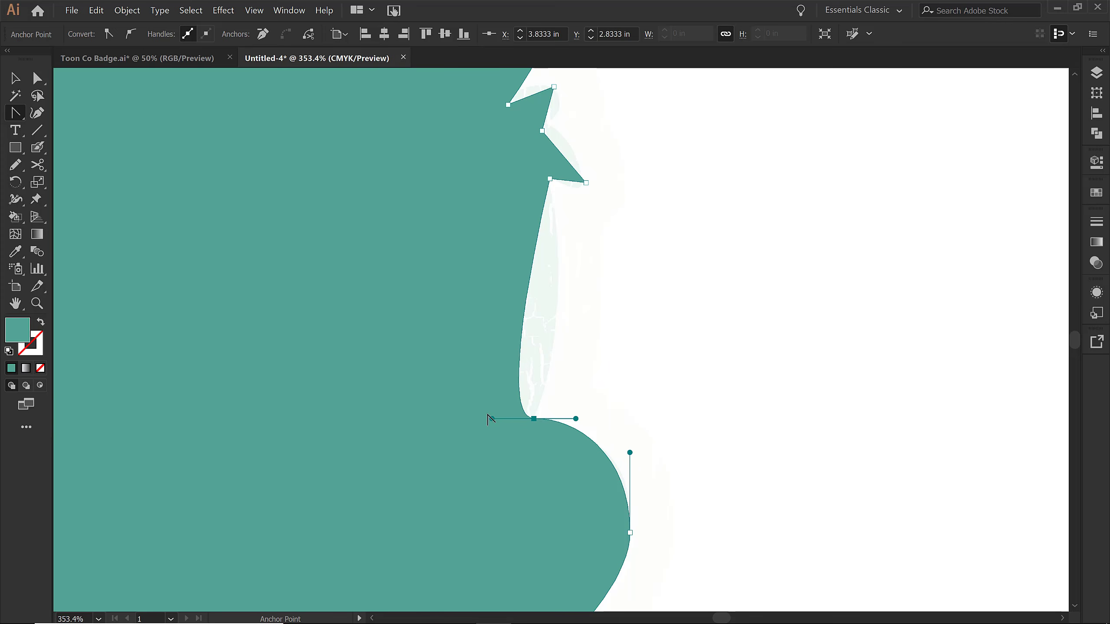
key("shift+x")
left_click_drag(493, 419, 569, 347)
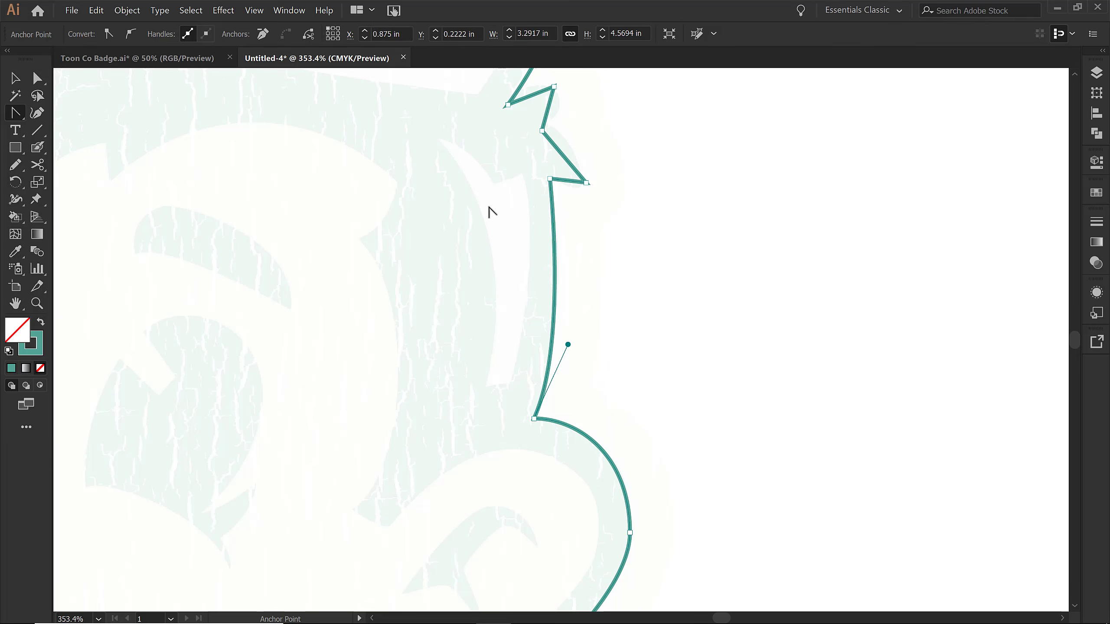
Step: Bend the segments of the two right-side hair tufts into curves matching the sketch, keeping their notches sharp
scroll(597, 279, "up", 3)
scroll(597, 279, "left", 2)
mouse_move(616, 282)
left_mouse_down()
mouse_move(629, 290)
mouse_move(619, 262)
left_mouse_up()
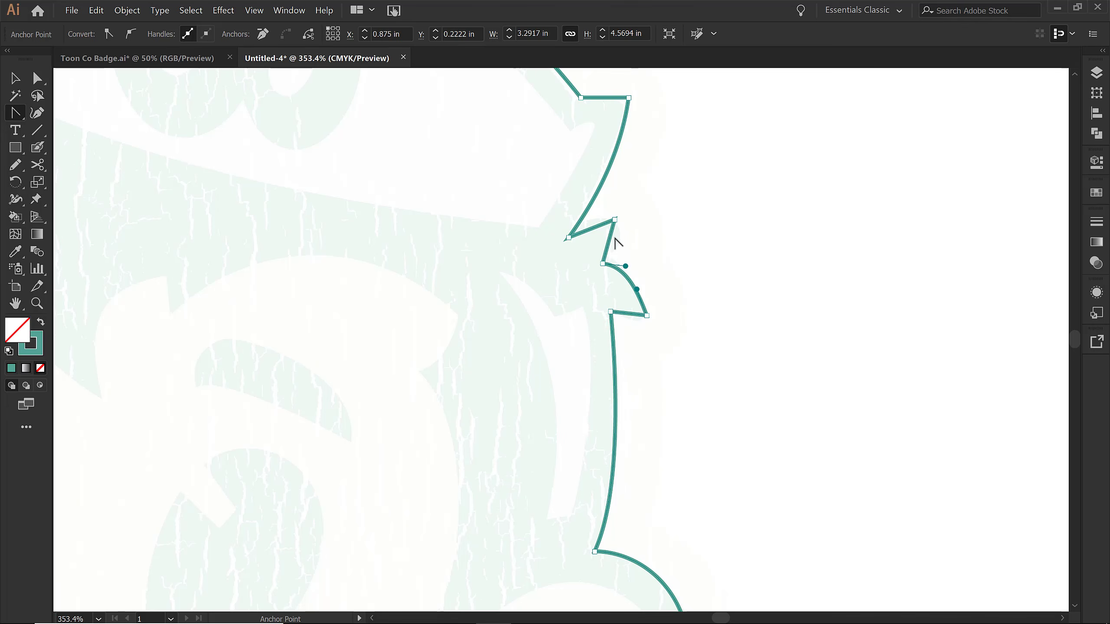
left_click_drag(614, 219, 600, 213)
left_click_drag(647, 317, 656, 309)
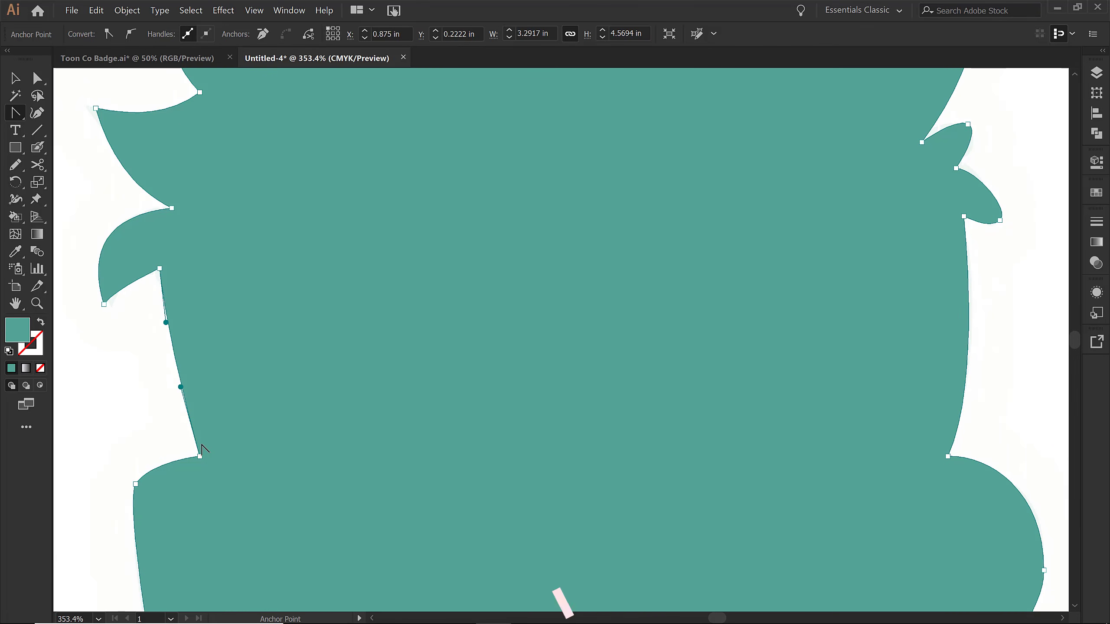
Step: Set the filled head shape's opacity to 10% so the sketch can be seen through it
key("v")
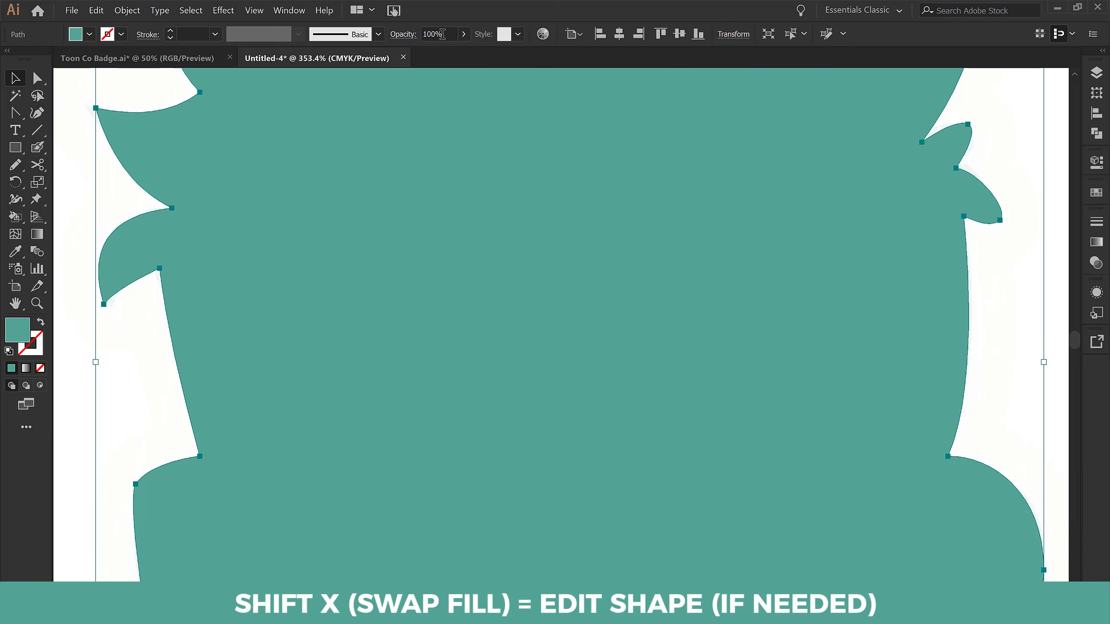
left_click(436, 34)
key("BackSpace")
type("0")
key("Return")
left_click(435, 35)
key("Return")
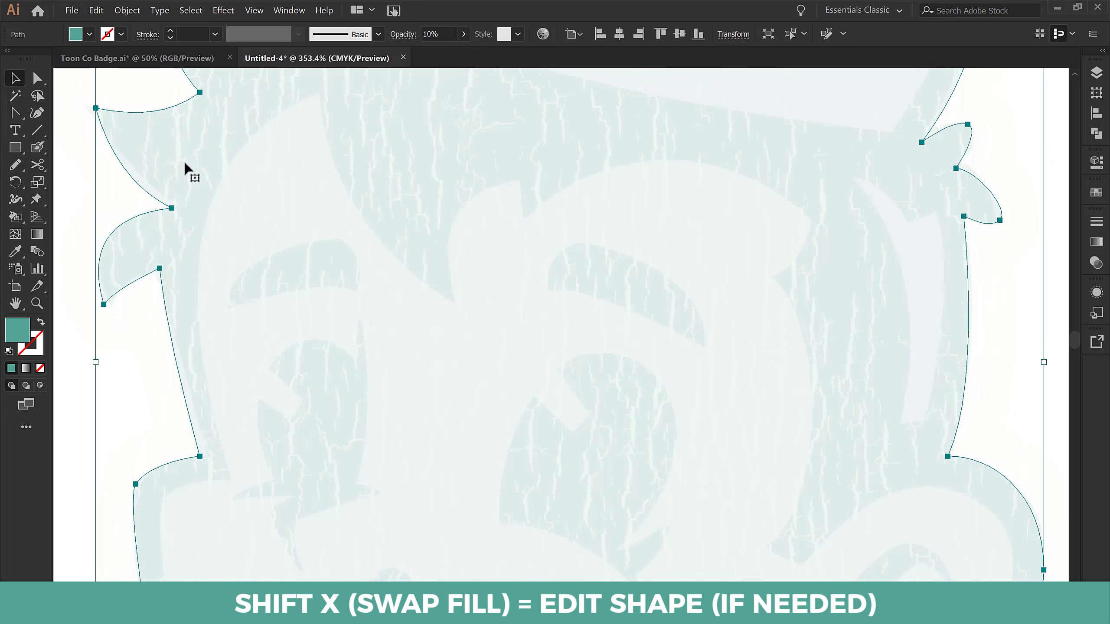
Step: Lock the Dark layer and make the Light layer active for drawing
scroll(413, 267, "up", 4)
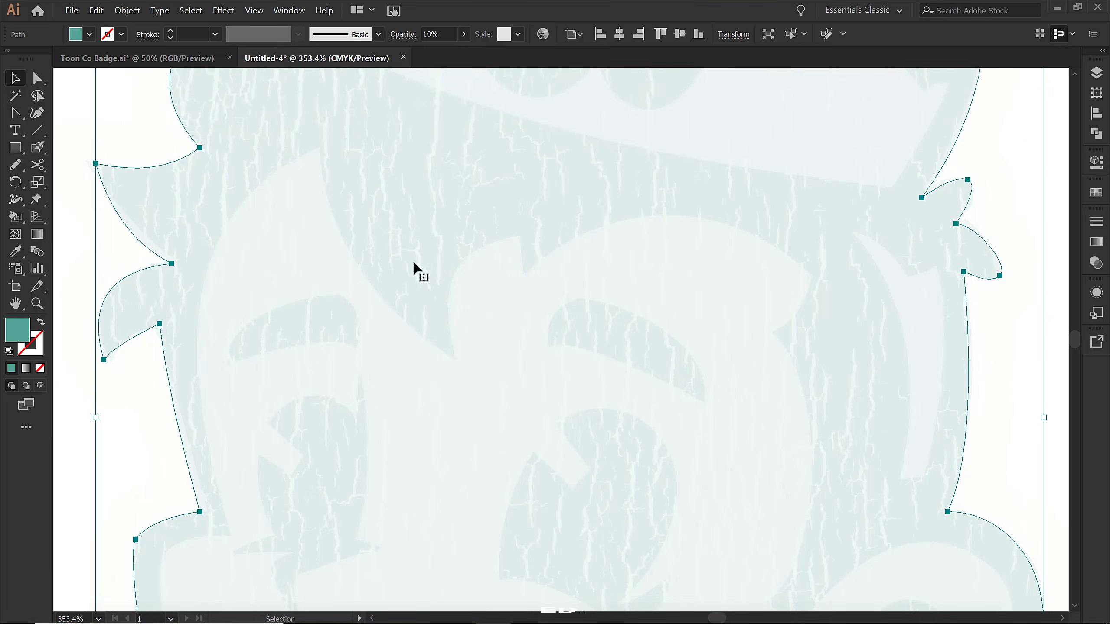
left_click(1097, 79)
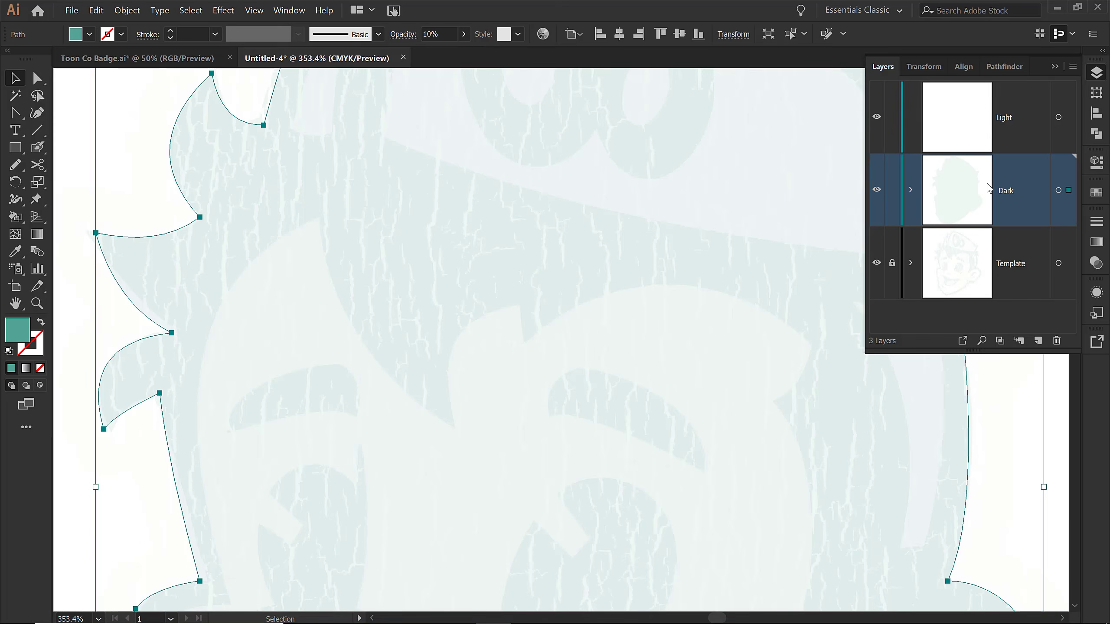
left_click(892, 191)
left_click(1010, 129)
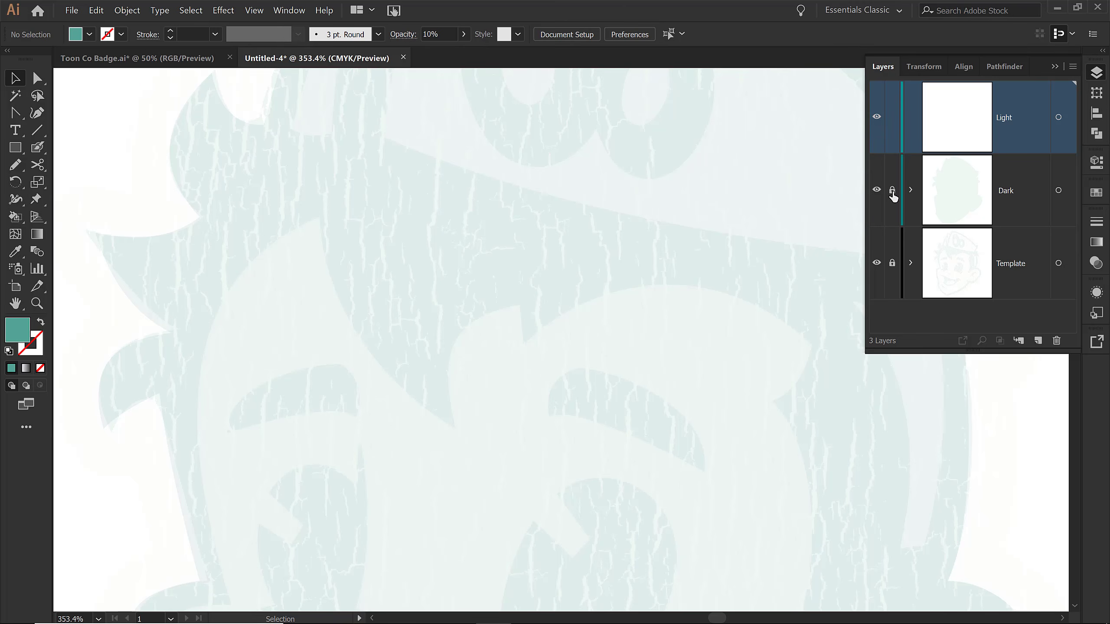
left_click(1054, 67)
Step: Draw a closed narrow triangle with the Pen tool over the leftmost highlight on the back of the hat
left_click_drag(419, 132, 395, 351)
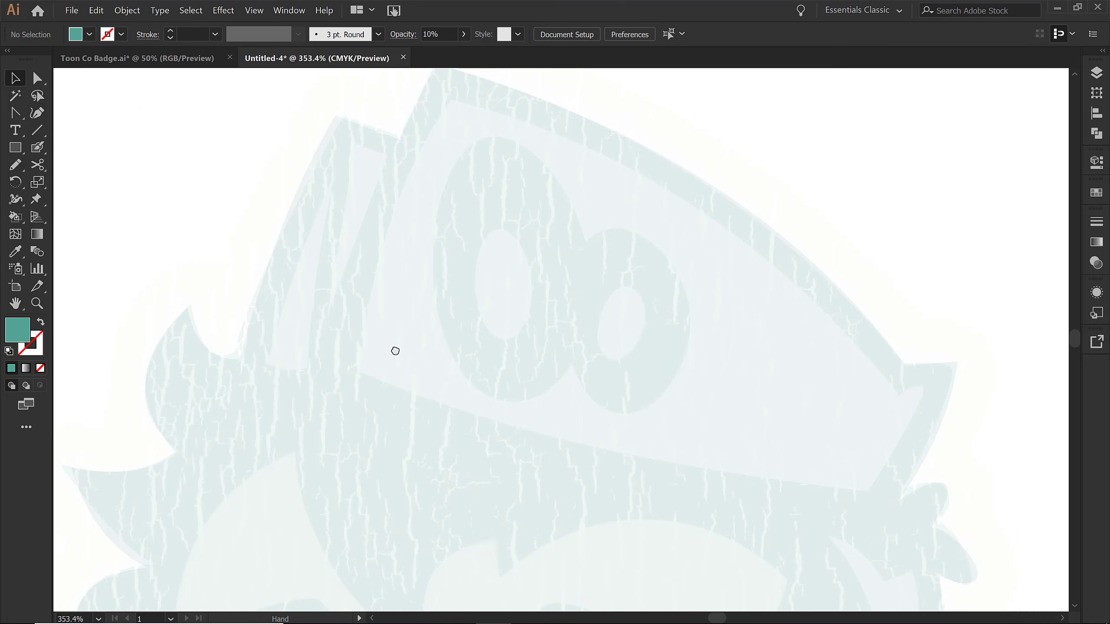
key("p")
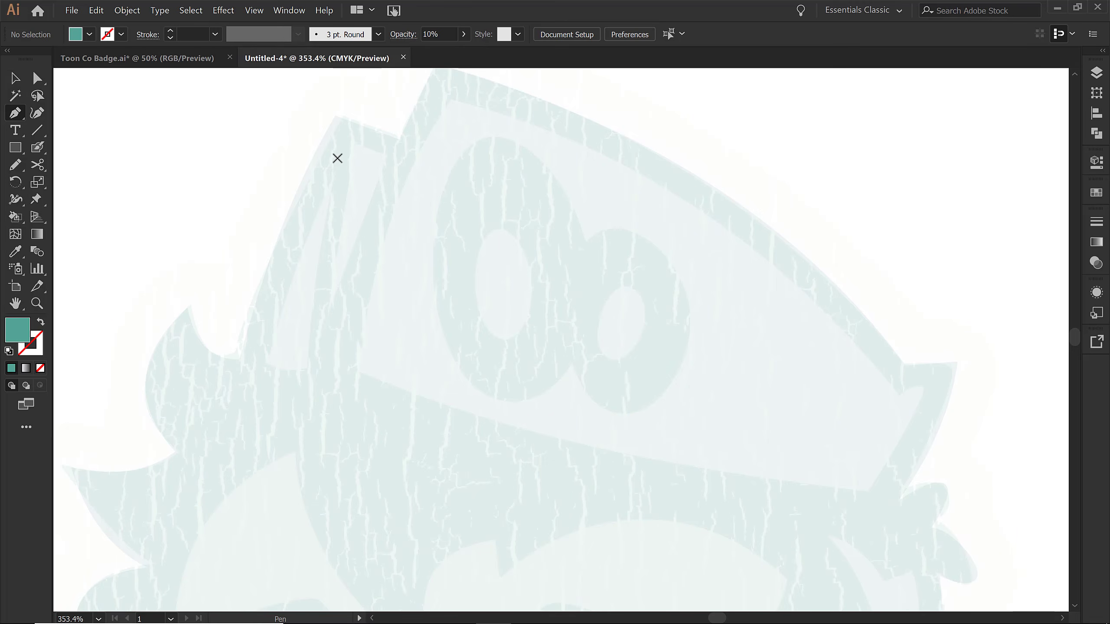
left_click(328, 179)
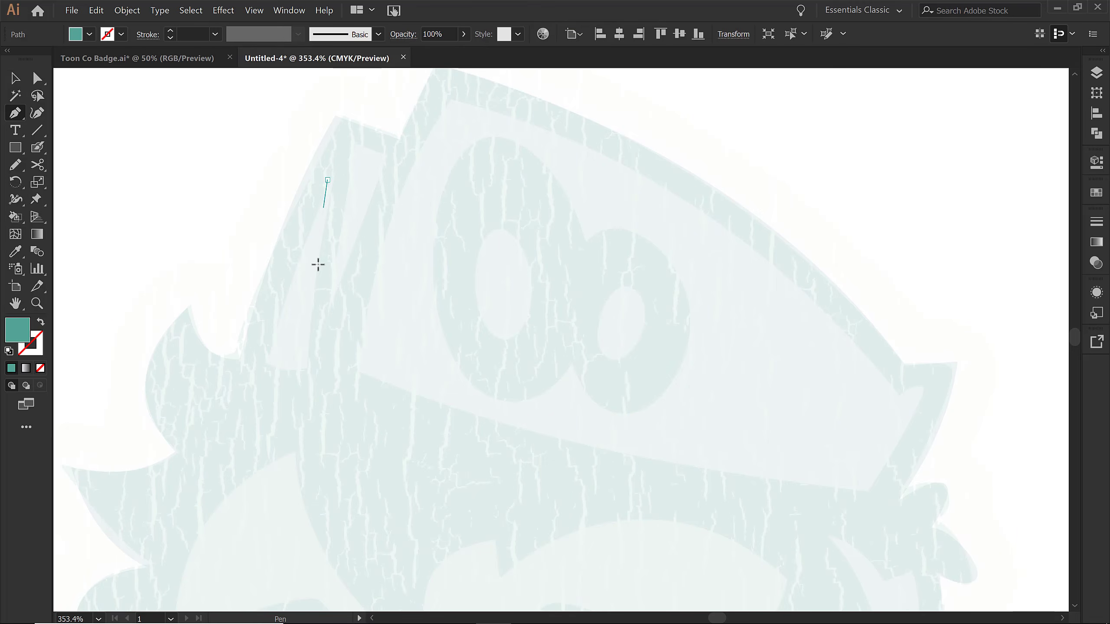
left_click(311, 367)
left_click(271, 367)
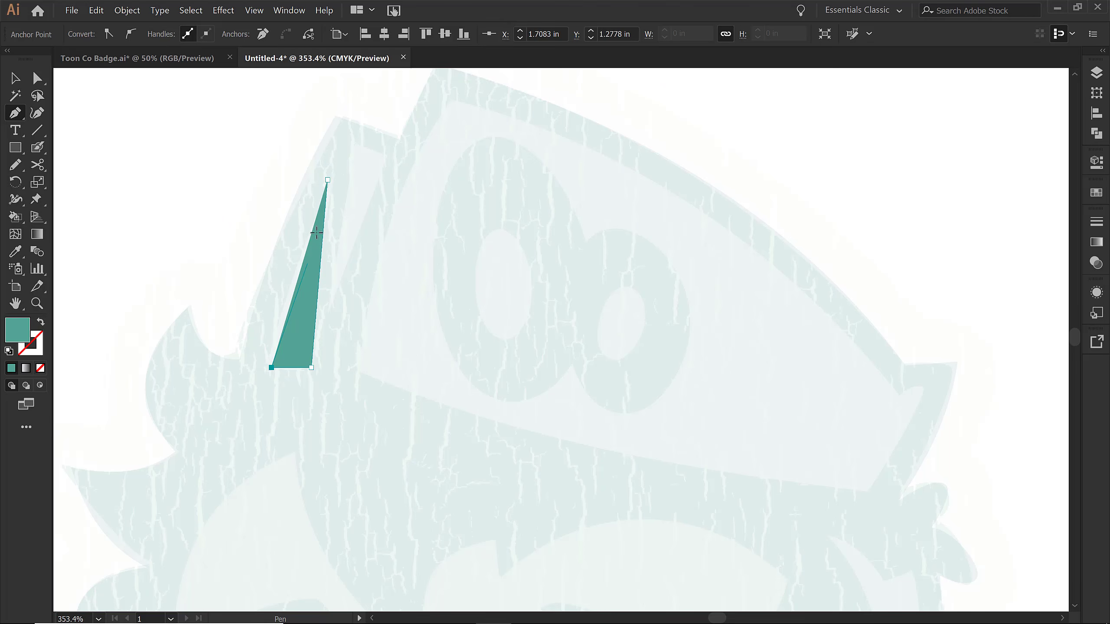
left_click(328, 180)
Step: Fill the triangular hat highlight with the off-white swatch and bend its two long sides to match the sketch
key("v")
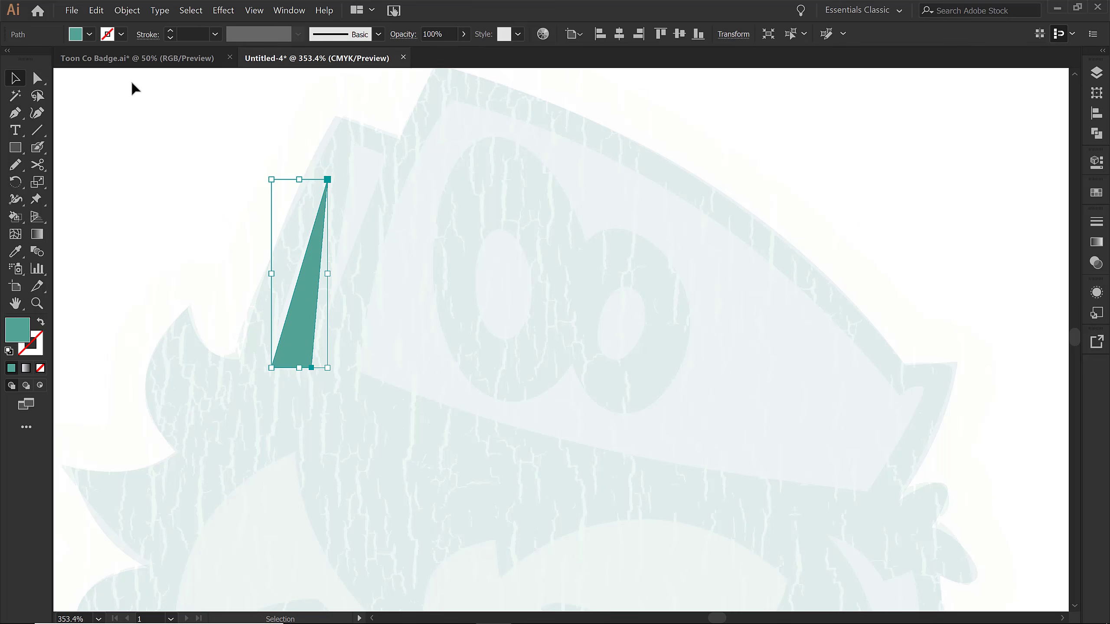
left_click(90, 35)
left_click(29, 101)
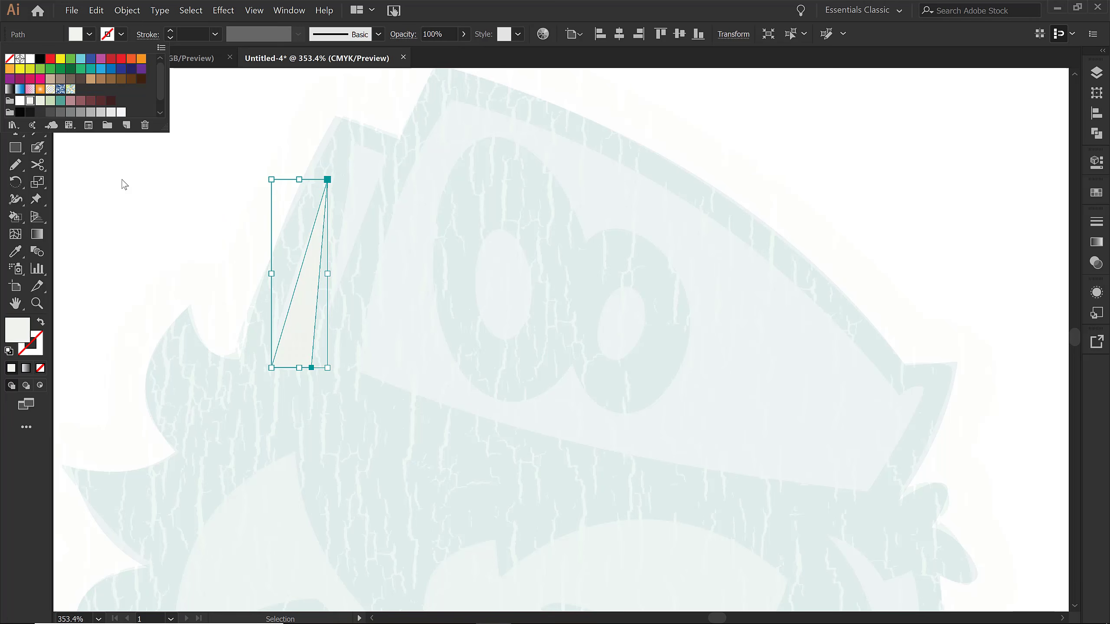
key("shift+c")
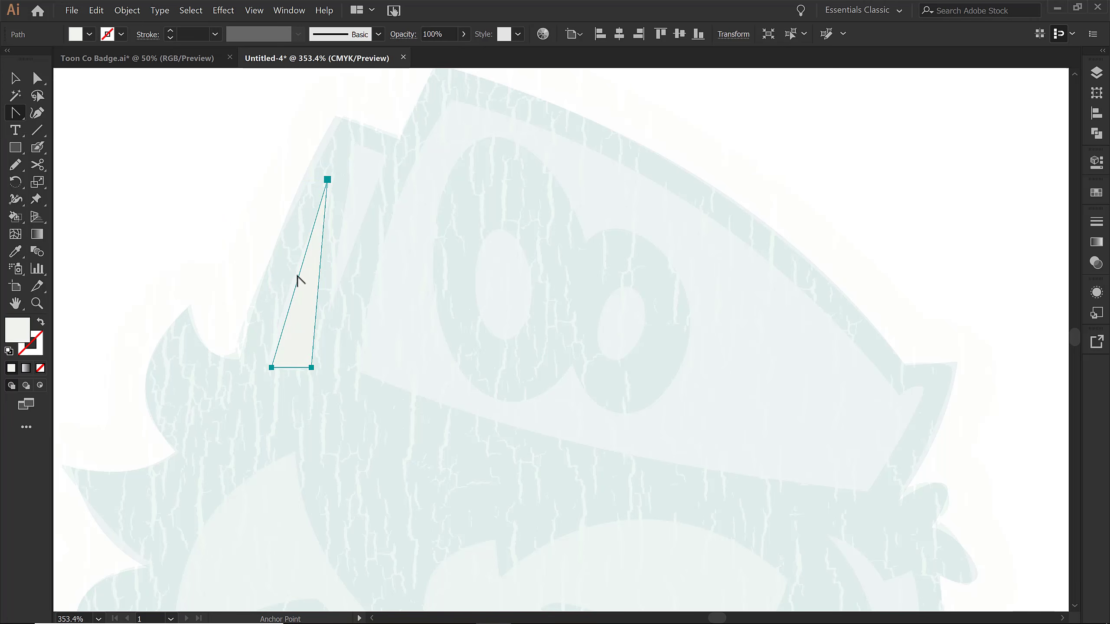
left_click_drag(296, 279, 315, 283)
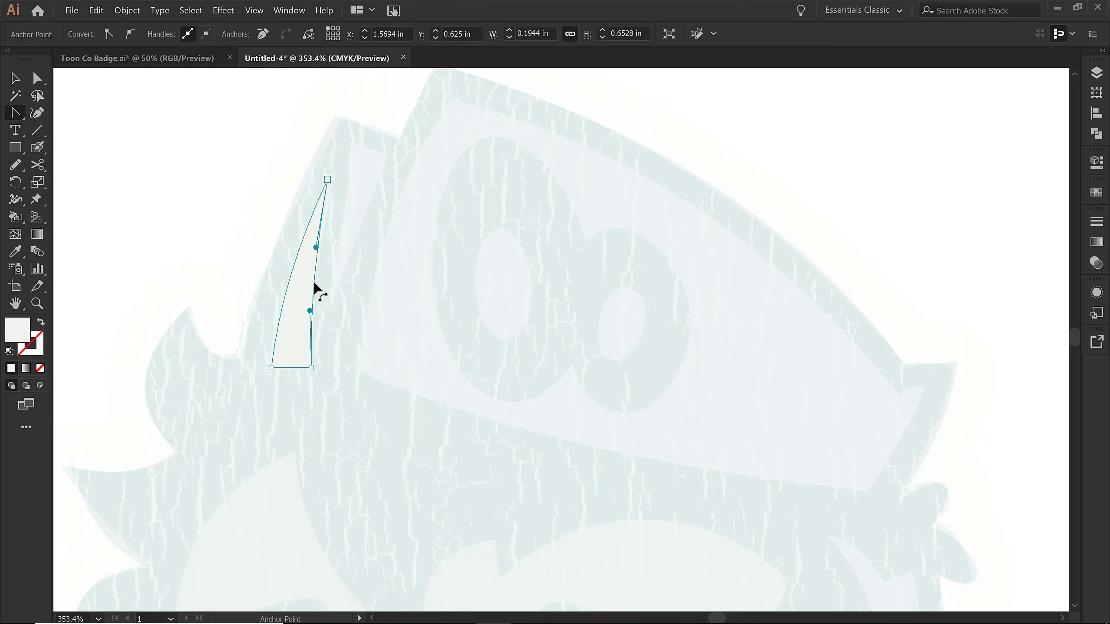
Step: Draw the second, downward-pointing triangular highlight on the back of the hat and slightly curve its left side
key("p")
left_click(351, 143)
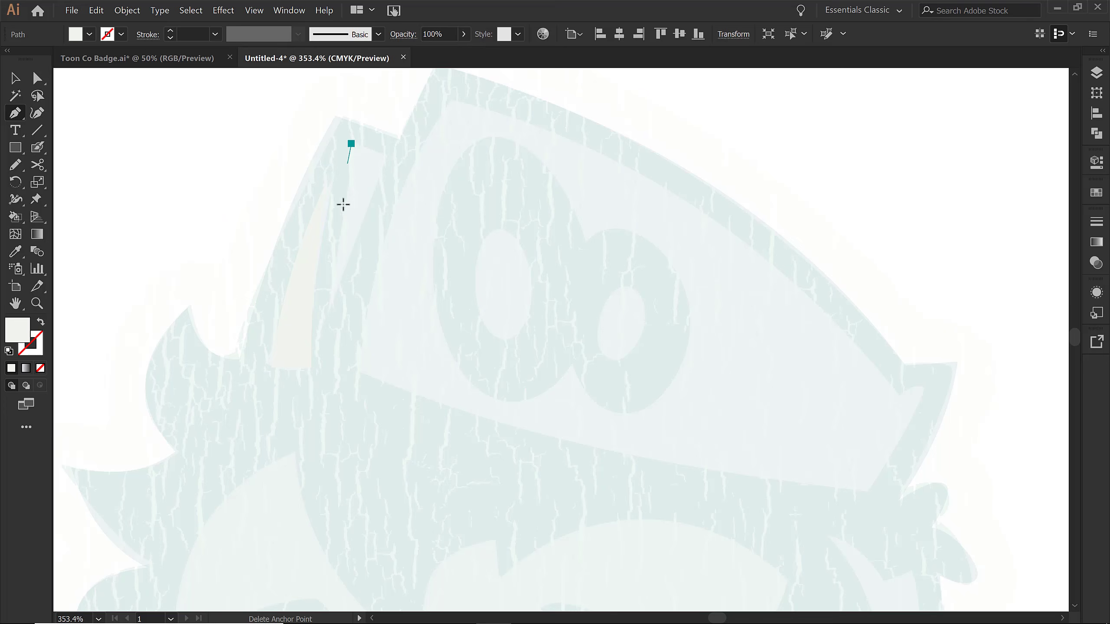
left_click(328, 304)
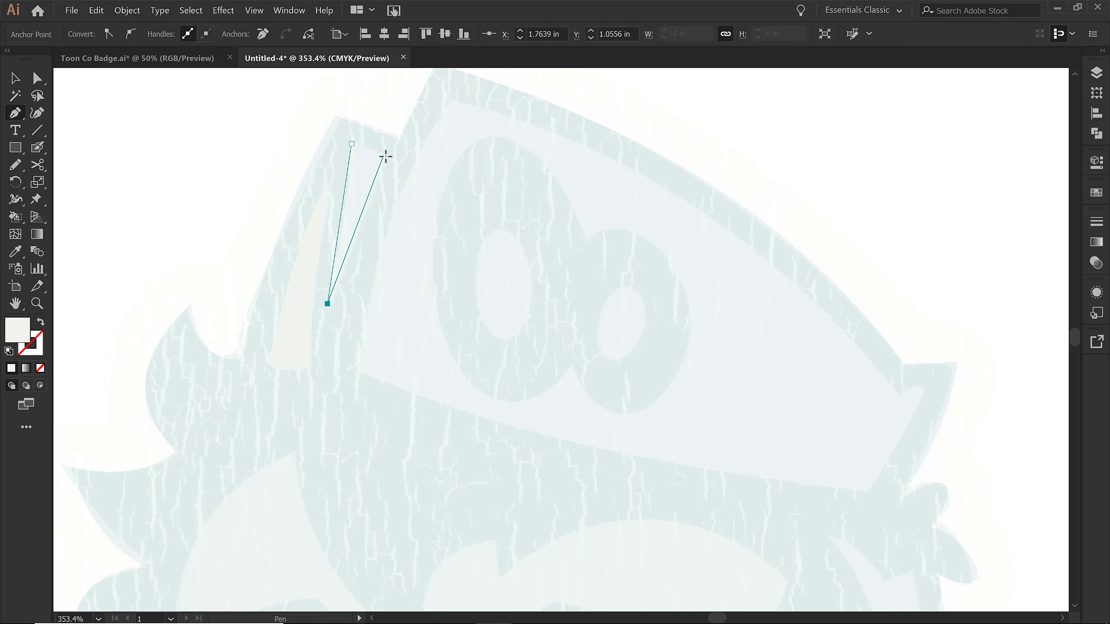
left_click(384, 155)
left_click(351, 144)
key("shift+c")
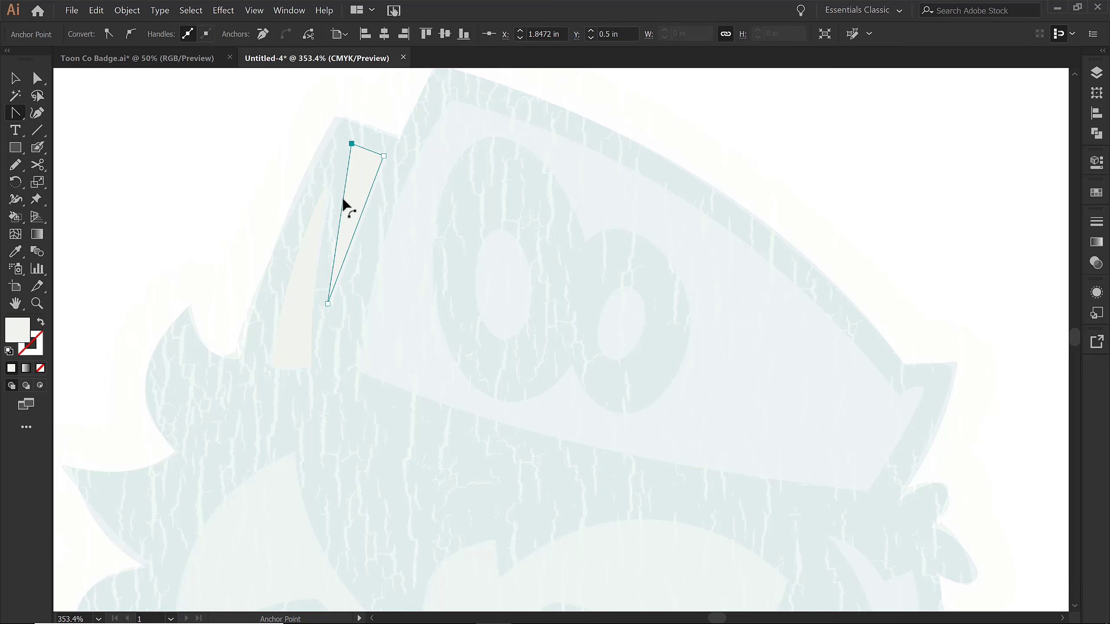
left_click_drag(343, 202, 341, 205)
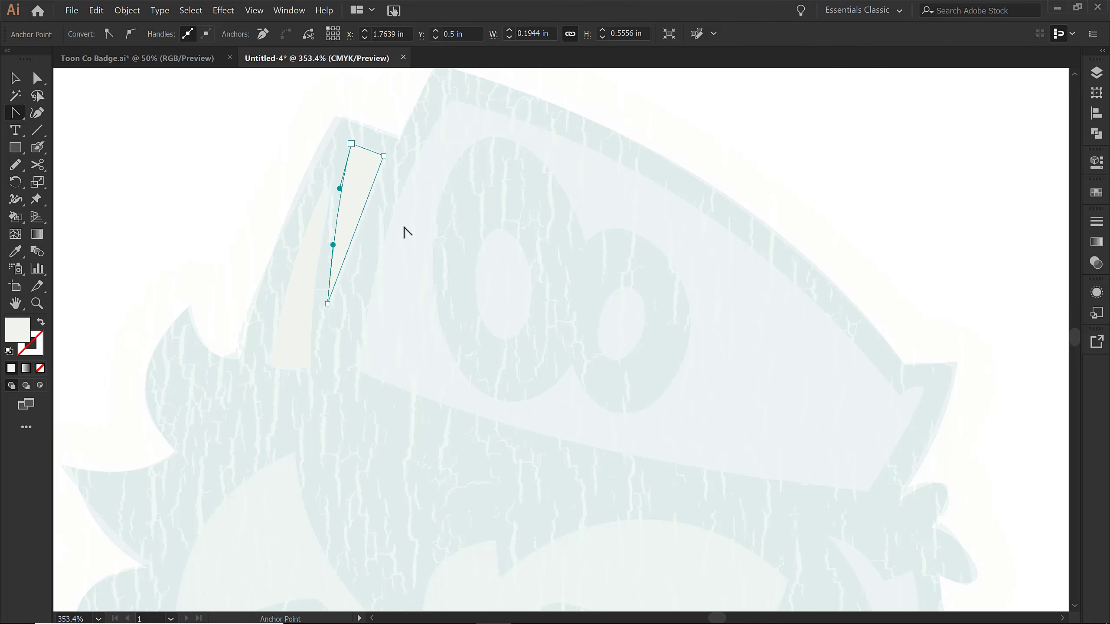
Step: Draw the hat's large front panel as a closed five-corner Pen shape, including the small notch at its right end
key("p")
left_click(451, 99)
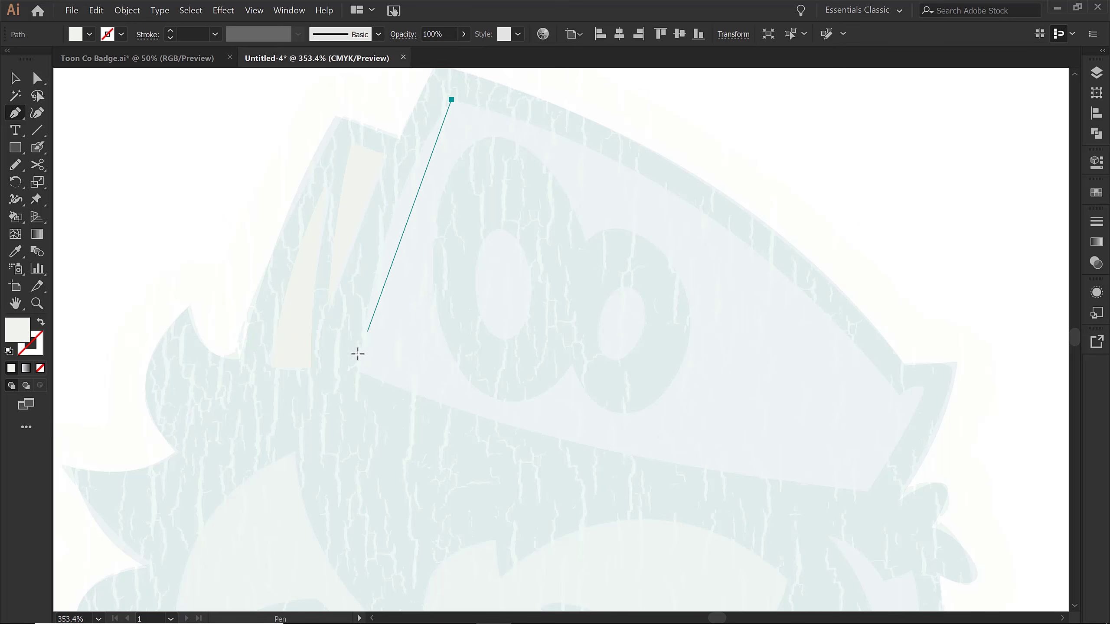
left_click(871, 491)
left_click(926, 381)
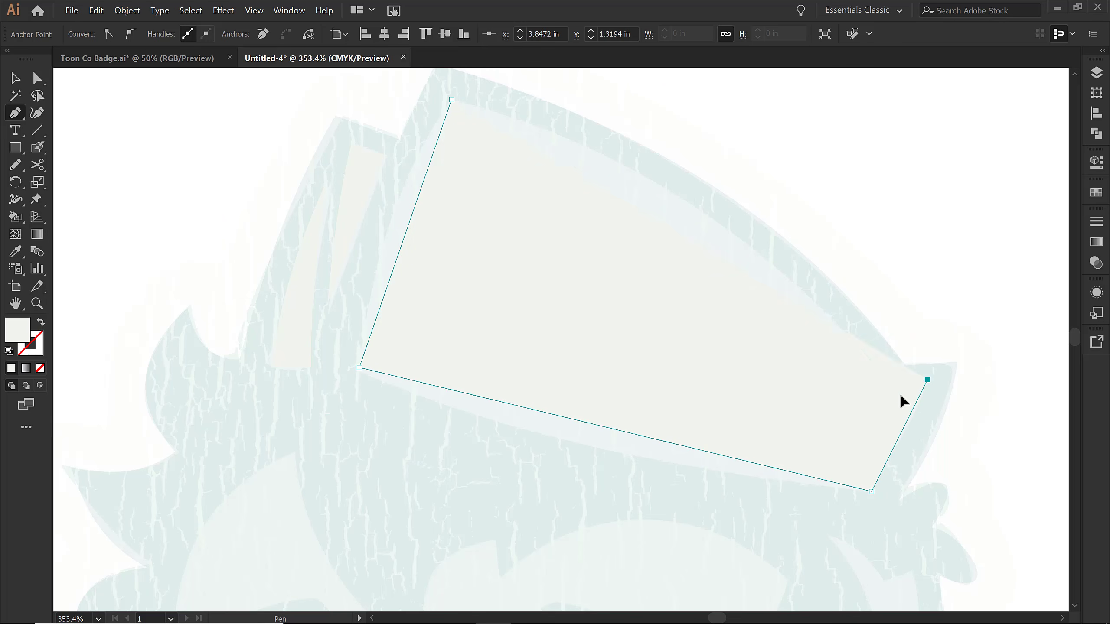
left_click(899, 396)
left_click(453, 100)
Step: Bend the front panel's top, bottom, right and left edges outward to follow the sketched hat
key("shift+c")
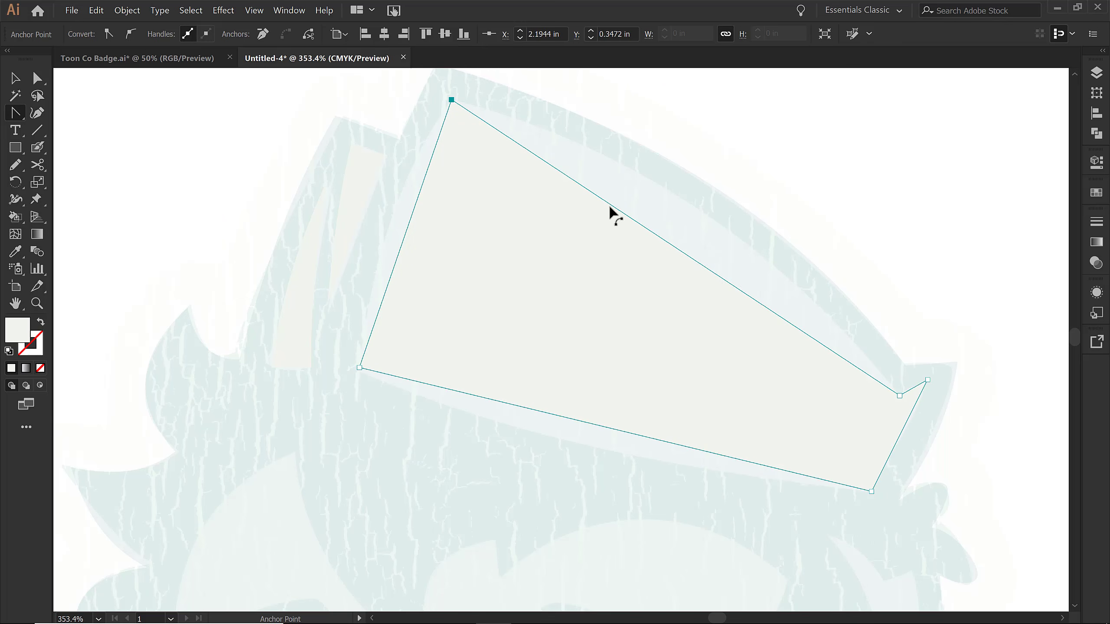
left_click_drag(668, 243, 696, 213)
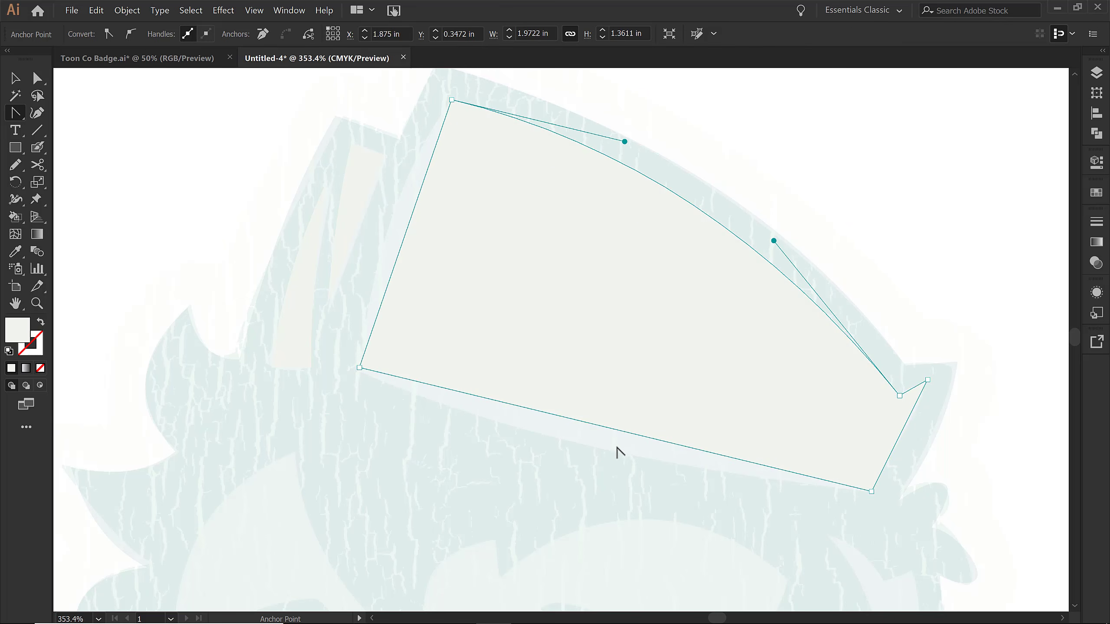
mouse_move(632, 434)
left_mouse_down()
mouse_move(622, 455)
mouse_move(624, 445)
left_mouse_up()
left_click_drag(898, 443, 921, 417)
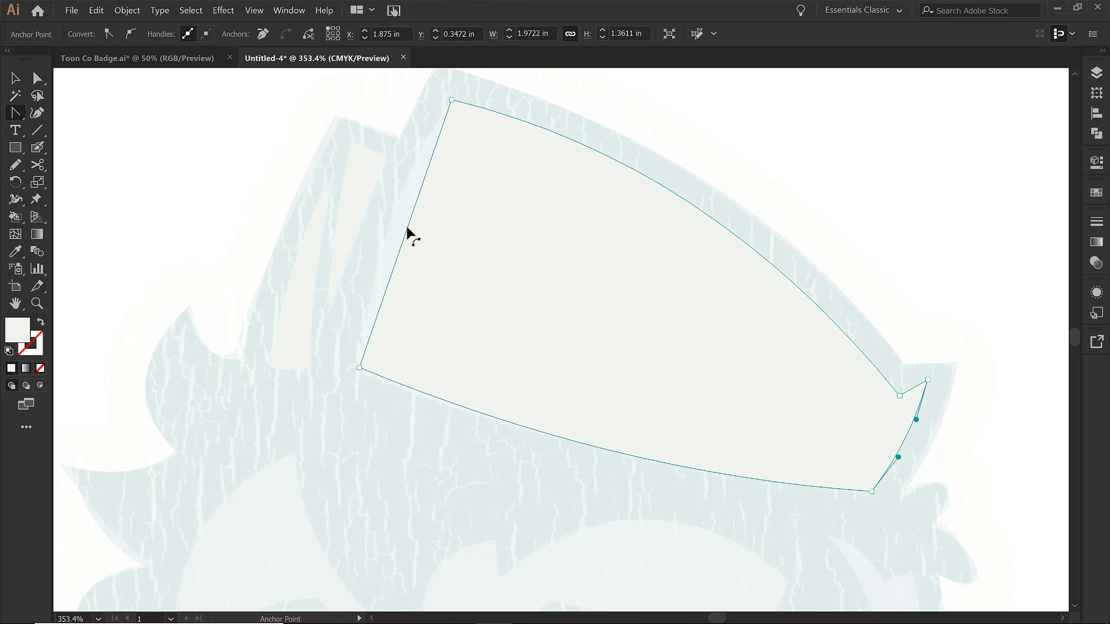
left_click_drag(407, 228, 388, 225)
Step: Start the face shape with straight Pen segments from the left cheek over both forehead peaks and the brow, down to the ear
scroll(358, 214, "down", 7)
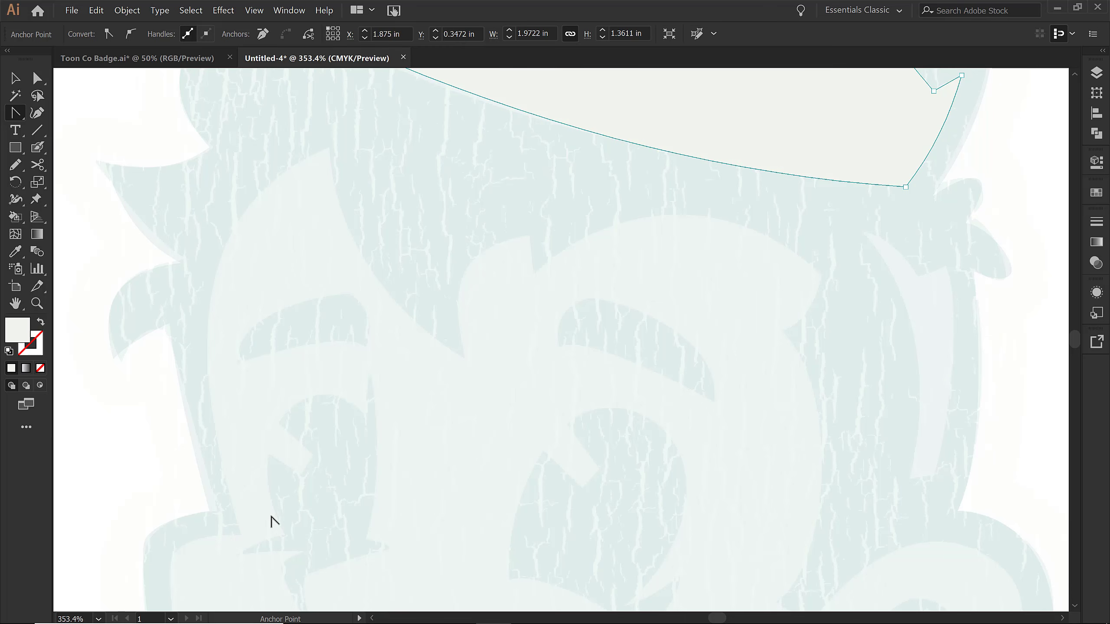
key("p")
left_click(242, 531)
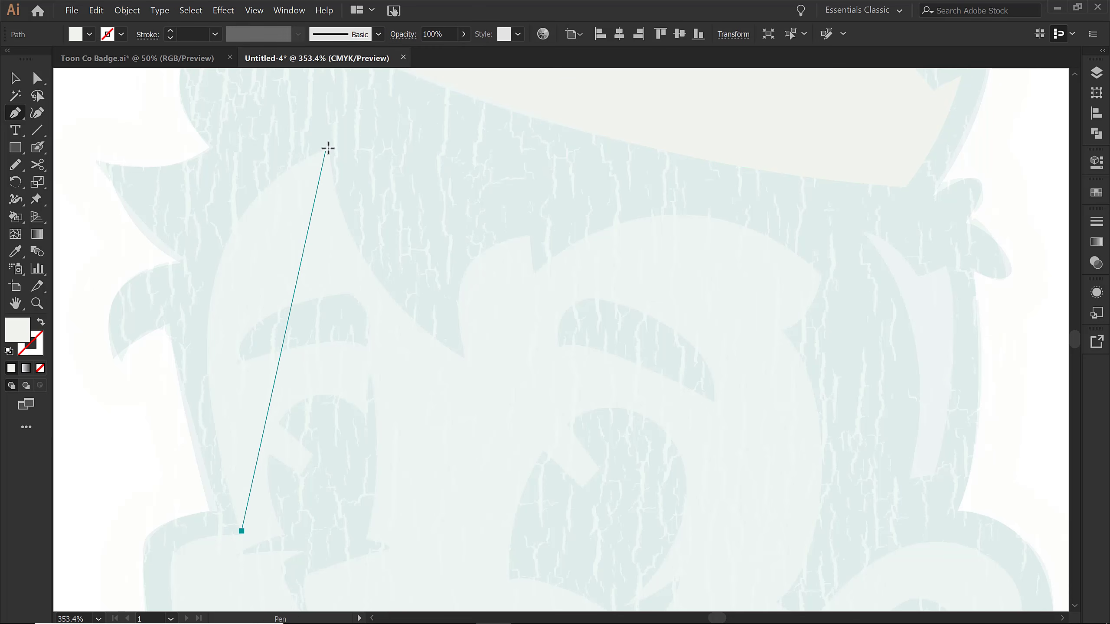
left_click(330, 147)
left_click(465, 354)
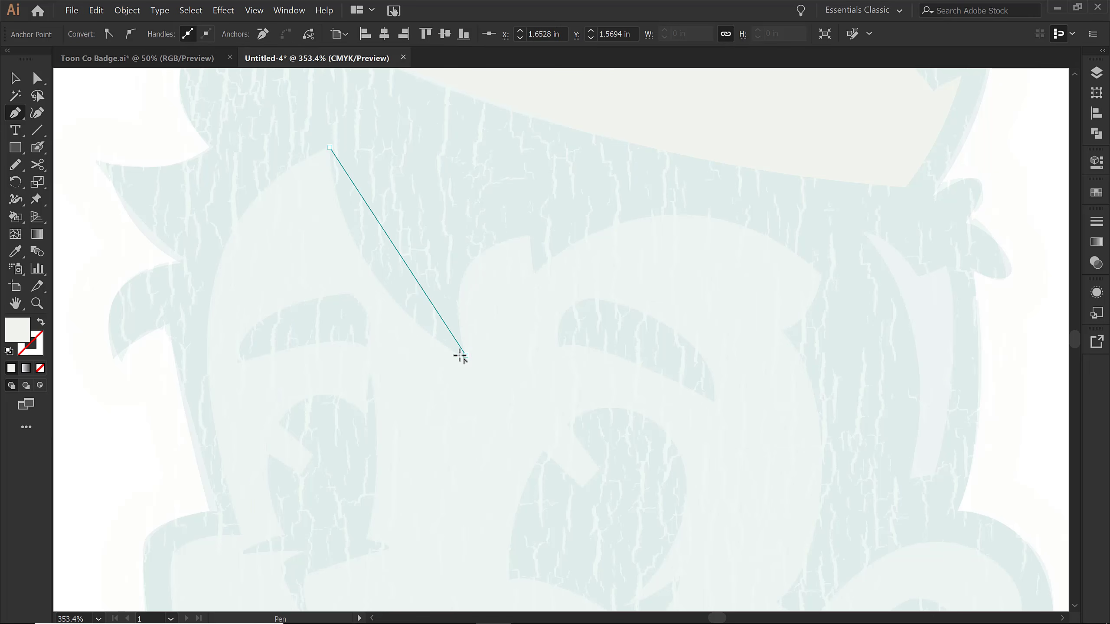
left_click(530, 235)
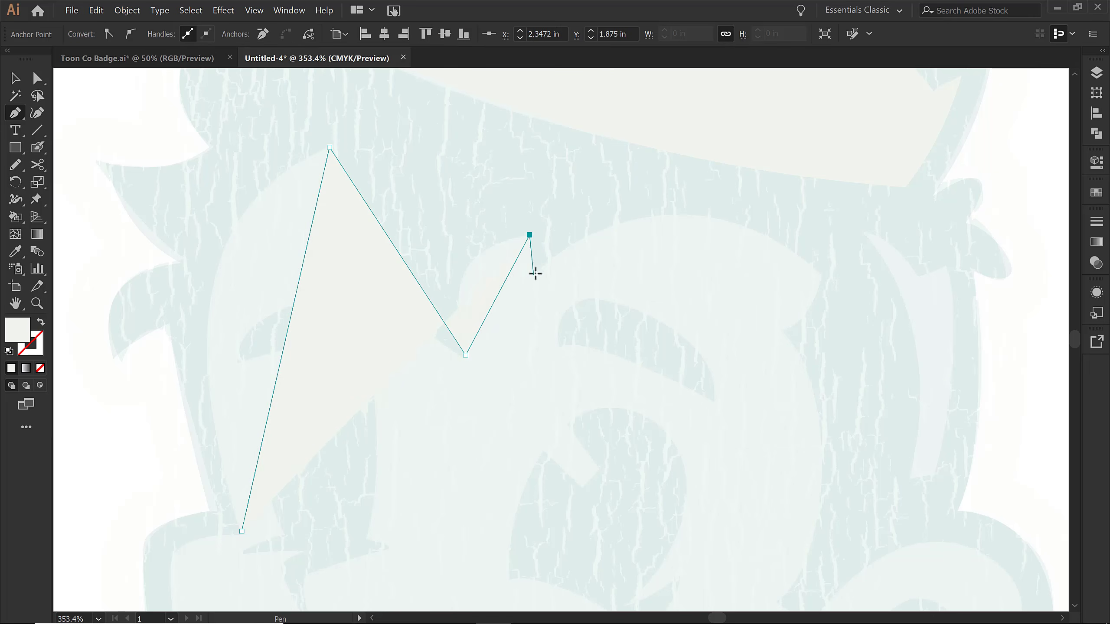
left_click(533, 275)
left_click(825, 275)
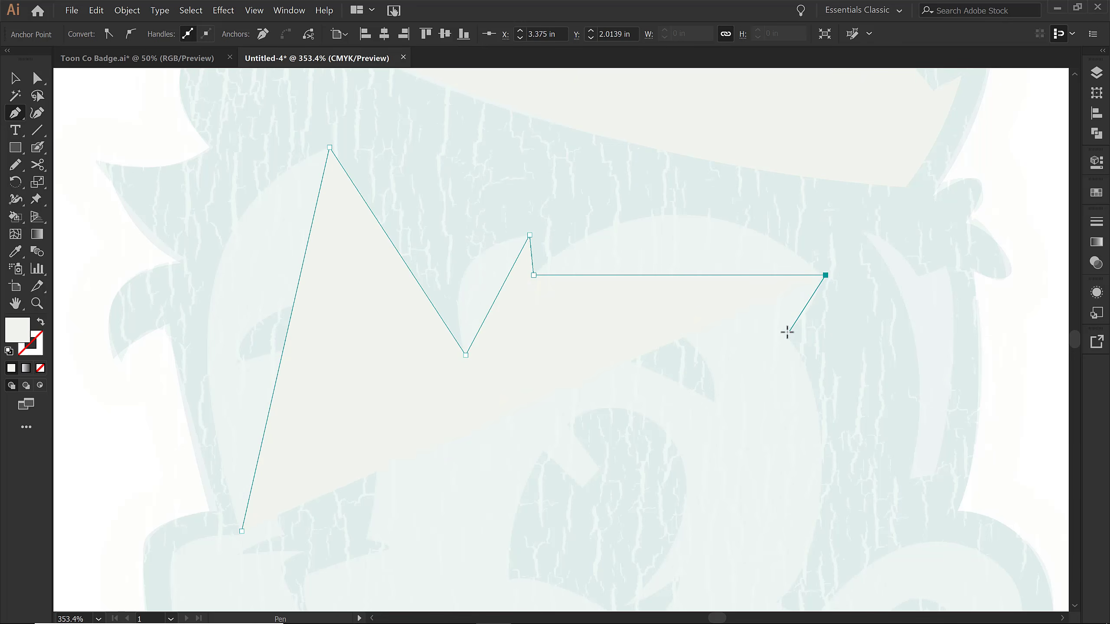
left_click(785, 331)
scroll(708, 341, "down", 4)
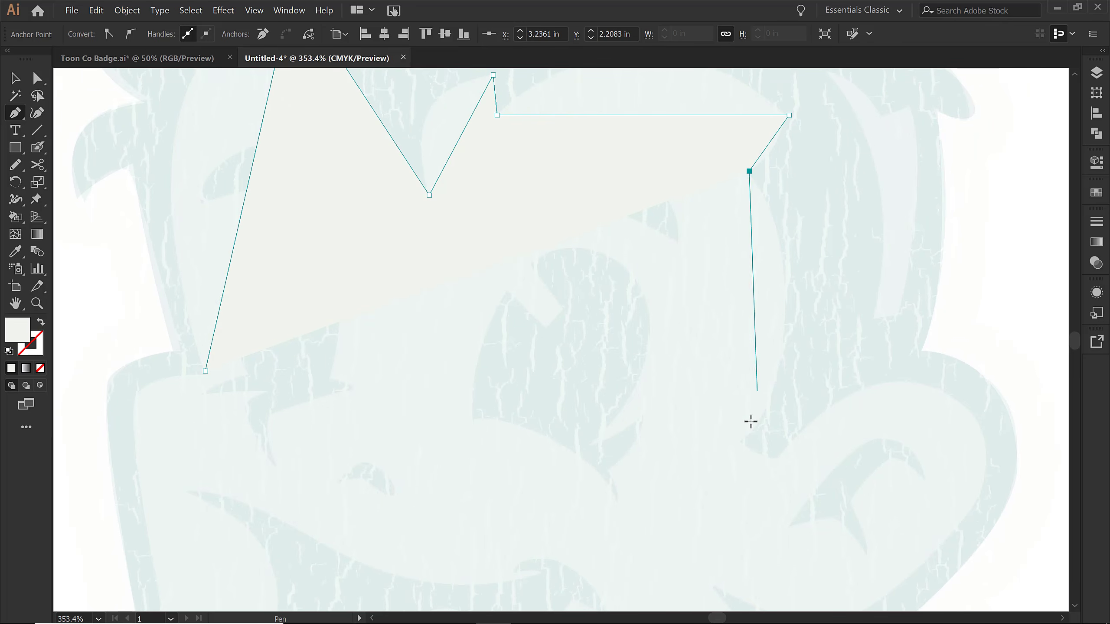
left_click(744, 444)
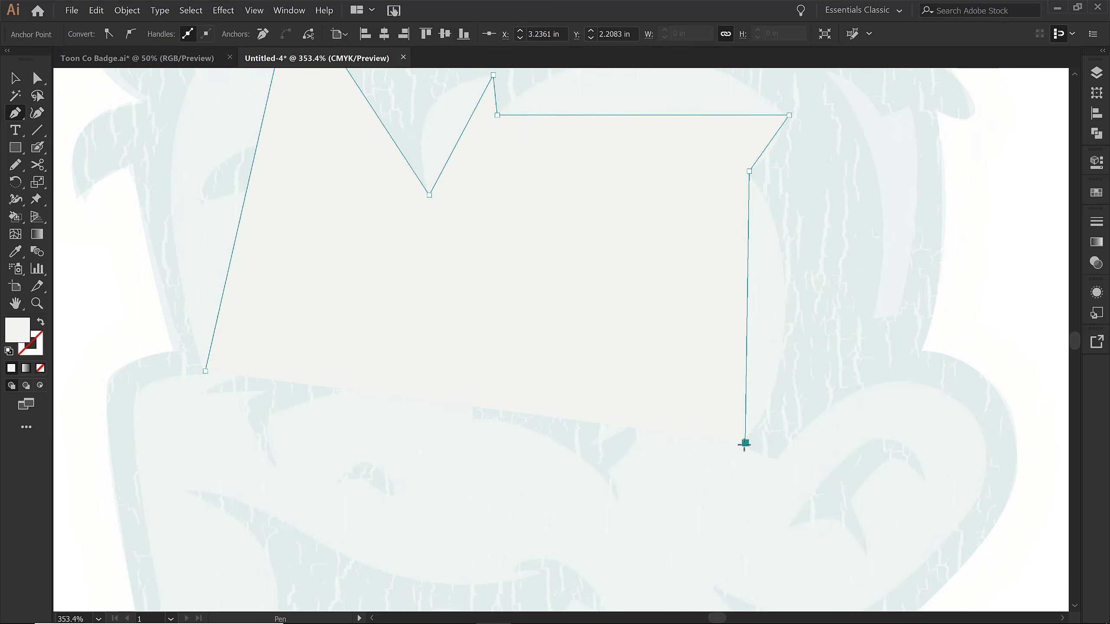
Step: Bend the face path's right and left sides, the middle forehead tuft and the brow edge outward to match the sketch
key("shift+c")
left_click_drag(746, 312, 788, 310)
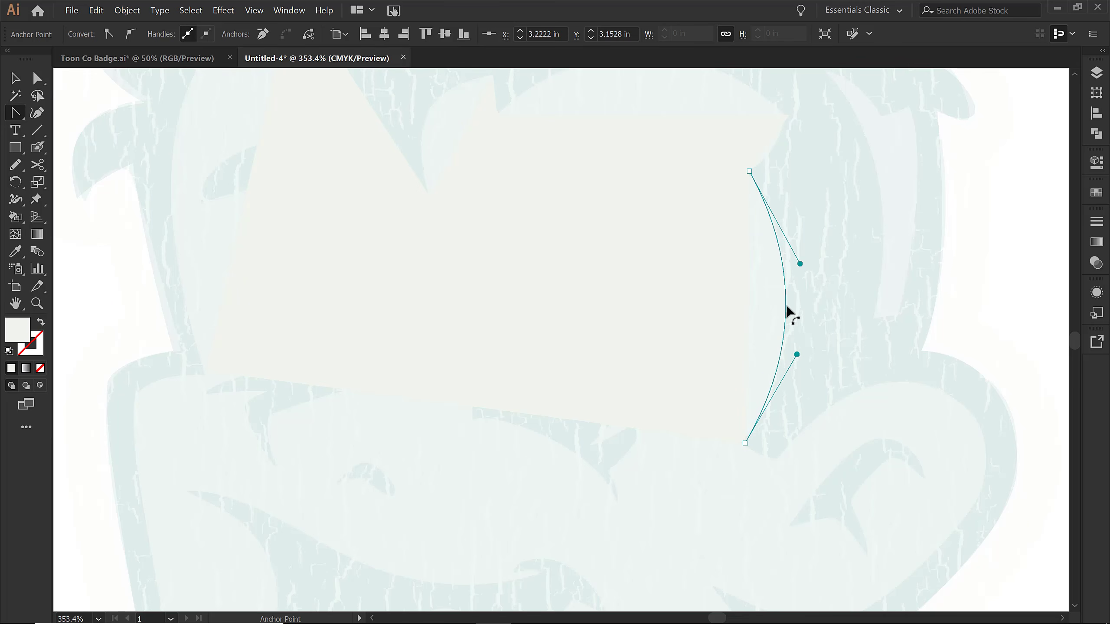
key("space")
left_click_drag(271, 222, 230, 261)
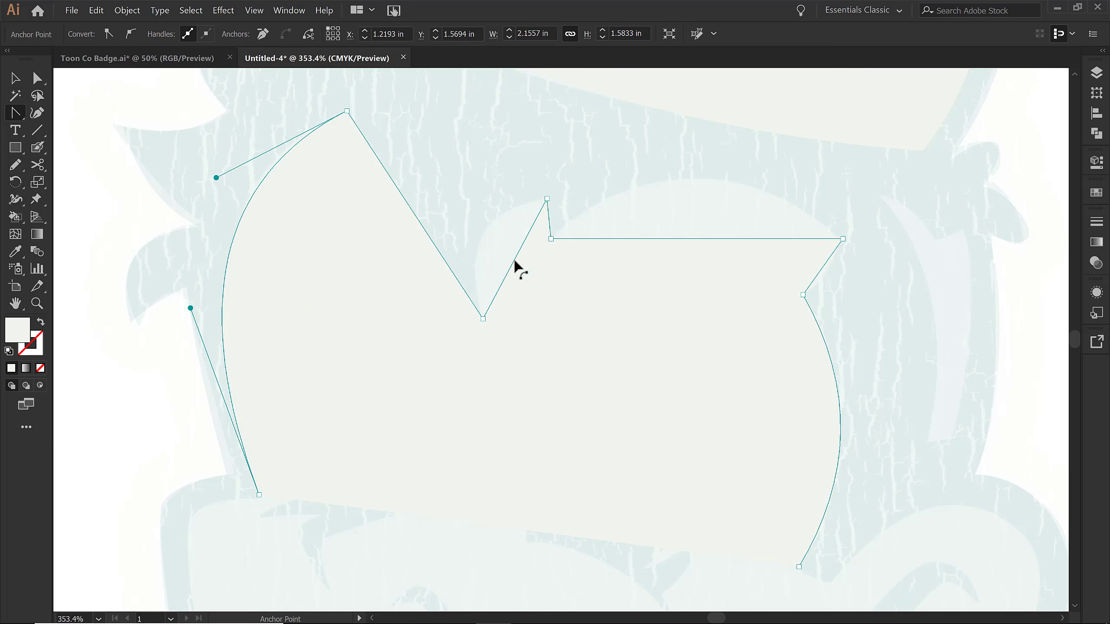
left_click_drag(514, 265, 485, 241)
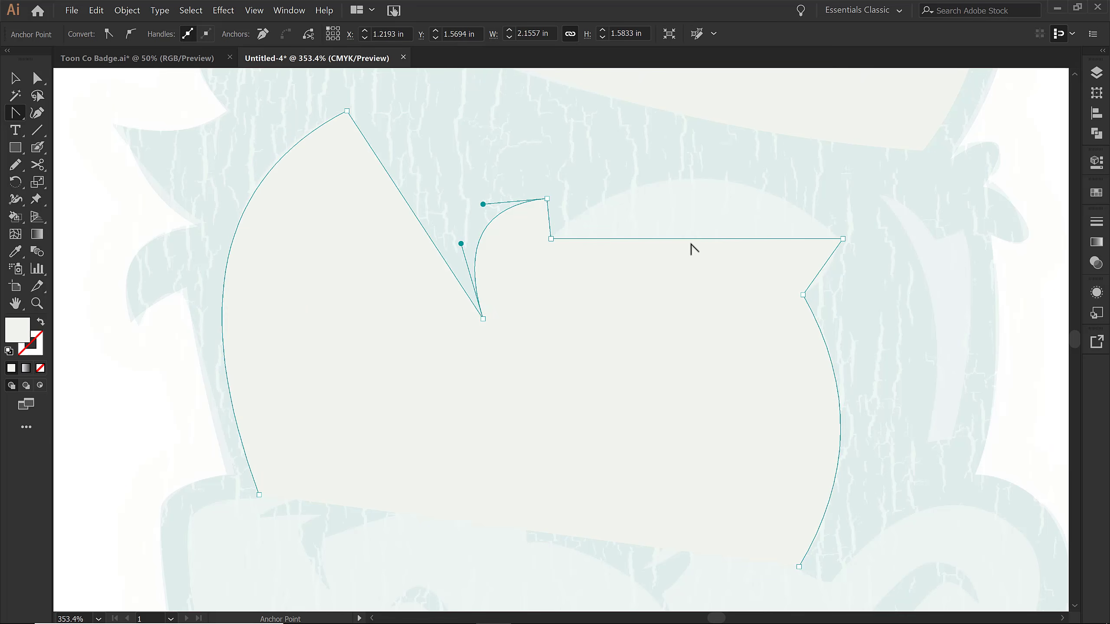
left_click_drag(692, 239, 692, 179)
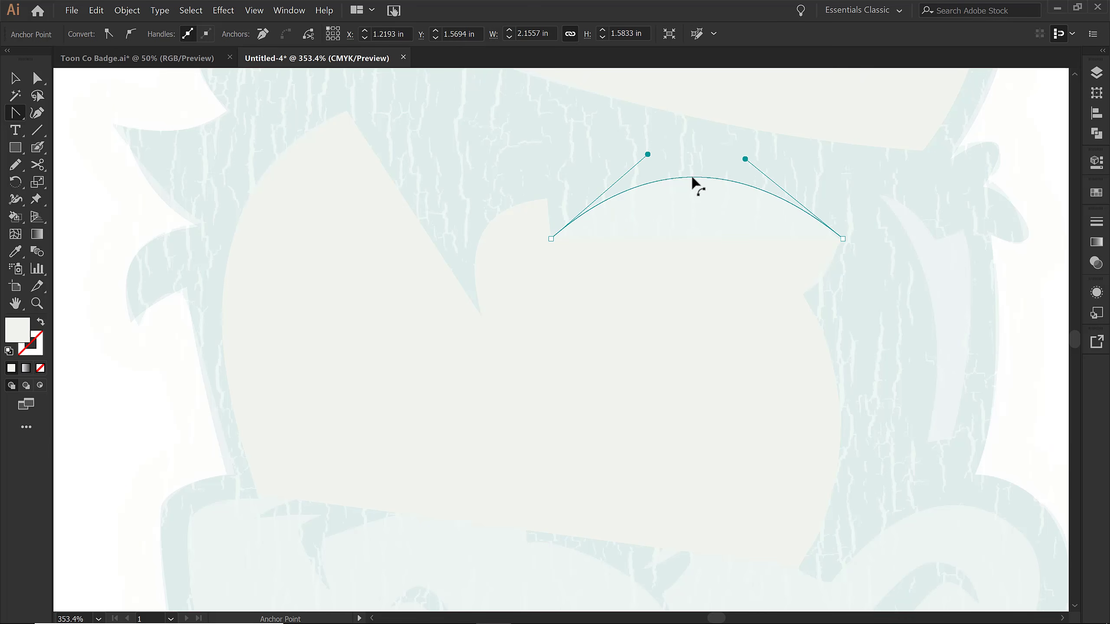
Step: Continue the open face path with straight Pen segments around the ear and into the jaw notch below it
key("space")
left_click_drag(384, 468, 371, 212)
left_click_drag(349, 263, 300, 254)
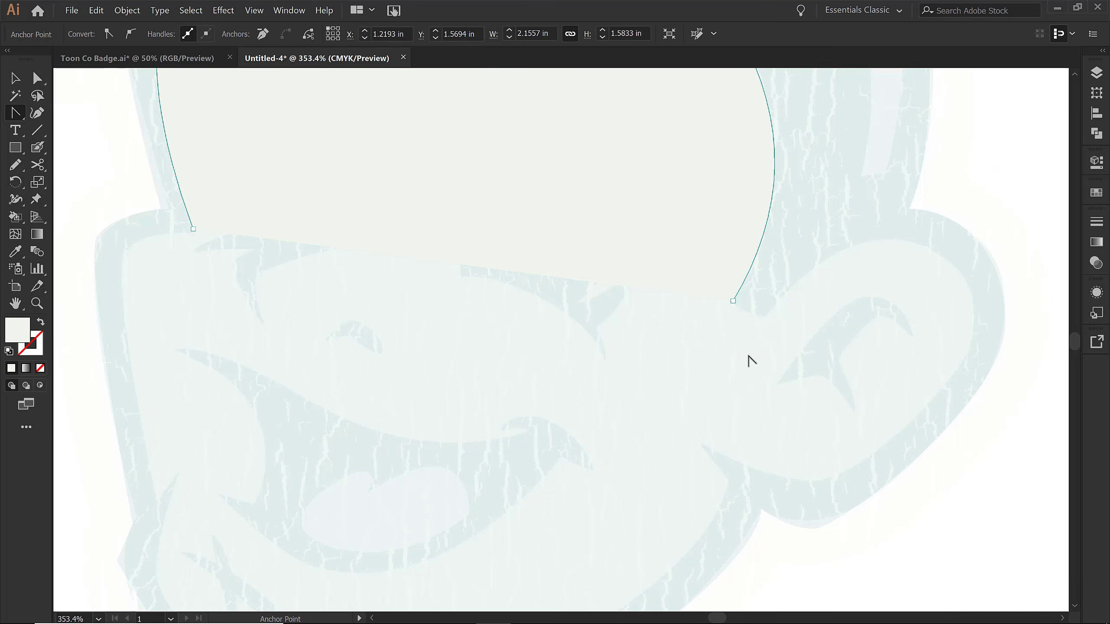
key("p")
left_click_drag(732, 302, 767, 319)
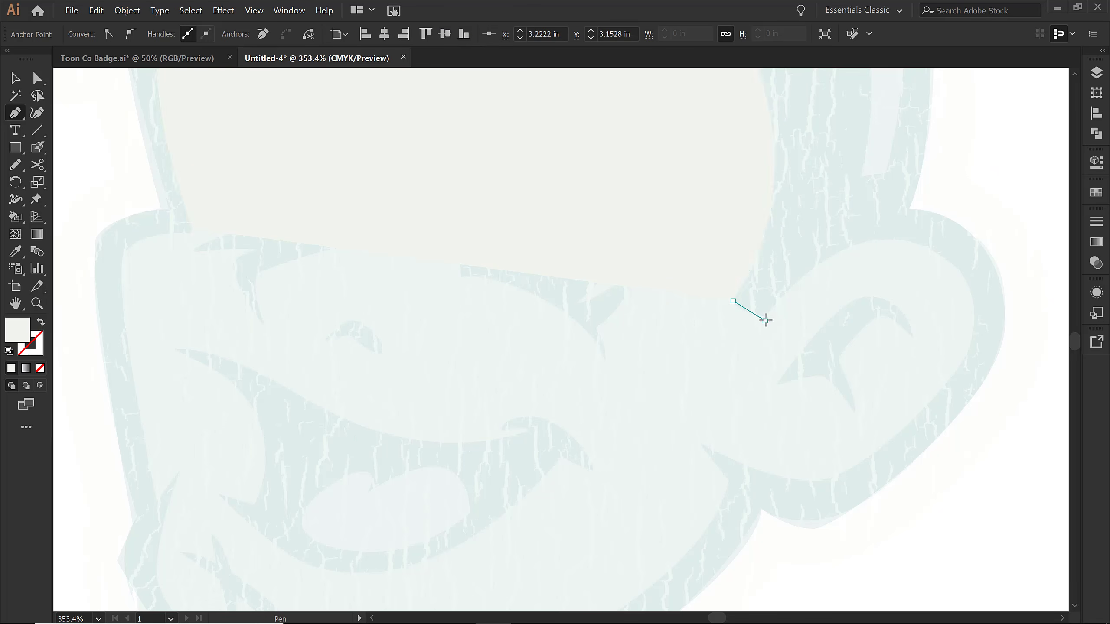
left_click(765, 320)
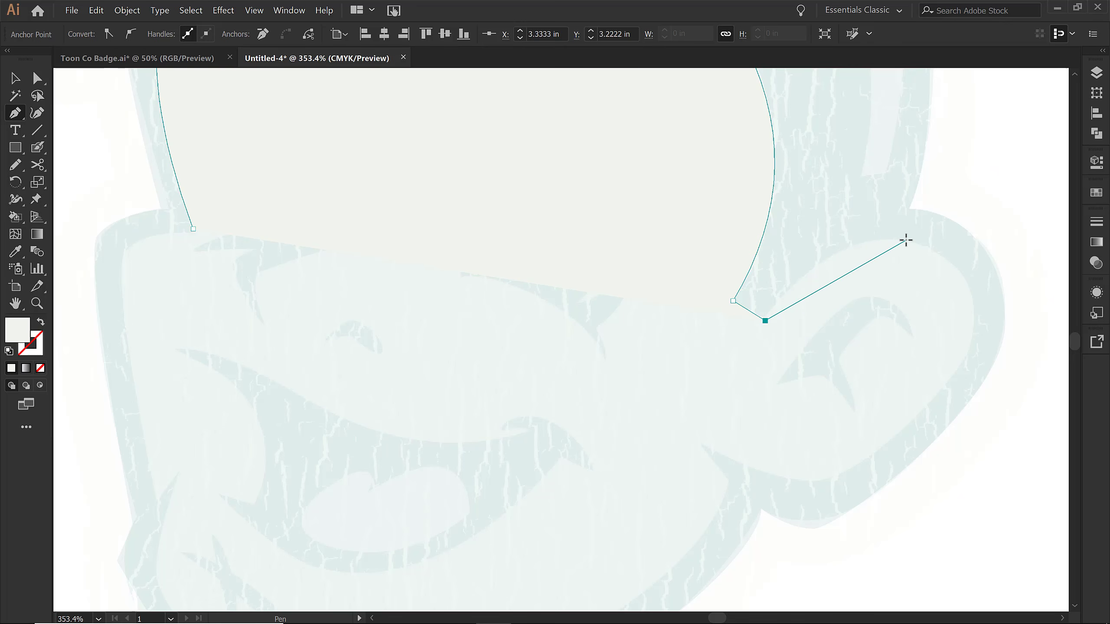
left_click(929, 249)
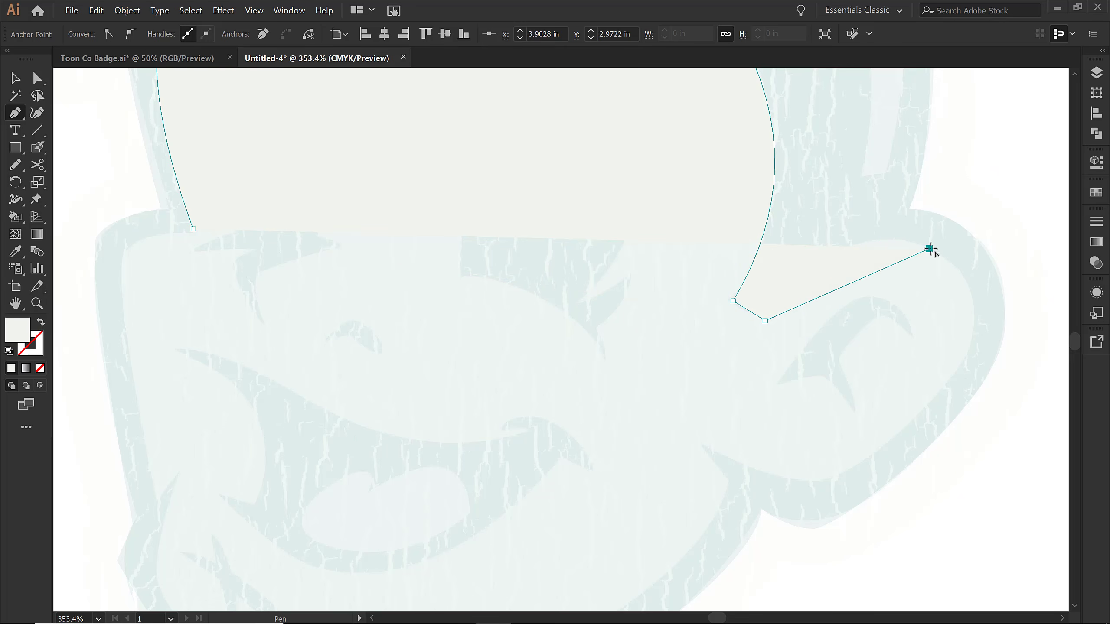
left_click(825, 480)
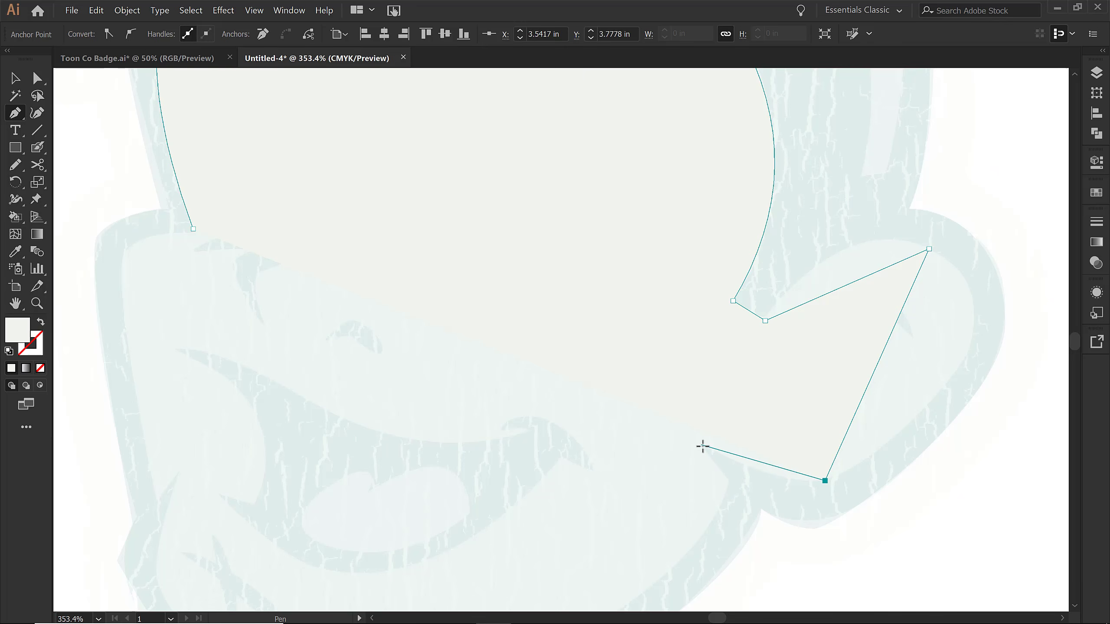
left_click(702, 445)
left_click(728, 481)
Step: Round the ear's top and bottom anchor points and lengthen their handles so the outer edge follows the sketched ear
key("shift+c")
left_click_drag(929, 249, 1013, 297)
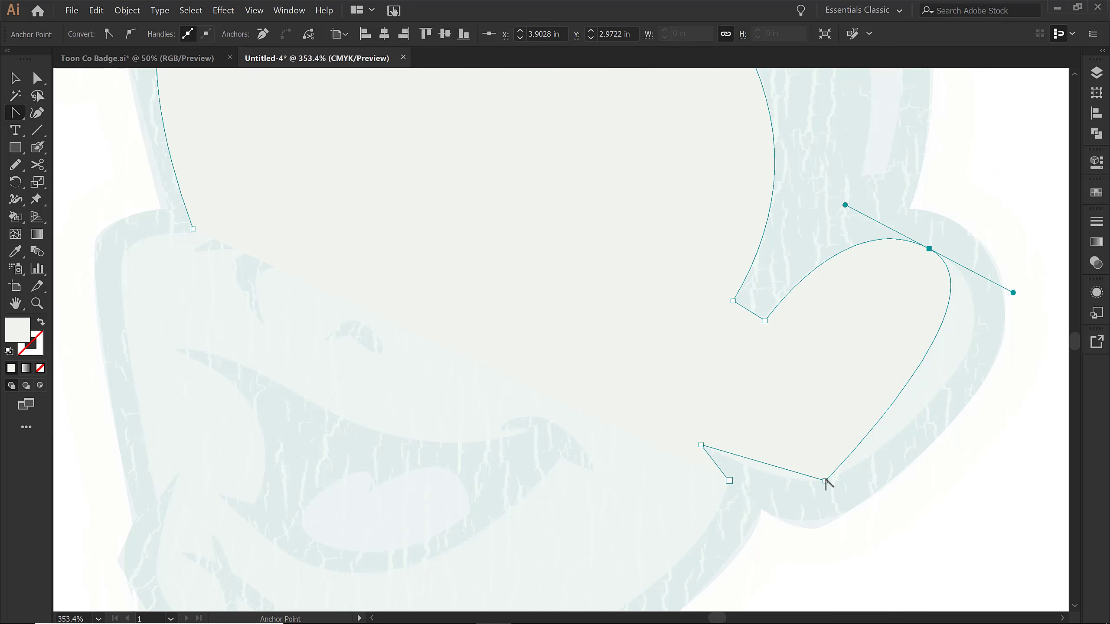
left_click_drag(825, 483, 781, 486)
key("a")
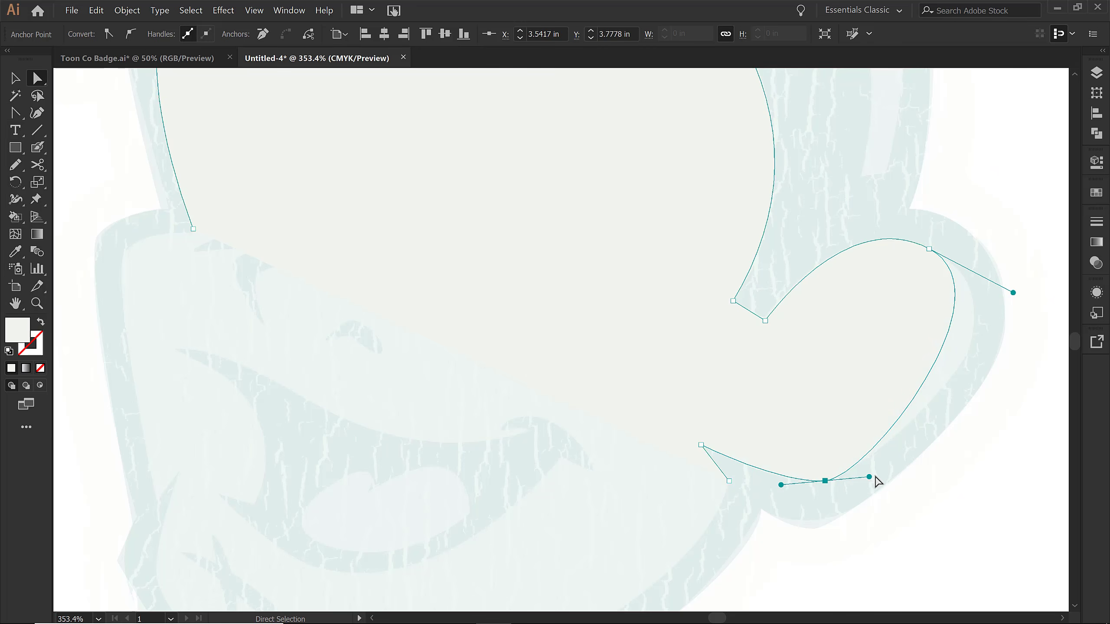
left_click_drag(869, 478, 912, 461)
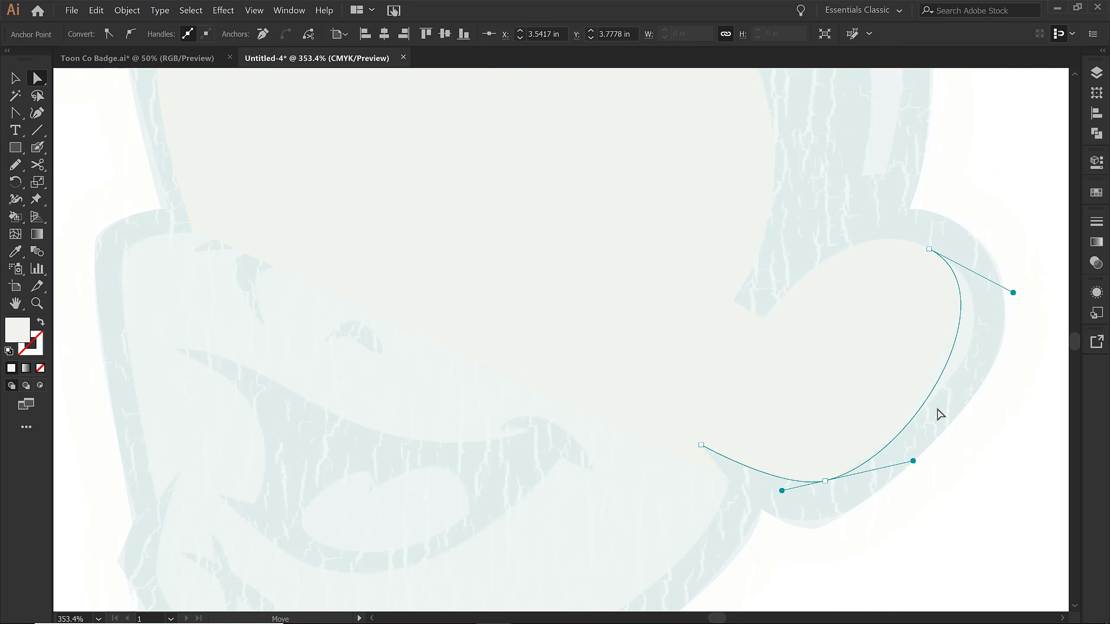
left_click_drag(876, 388, 720, 432)
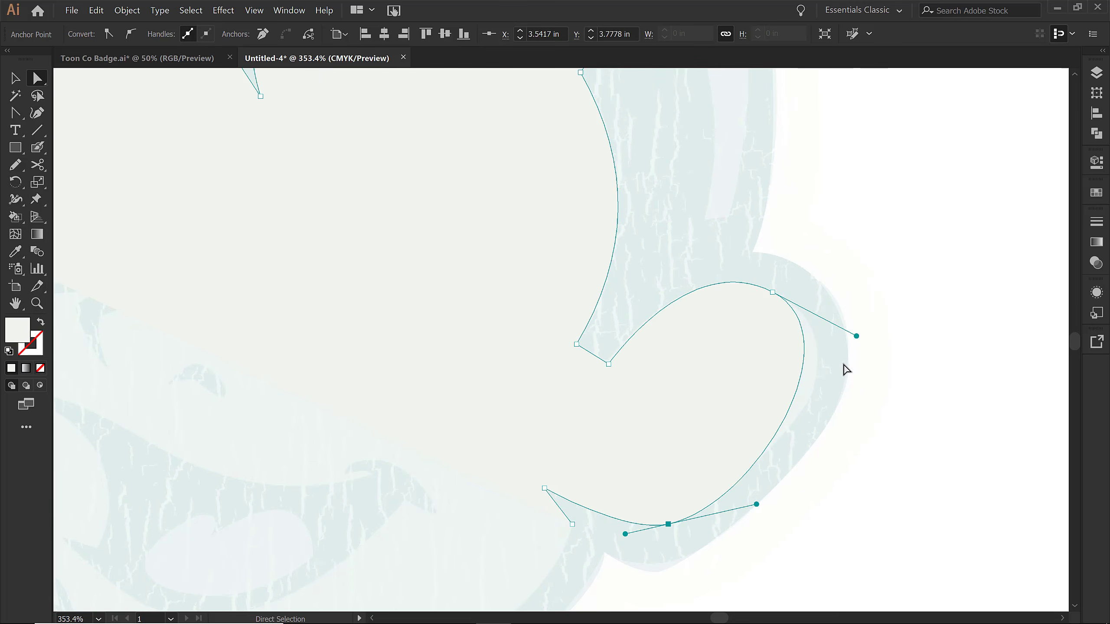
left_click_drag(856, 336, 884, 344)
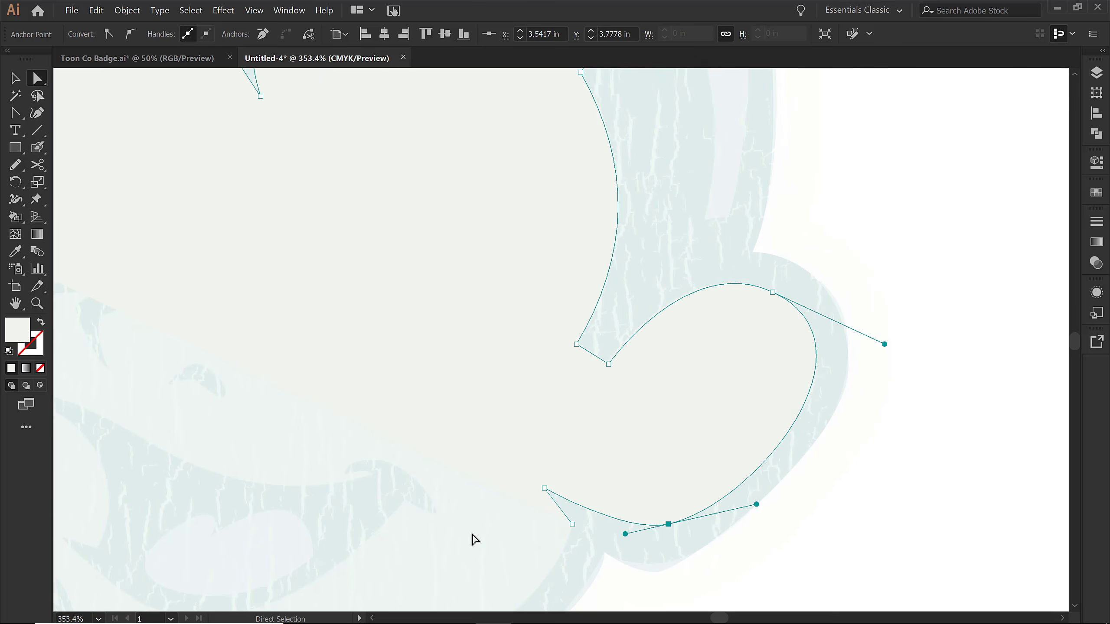
Step: Extend the face path from its left end along the muzzle, through the small notch and around the chin, closing it at the jaw
left_click_drag(611, 511, 737, 443)
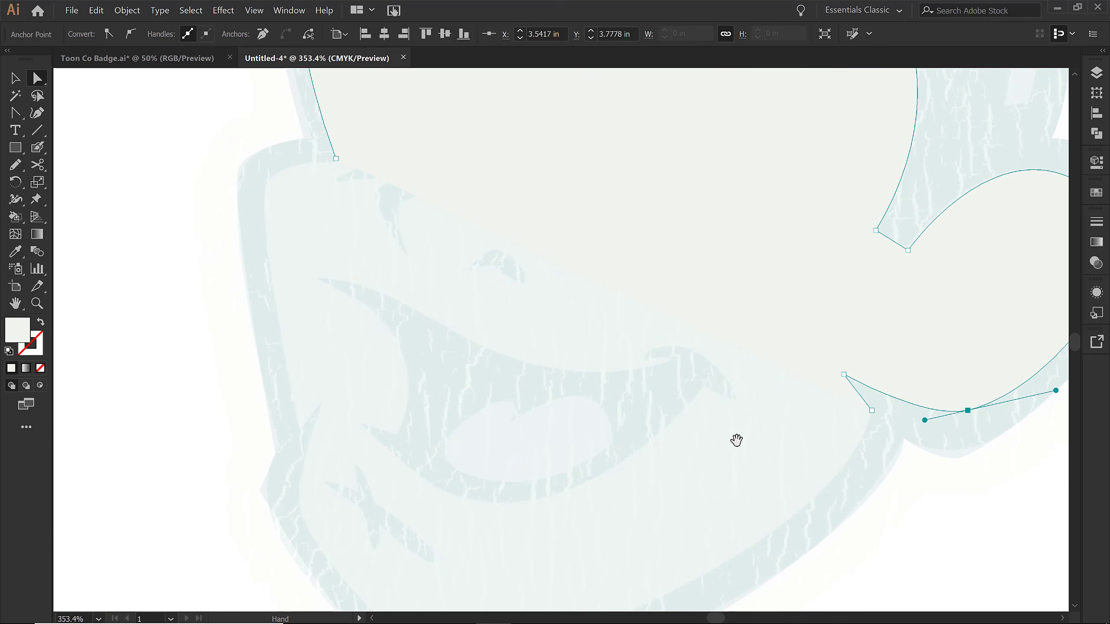
key("p")
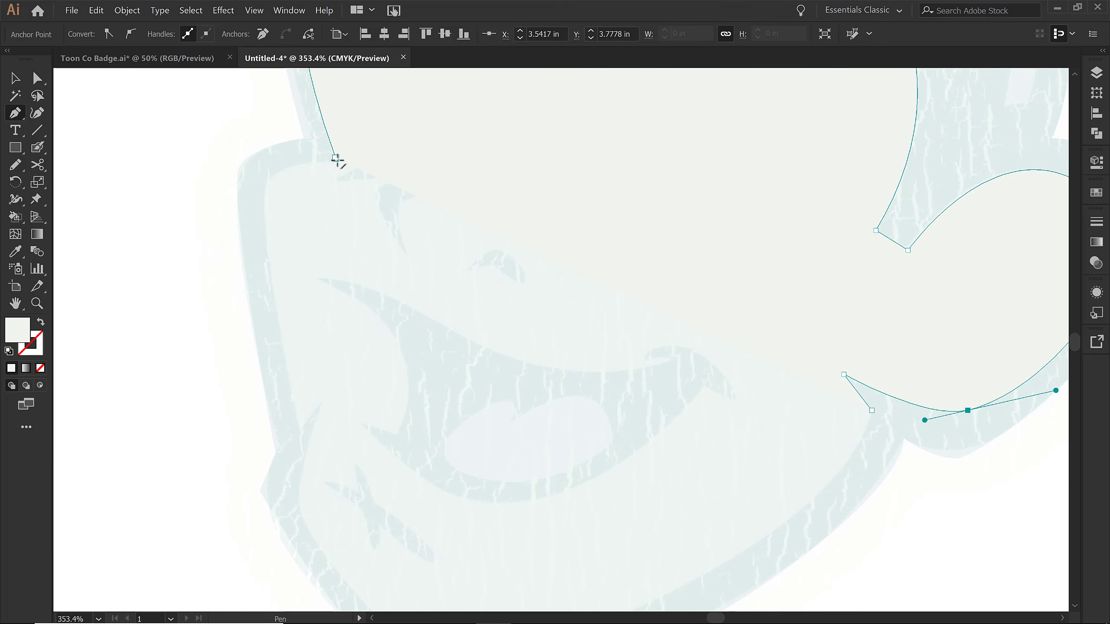
left_click(336, 158)
left_click(268, 173)
left_click_drag(268, 174, 268, 206)
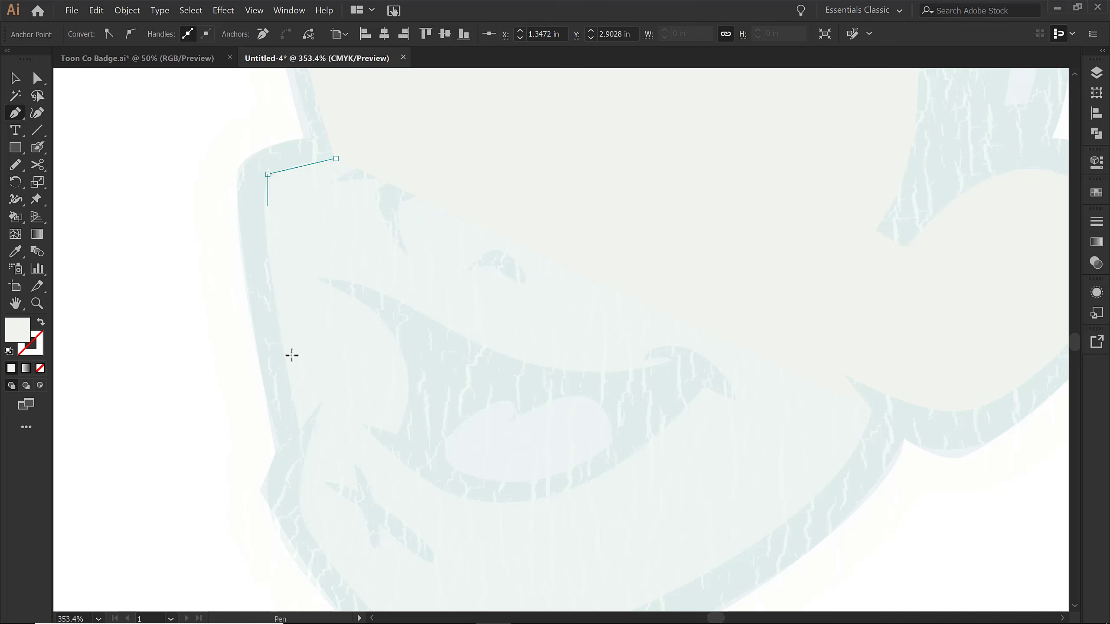
left_click(299, 430)
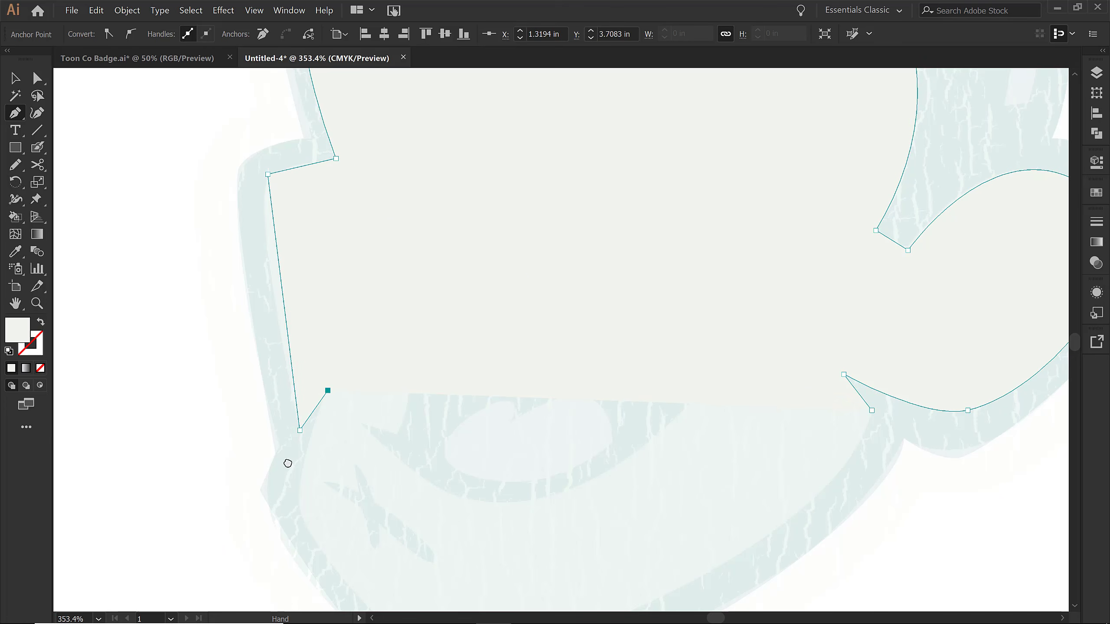
left_click_drag(288, 460, 232, 336)
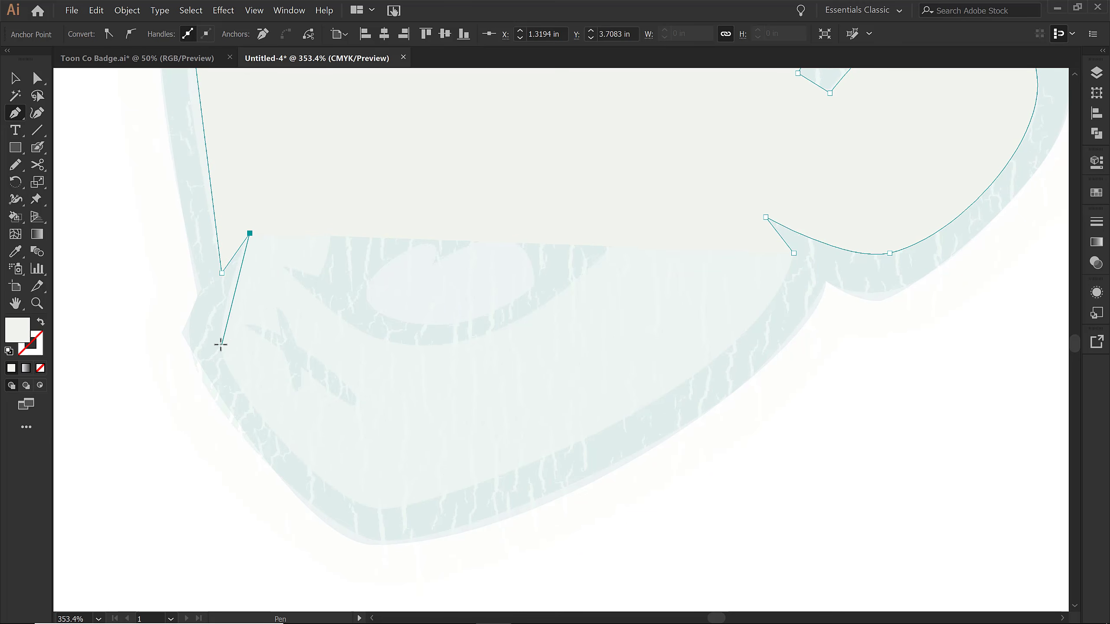
left_click(221, 345)
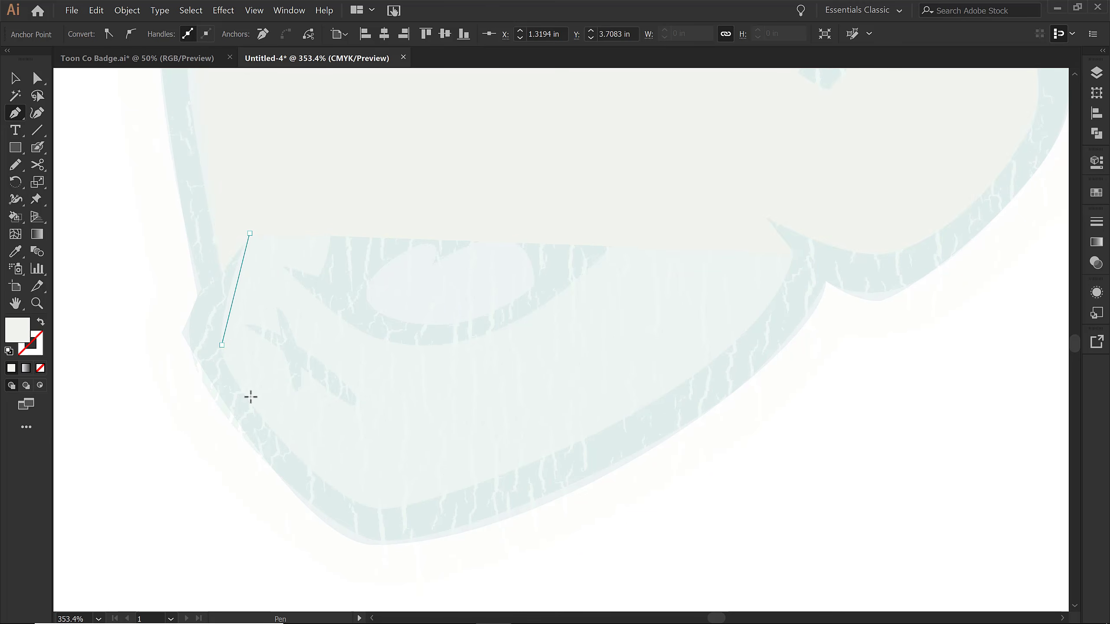
left_click(377, 509)
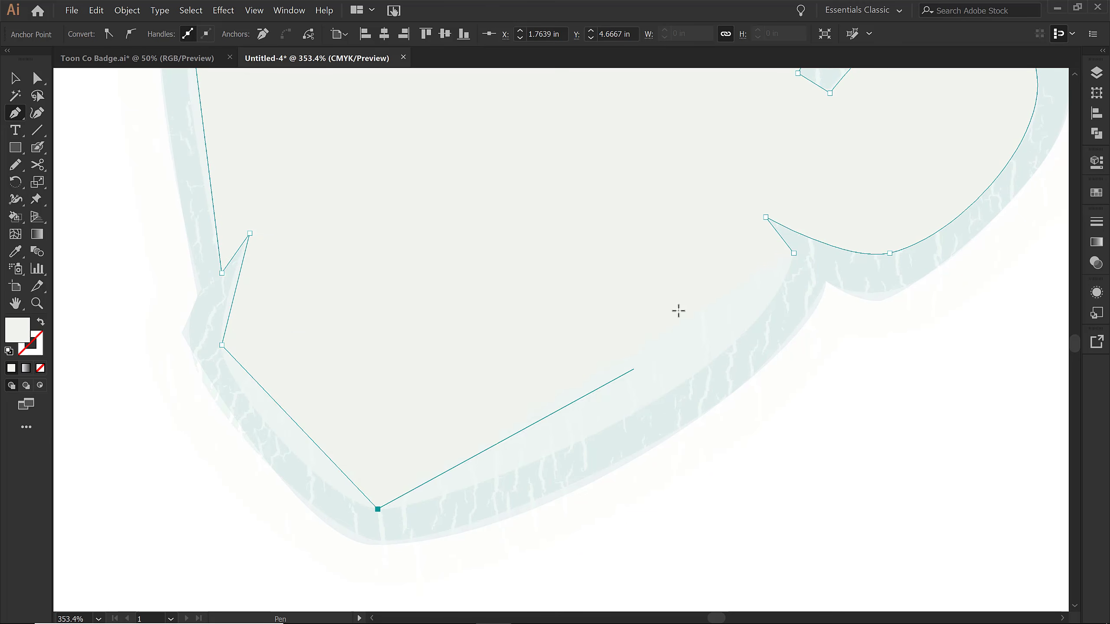
left_click(794, 253)
Step: Smooth the chin point, curve the long jaw edge outward and bend the short edge beside the left notch
key("shift+c")
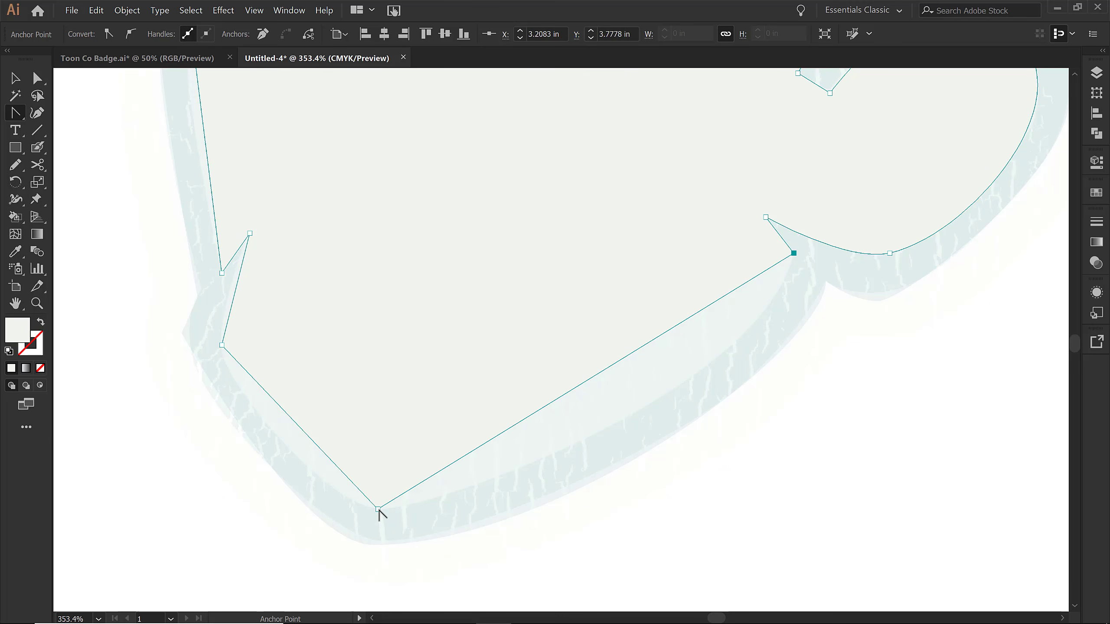
left_click_drag(378, 510, 437, 510)
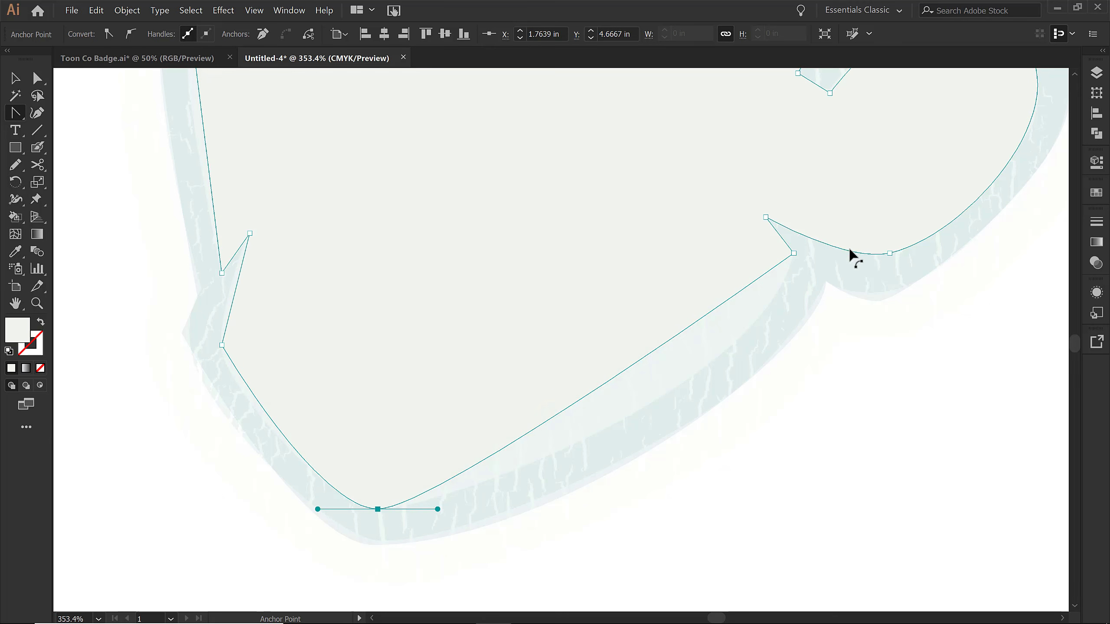
left_click_drag(794, 255, 769, 386)
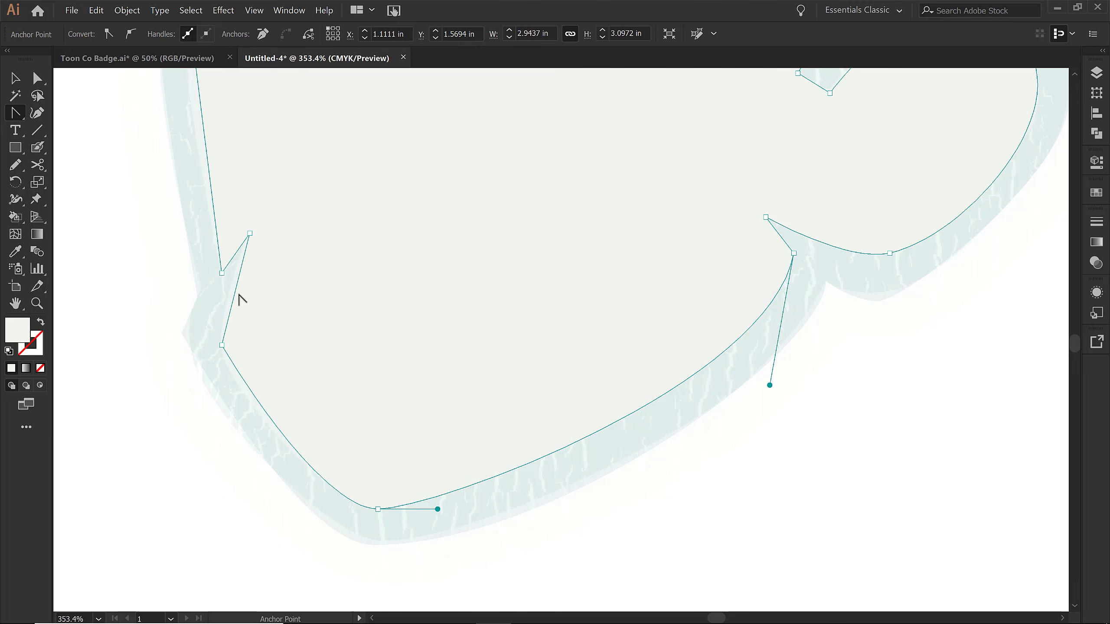
left_click_drag(236, 302, 228, 304)
Step: Round the muzzle's upper-left corner and adjust its upper handle to fit the sketch
scroll(315, 277, "up", 5)
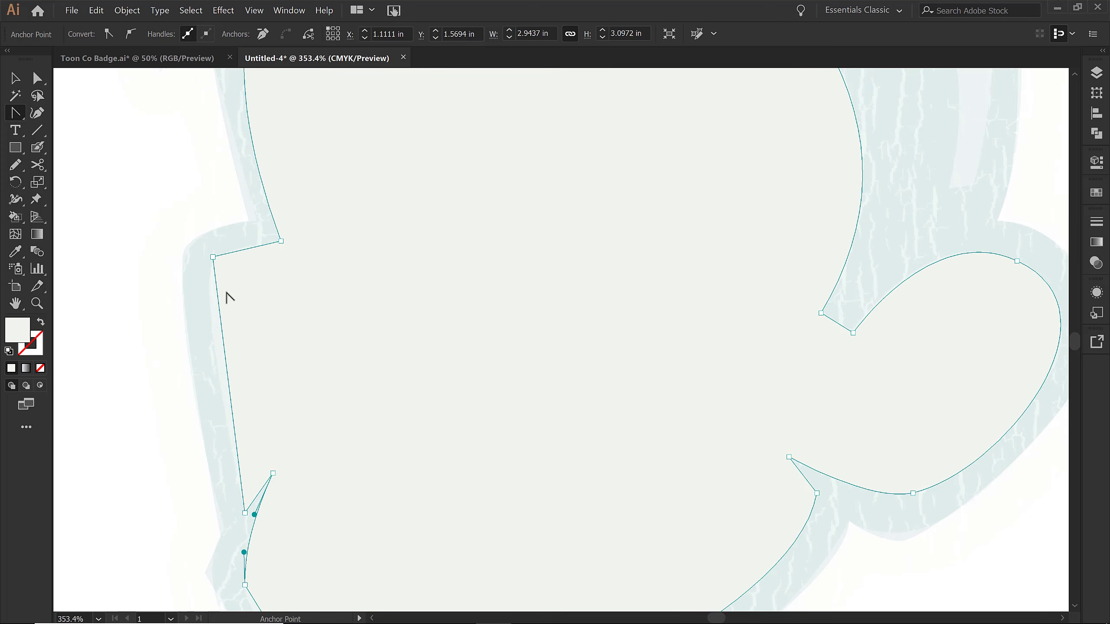
left_click_drag(212, 257, 192, 284)
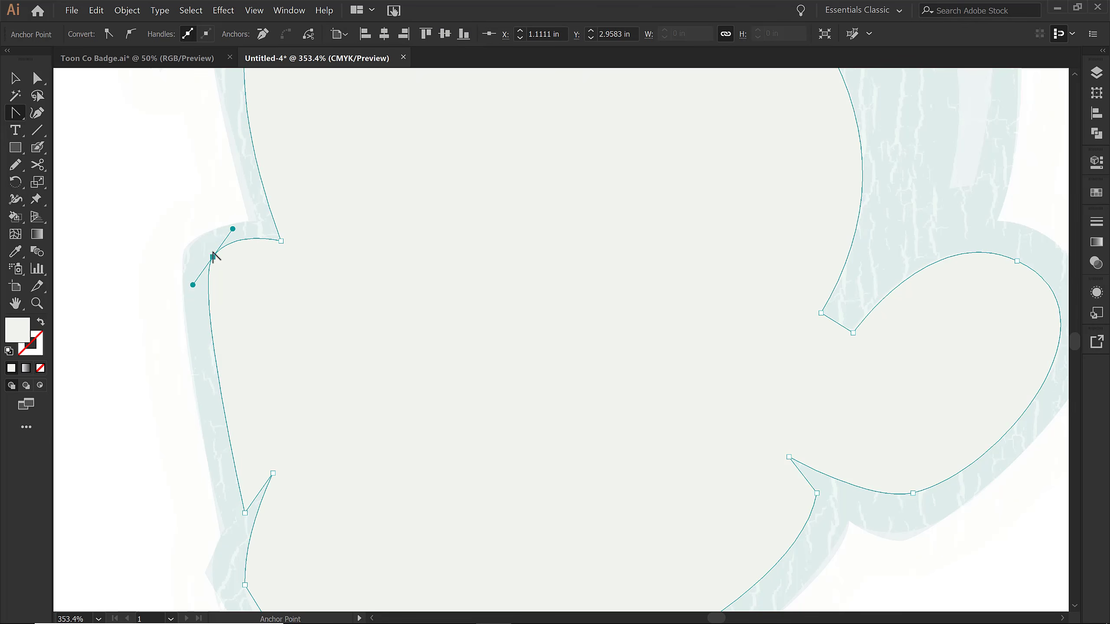
key("a")
left_click_drag(233, 230, 229, 232)
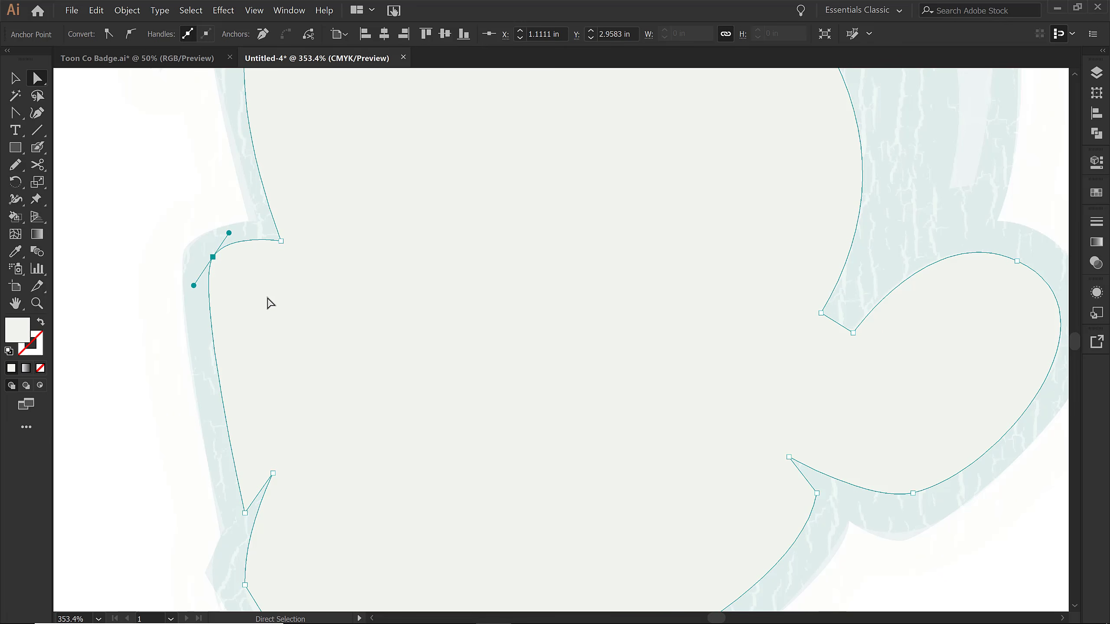
scroll(280, 322, "down", 1)
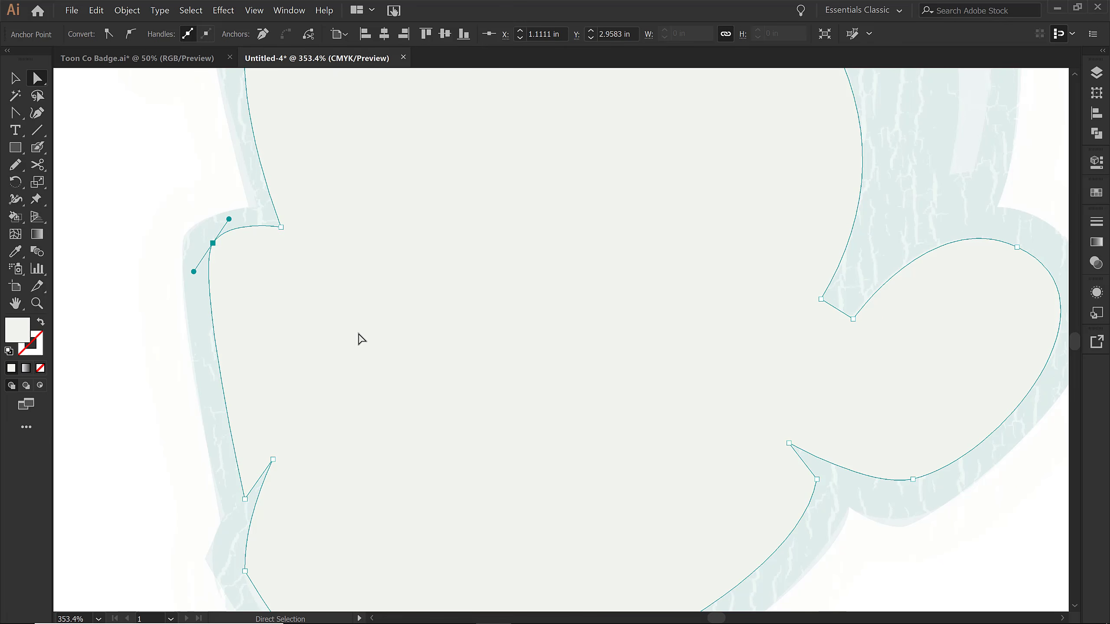
Step: Trace the narrow hair highlight above the ear as a closed straight-sided shape with a notched top edge
left_click_drag(744, 174, 478, 389)
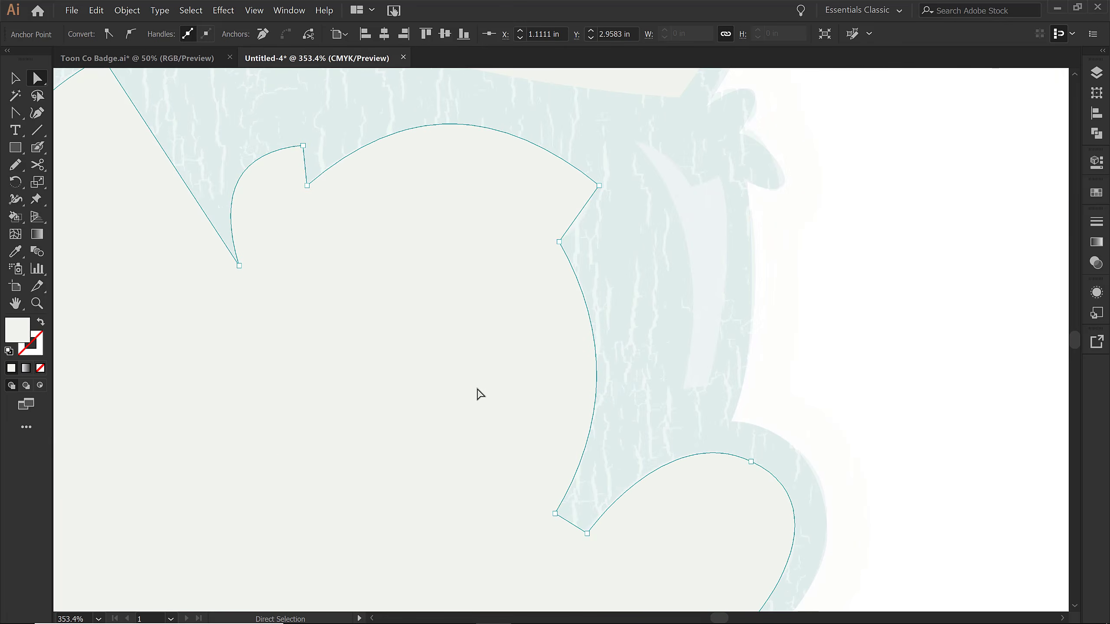
key("p")
left_click(639, 143)
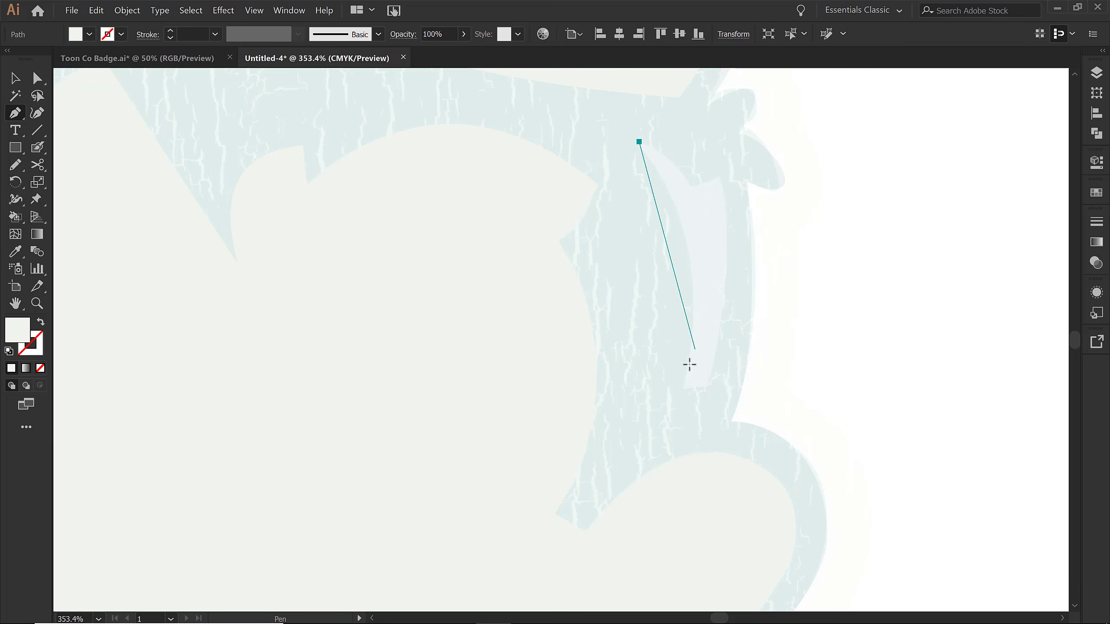
left_click_drag(683, 386, 706, 387)
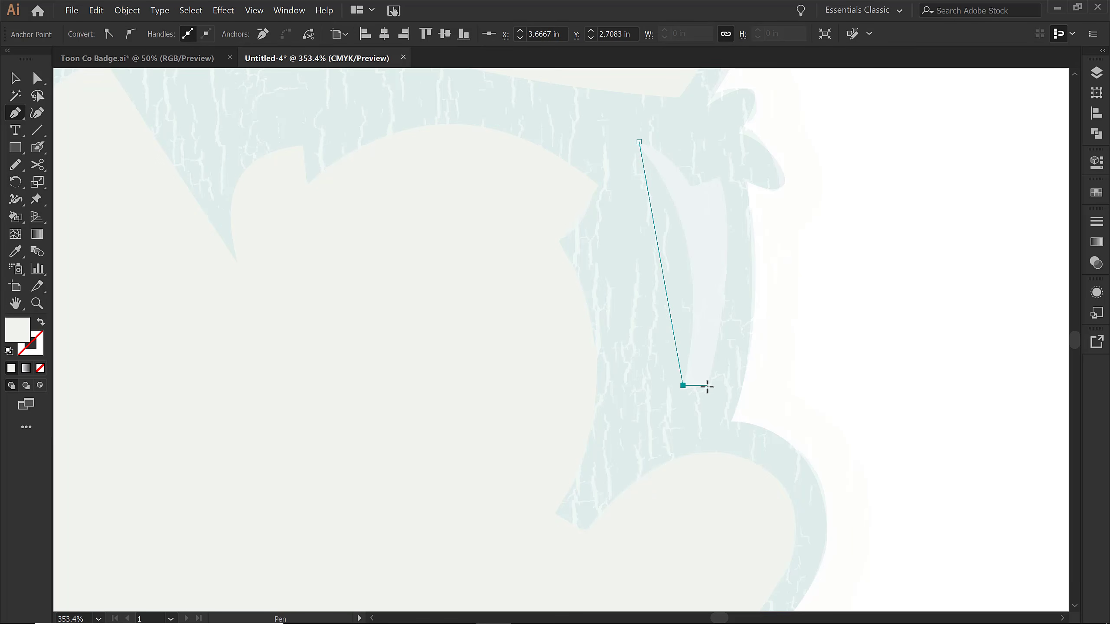
left_click(707, 385)
left_click(718, 177)
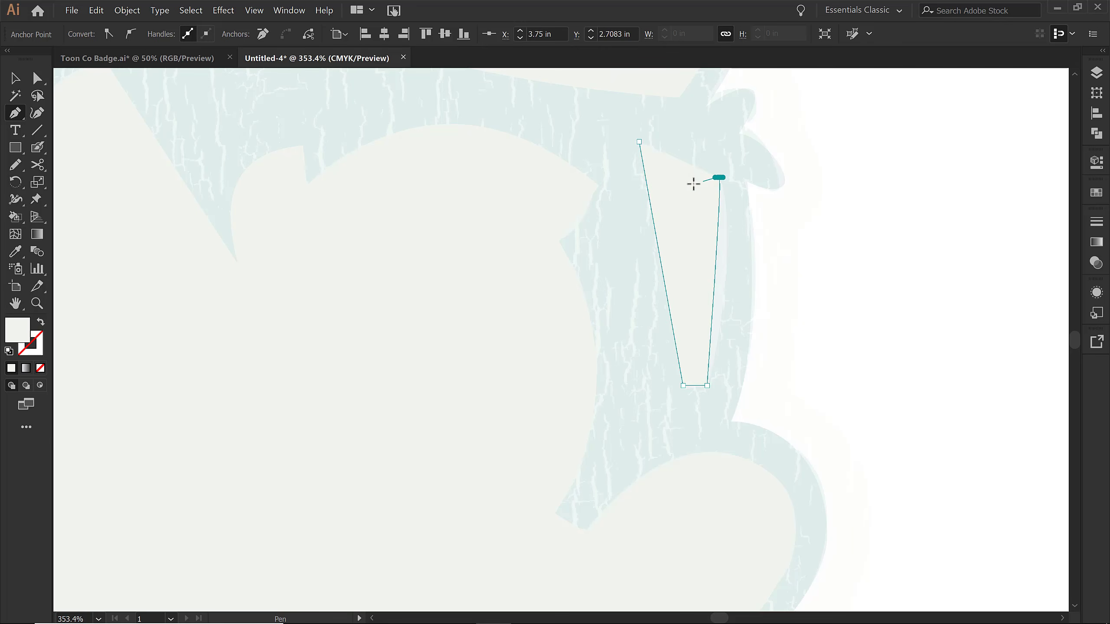
left_click_drag(690, 186, 661, 159)
Step: Curve both long sides of the hair highlight and adjust the outer side's handles to fit the sketch
key("shift+c")
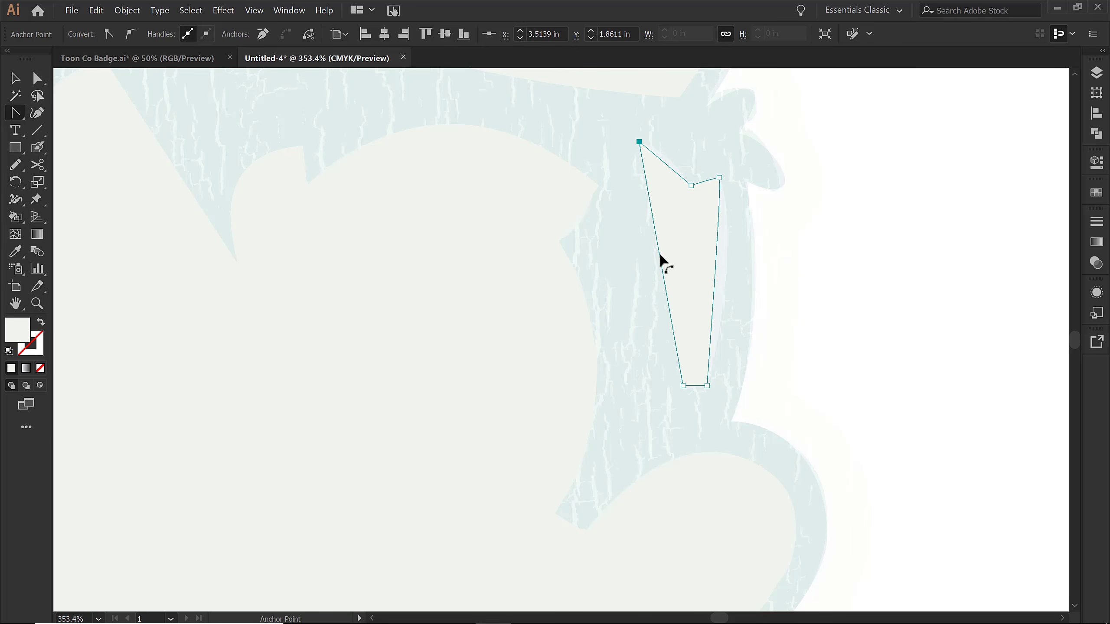
left_click_drag(661, 261, 727, 273)
key("a")
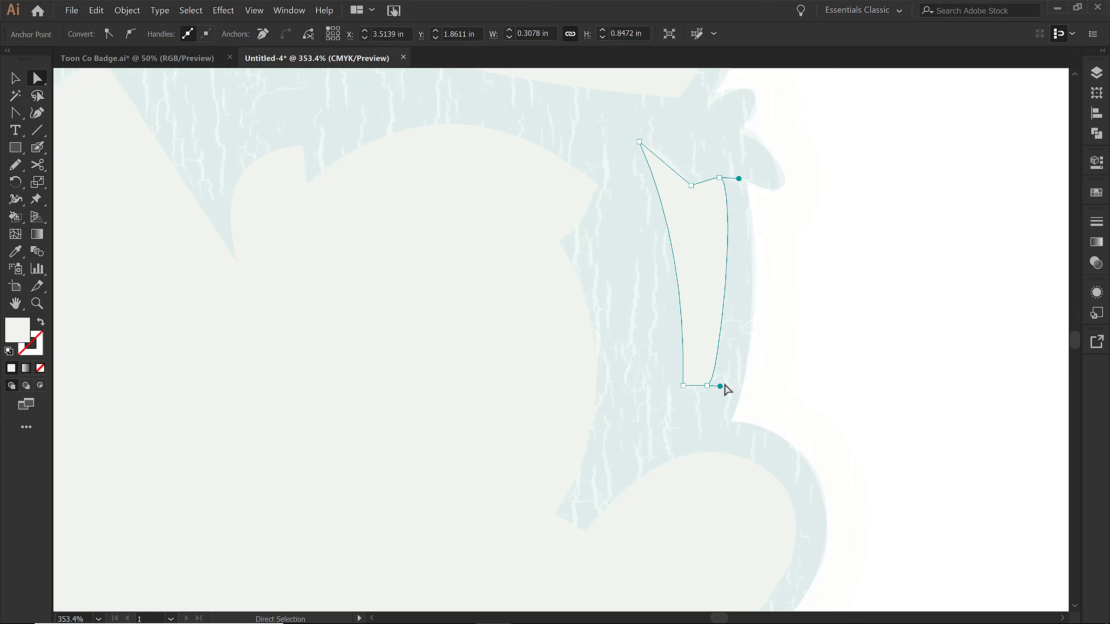
left_click_drag(721, 387, 725, 353)
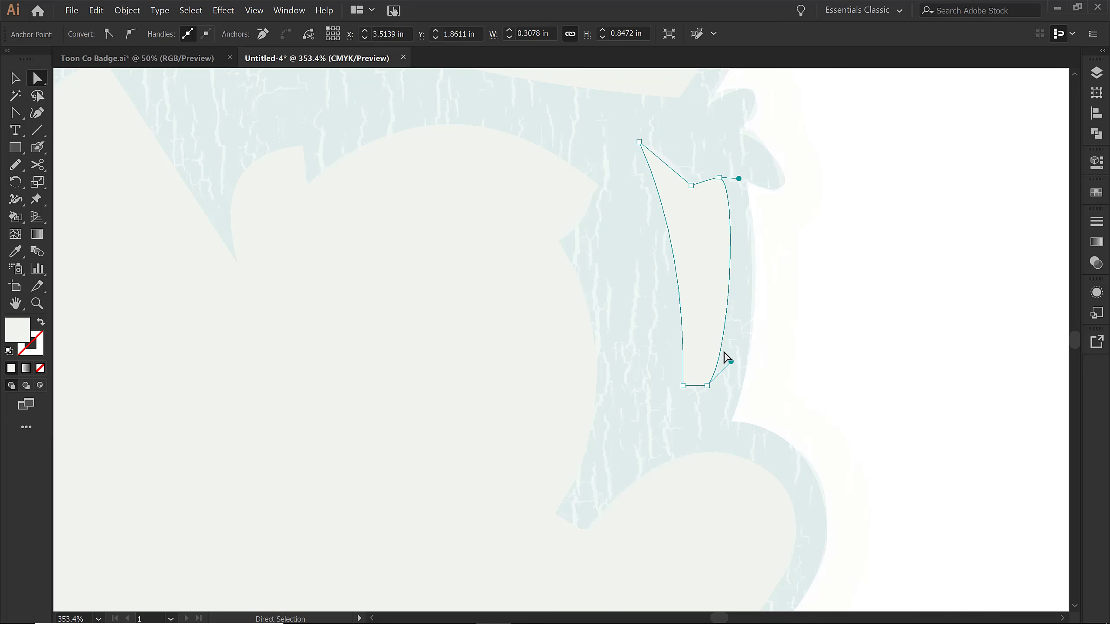
left_click_drag(738, 178, 736, 190)
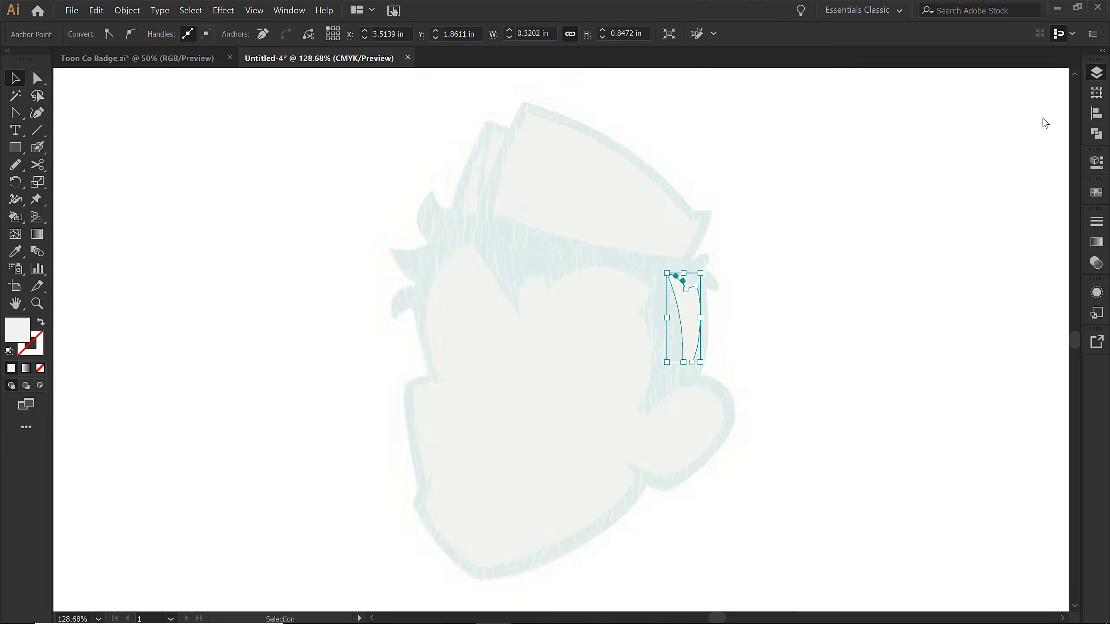
Step: Lock and hide the Light layer
left_click(1096, 73)
left_click(891, 117)
left_click(876, 116)
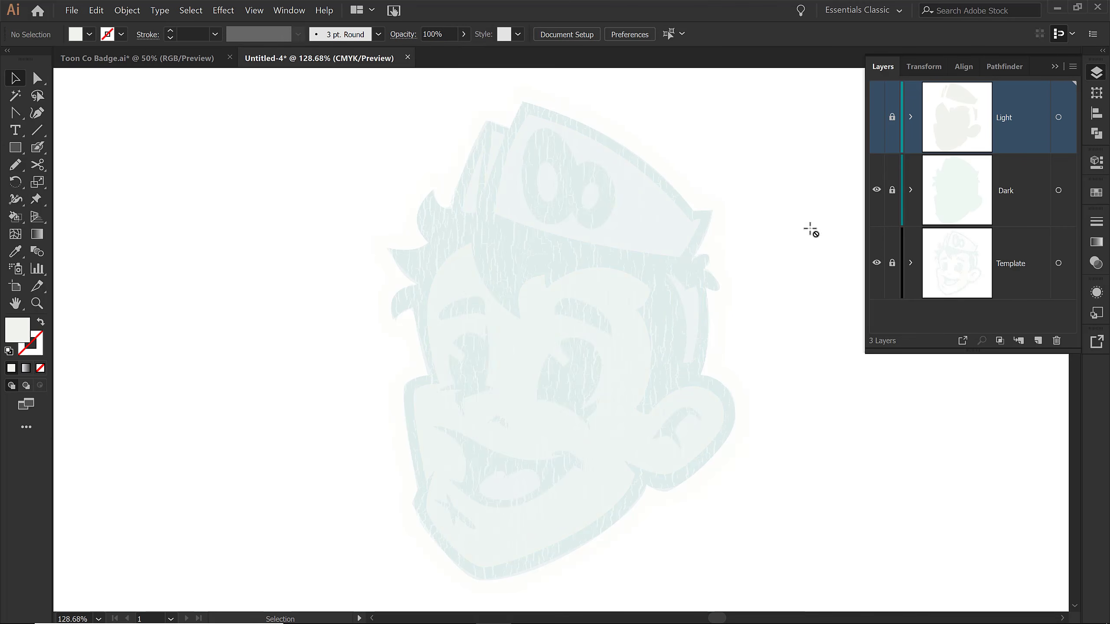
Step: Create a new layer named Face and hide the Dark layer so only the template sketch shows
left_click(1038, 341)
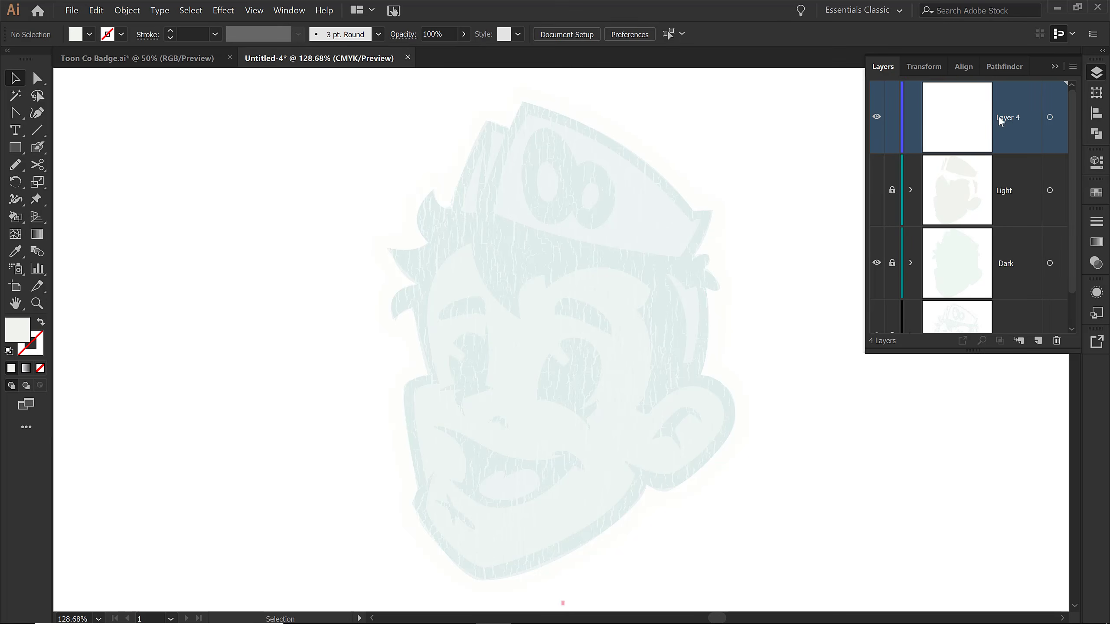
double_click(1005, 147)
type("Face")
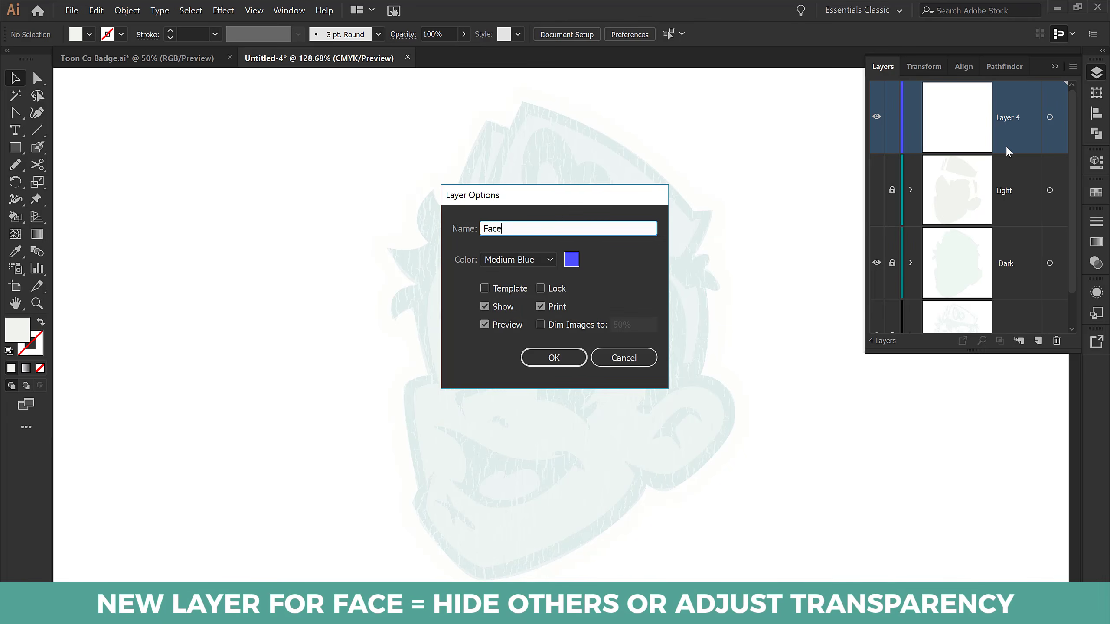
key("Return")
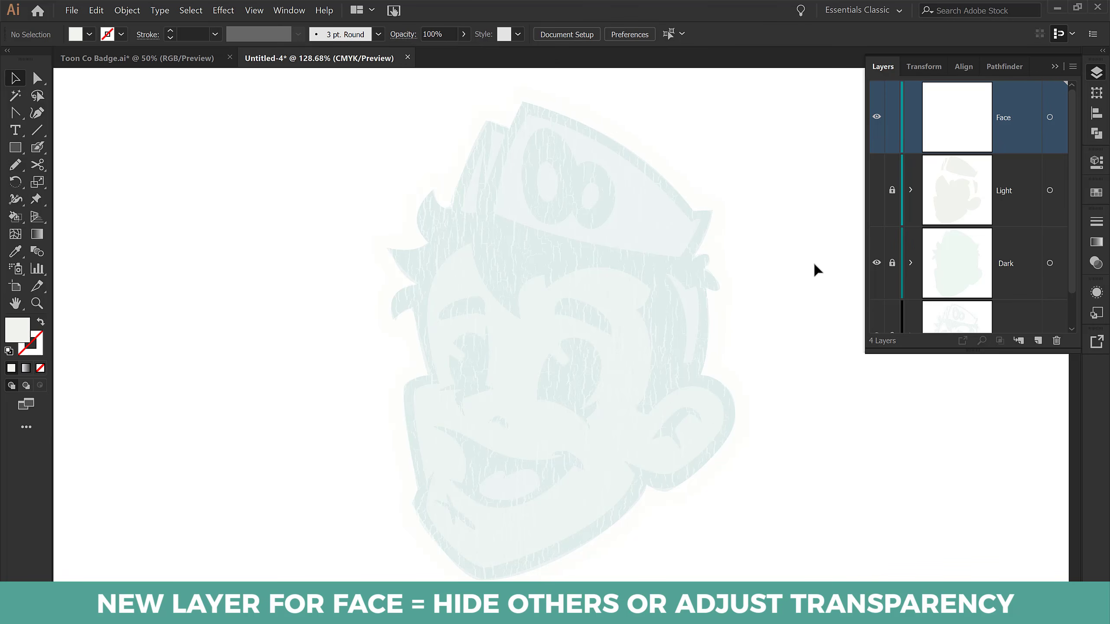
left_click(876, 264)
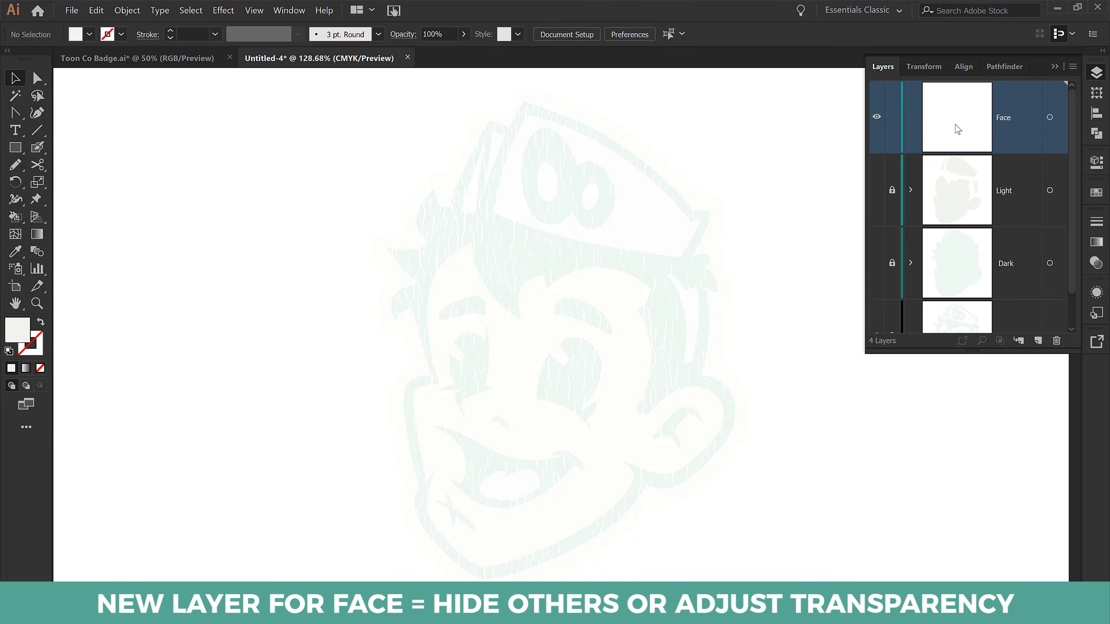
left_click(1055, 68)
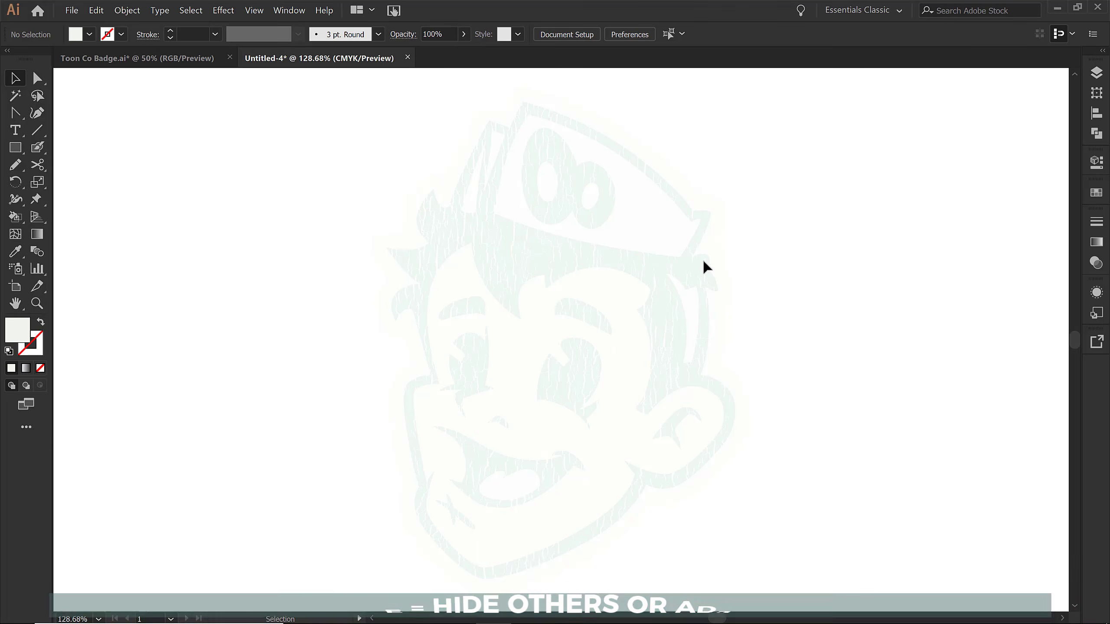
Step: Trace the left eyebrow as a closed three-point shape between its outer tip and its inner end
key("z")
left_click_drag(375, 274, 750, 537)
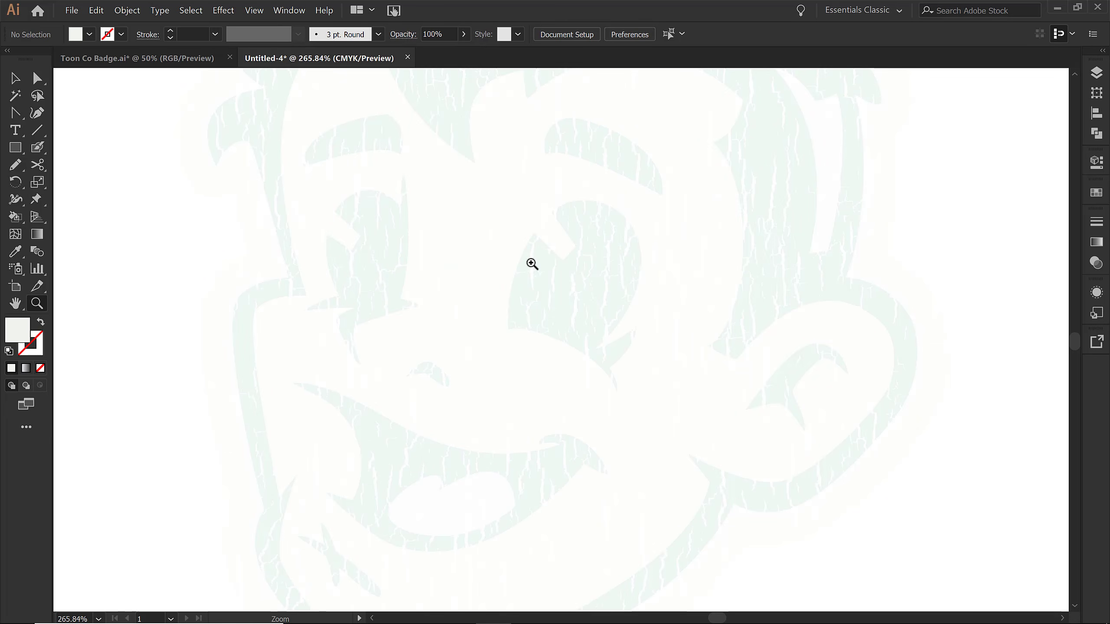
left_click_drag(410, 279, 420, 295)
key("p")
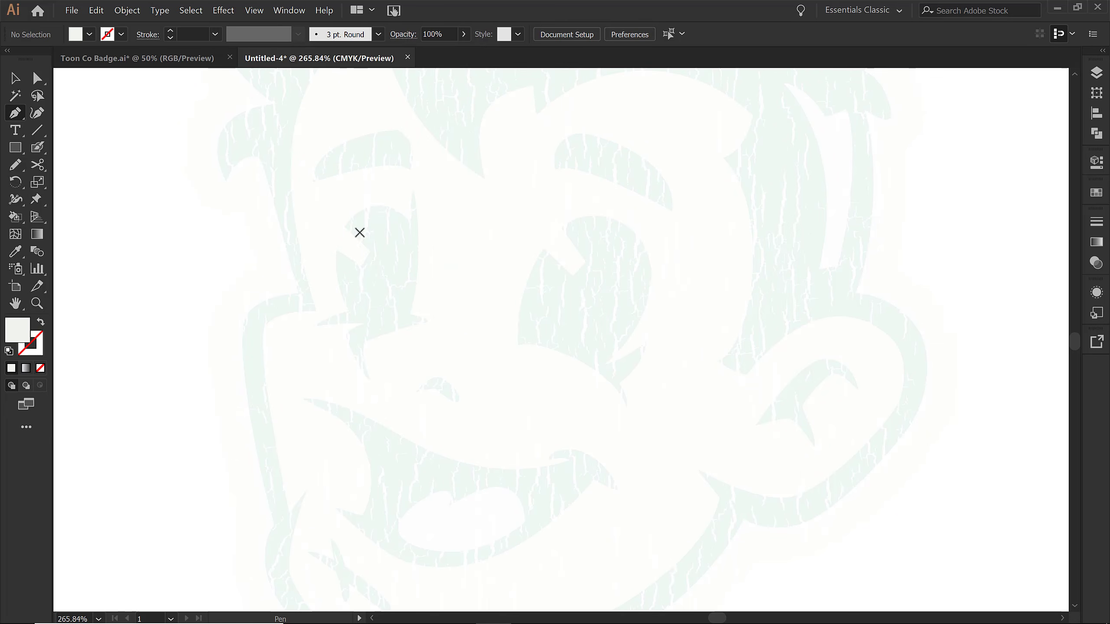
left_click(313, 182)
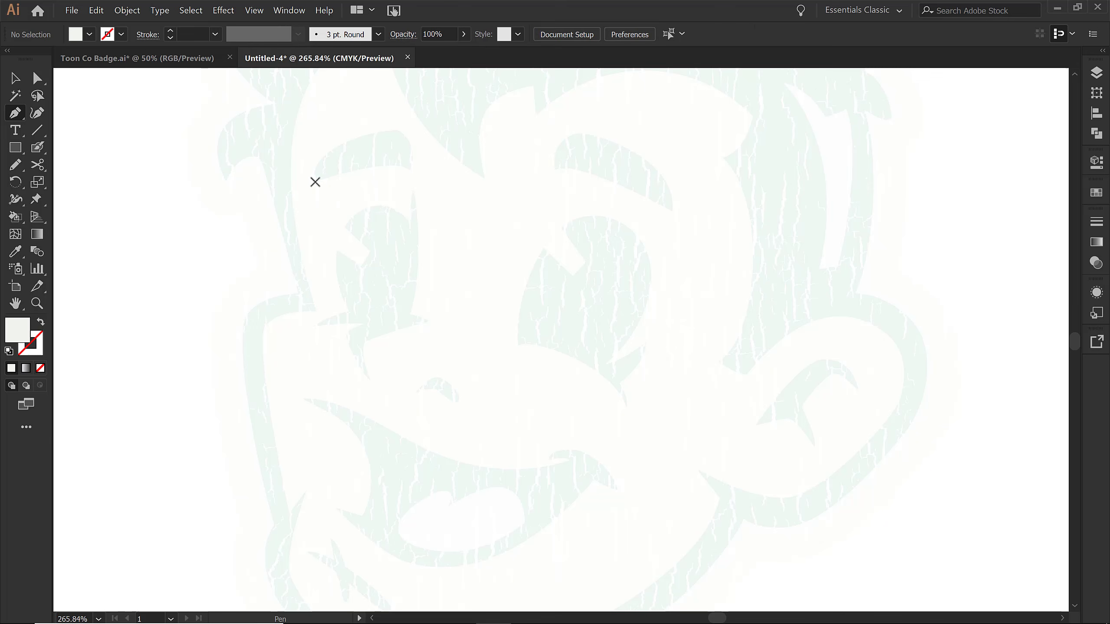
left_click(409, 167)
left_click(400, 131)
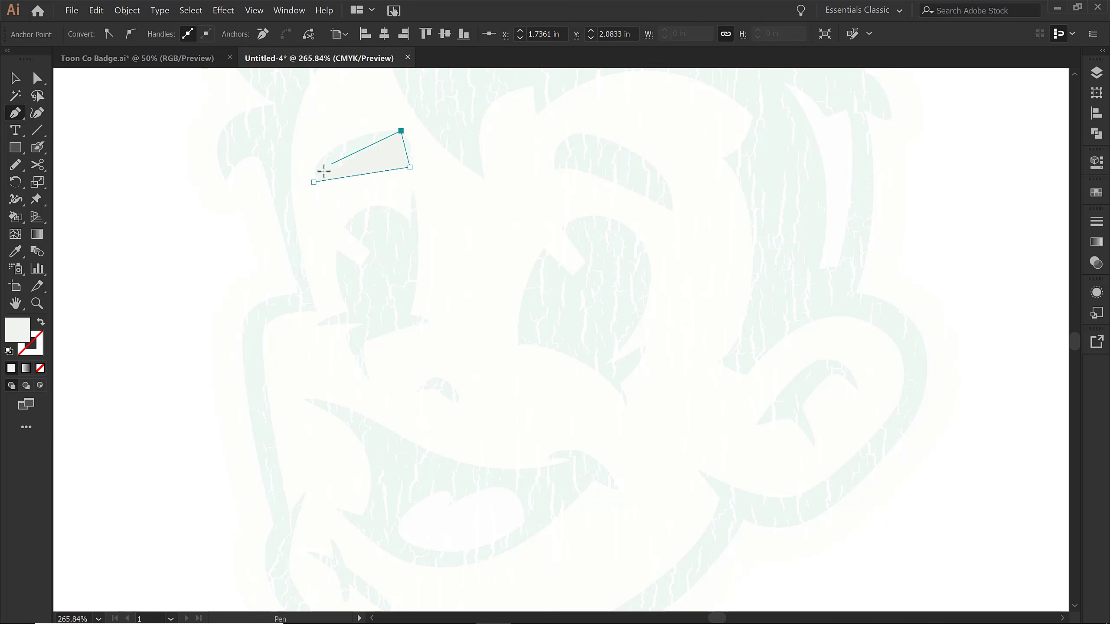
left_click(314, 182)
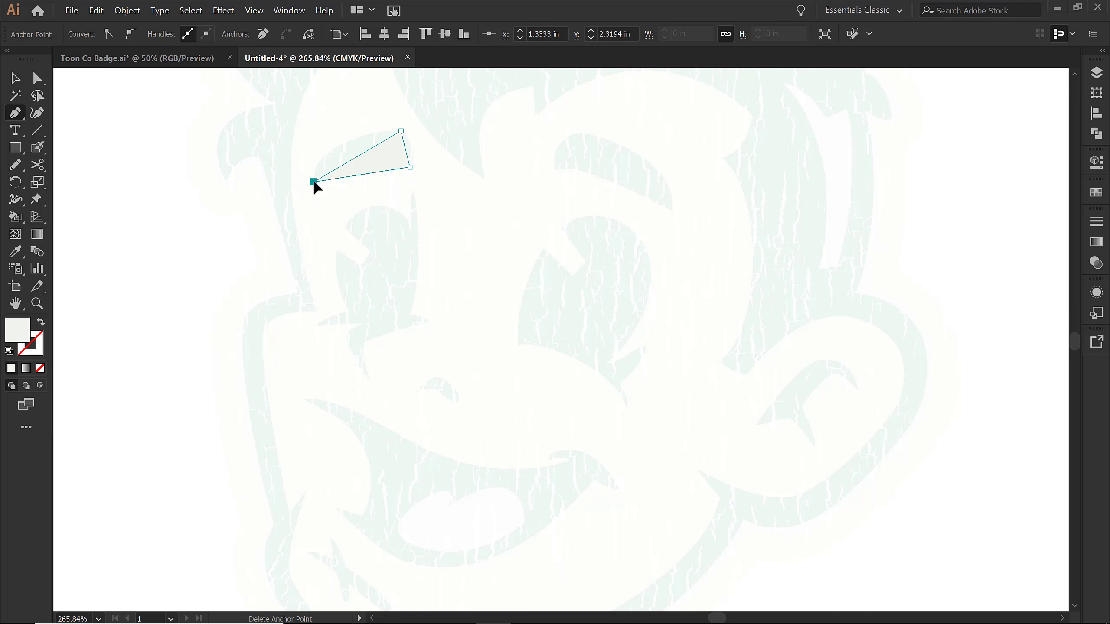
Step: Fill the left eyebrow with the teal swatch and round its upper inner point so the top edge follows the sketch
key("v")
left_click(76, 34)
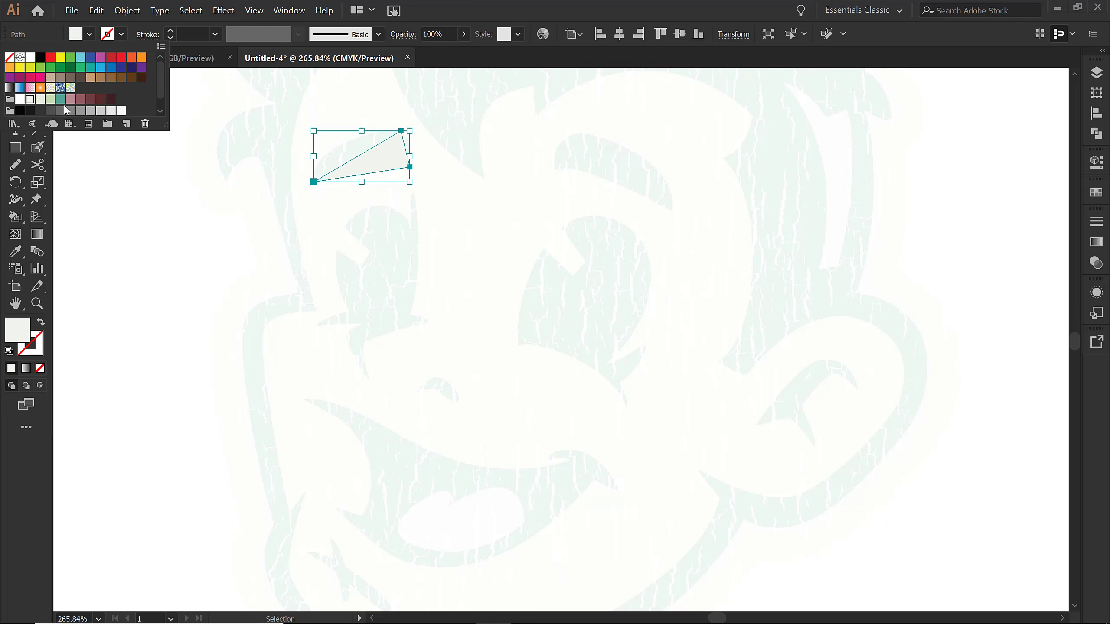
left_click(61, 100)
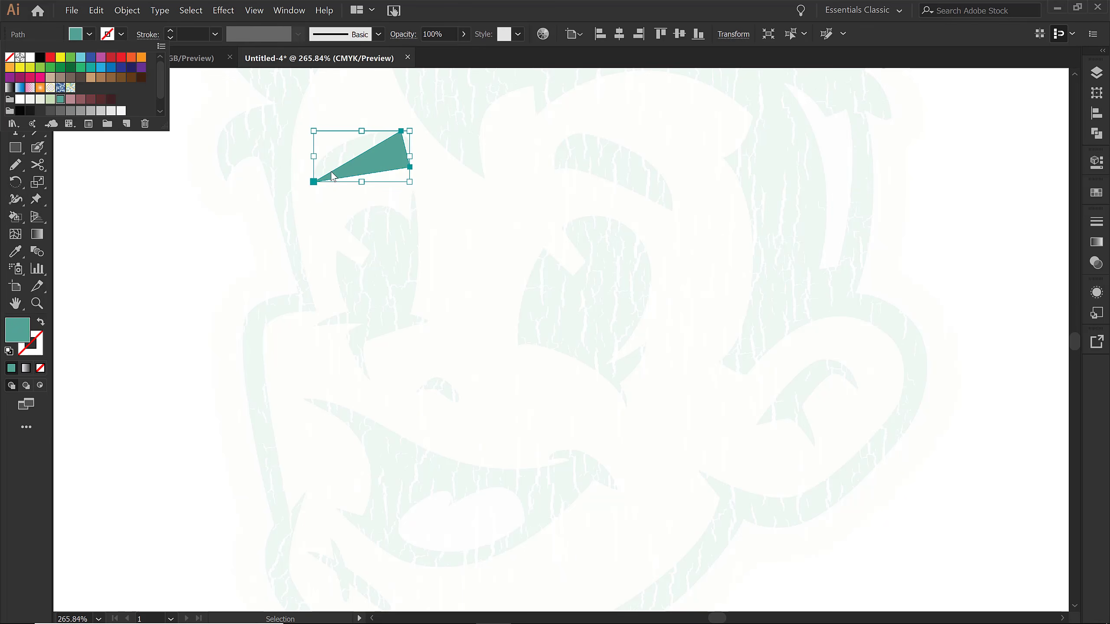
key("a")
left_click_drag(401, 131, 313, 137)
key("a")
Step: Trace the right eyebrow as a closed three-point shape and curve its inner end and top edge to match the sketch
key("p")
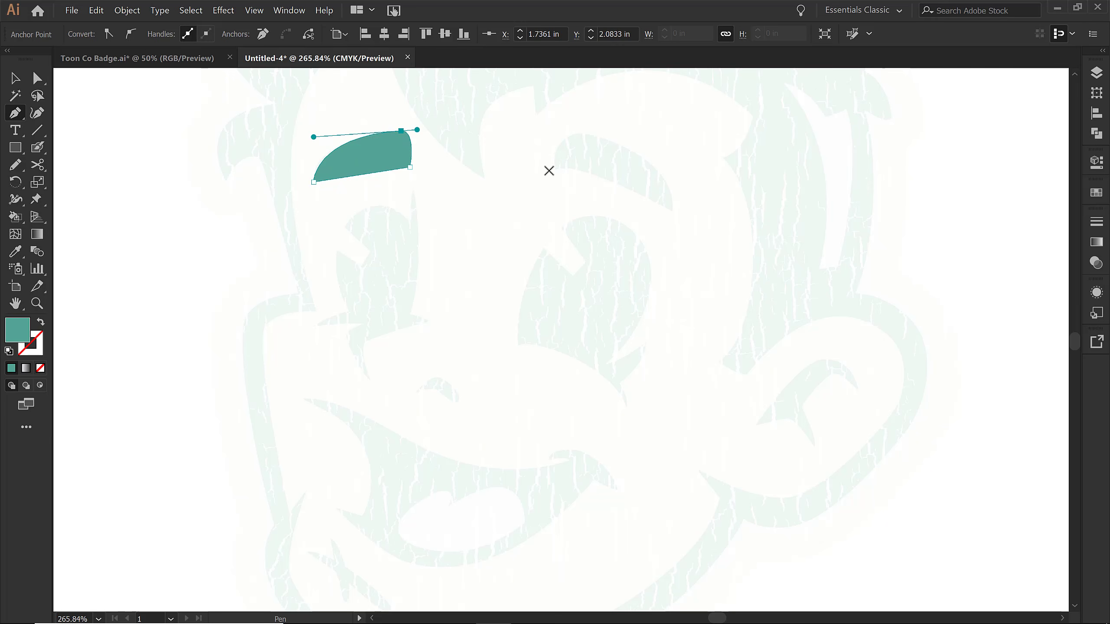
left_click_drag(555, 170, 562, 140)
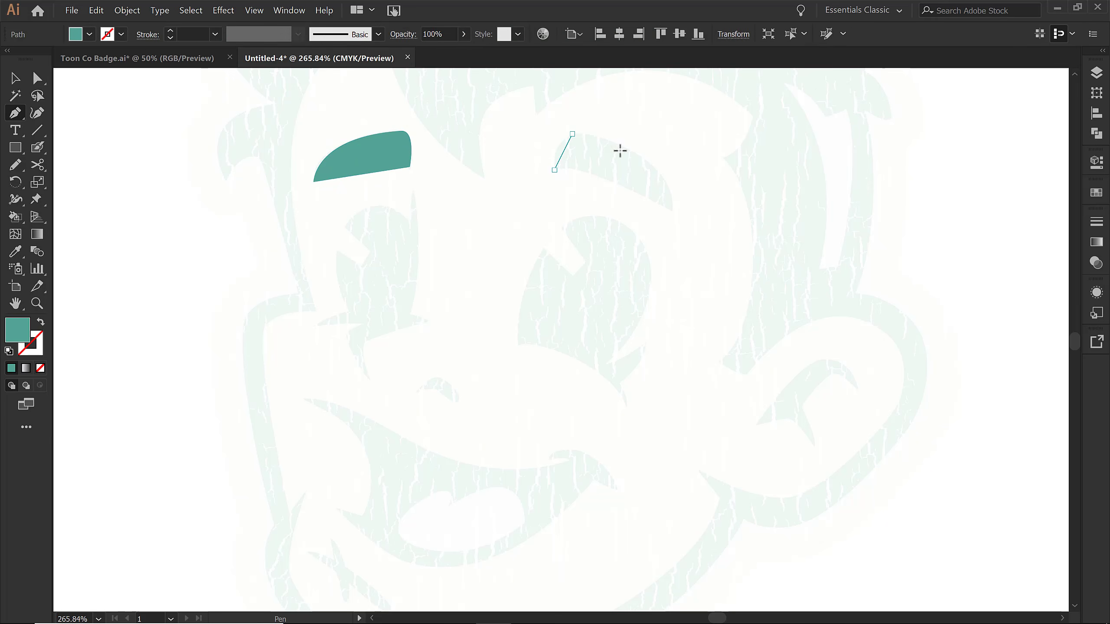
left_click(674, 209)
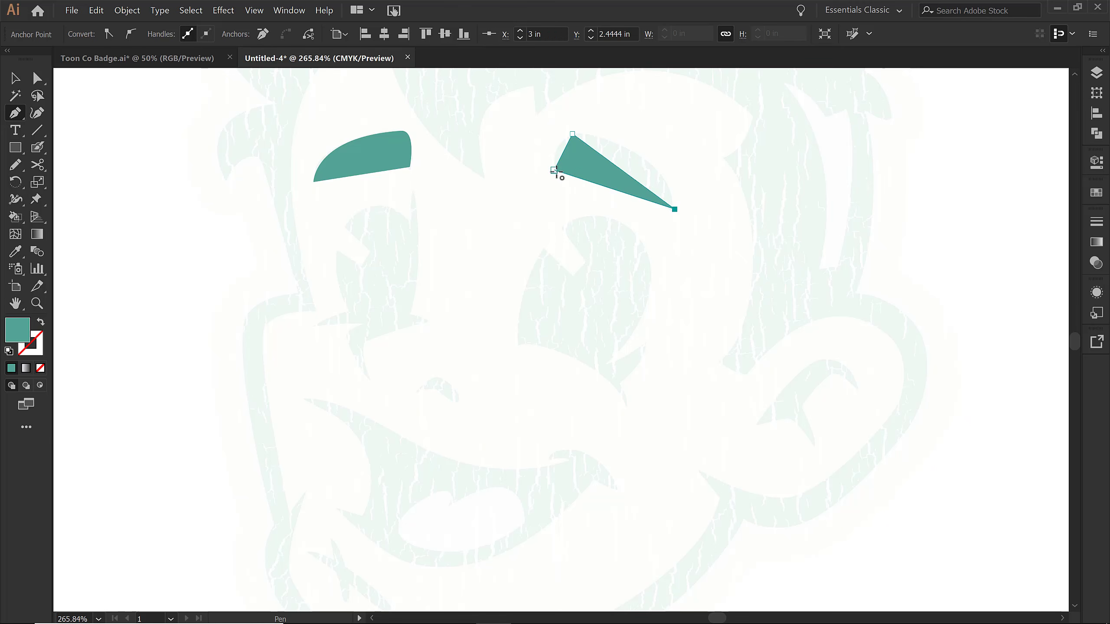
left_click(554, 170)
left_click_drag(572, 133, 599, 127)
left_click_drag(674, 210, 665, 239)
left_click(665, 240)
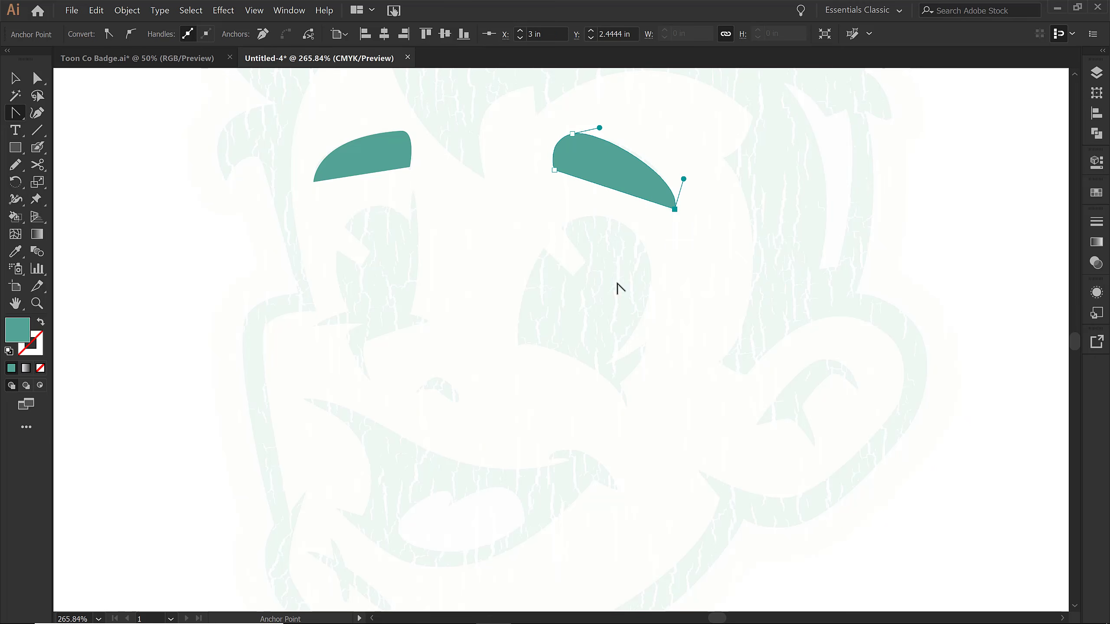
Step: Start the left eye path at the tall inner lash, tracing down its inner side and around the lower lash spikes
key("p")
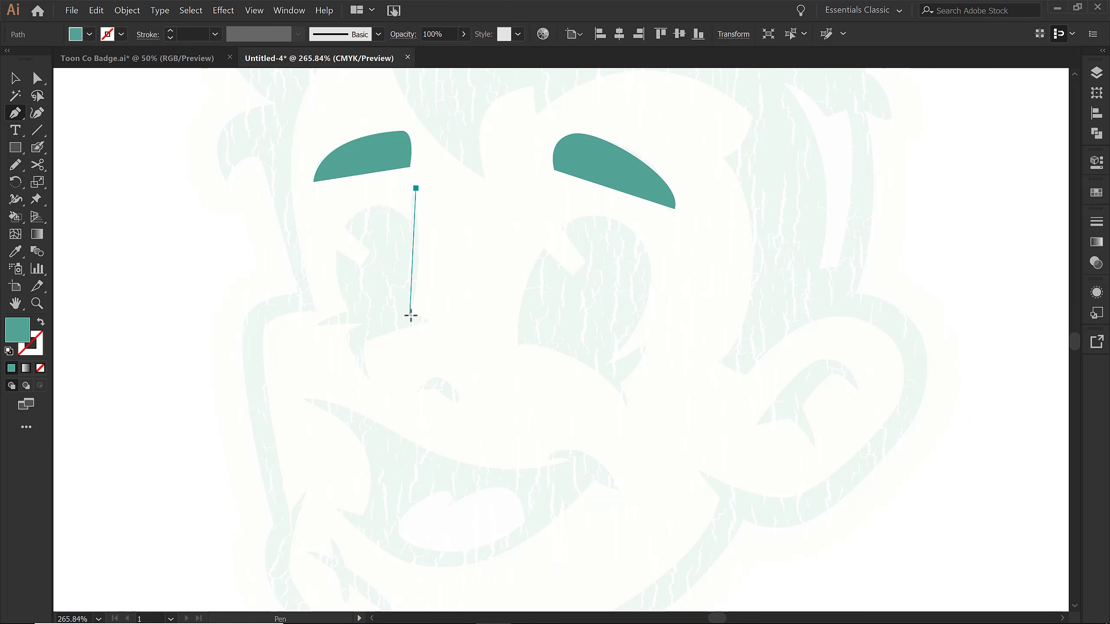
left_click(410, 314)
left_click(428, 321)
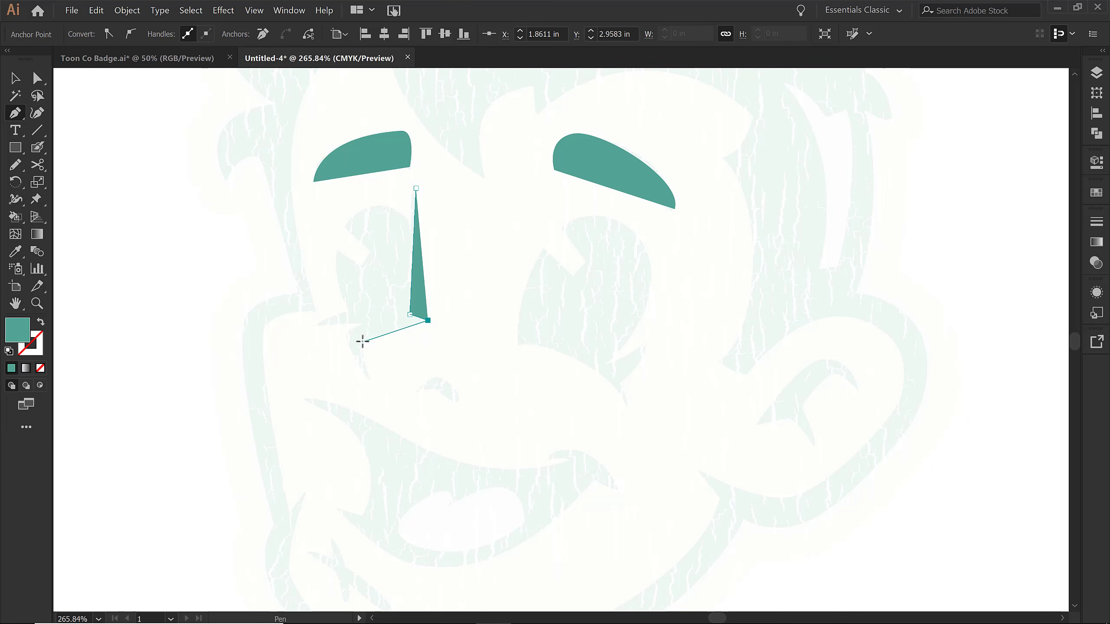
left_click(362, 342)
left_click(367, 377)
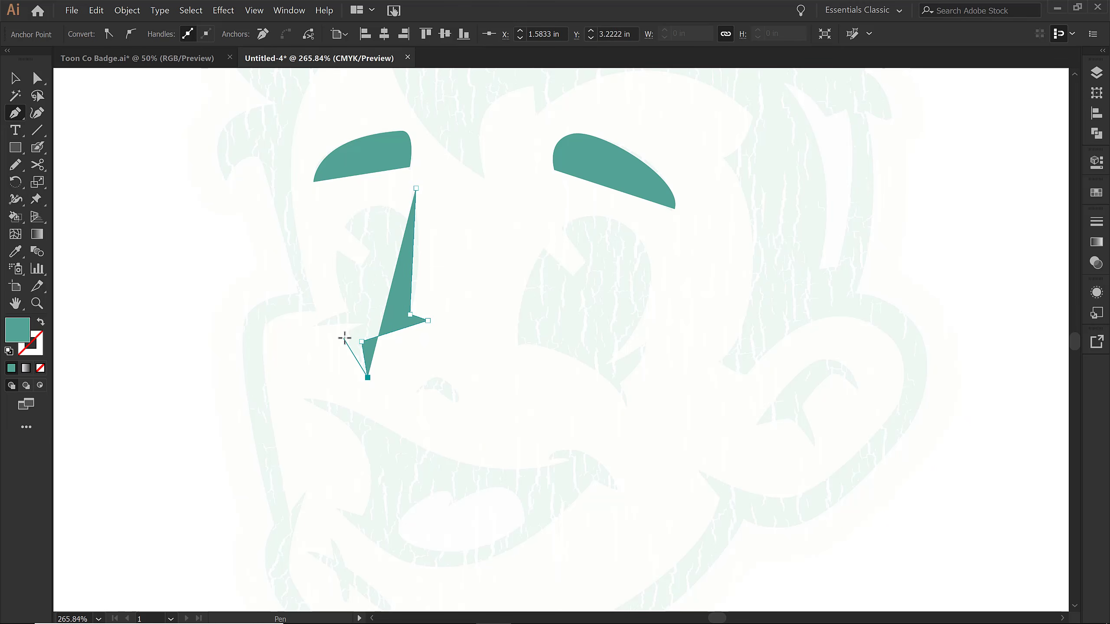
left_click(344, 332)
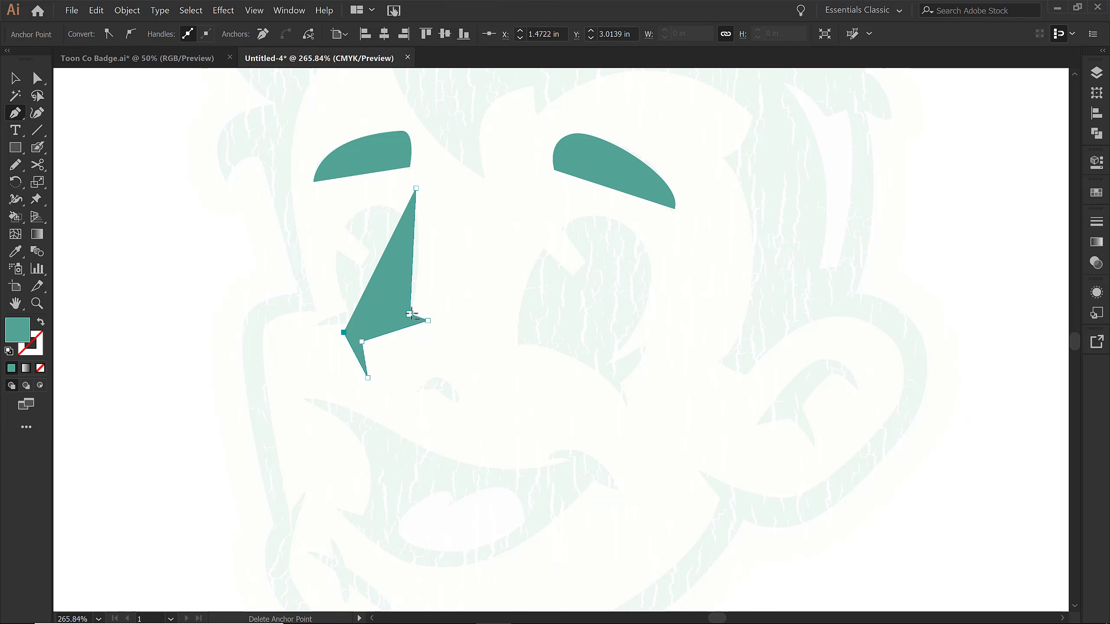
left_click(377, 320)
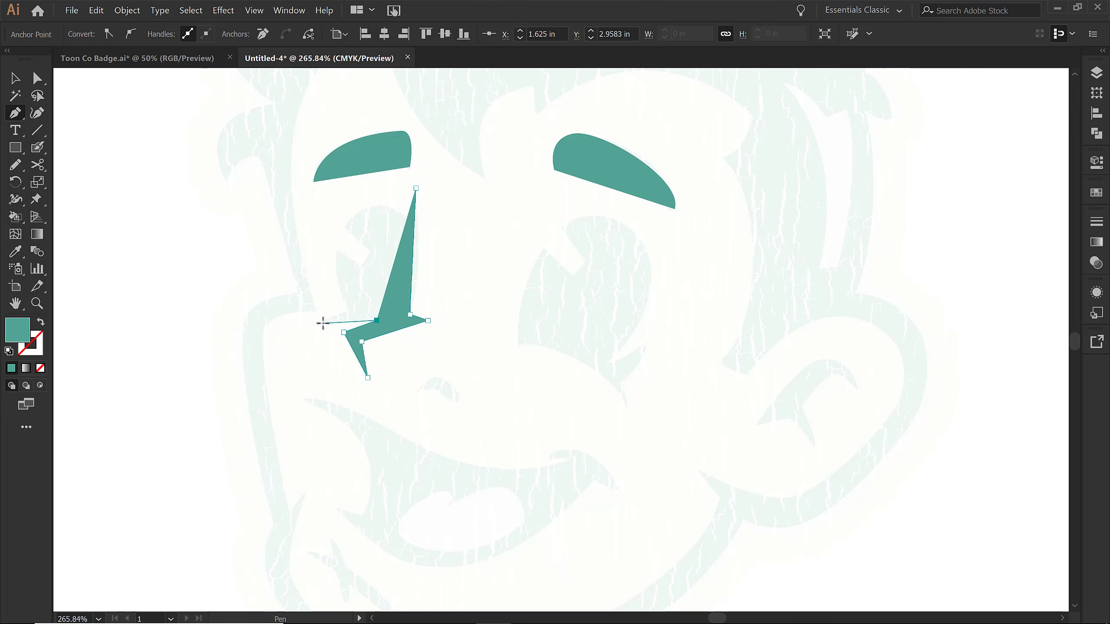
left_click(322, 323)
left_click(349, 311)
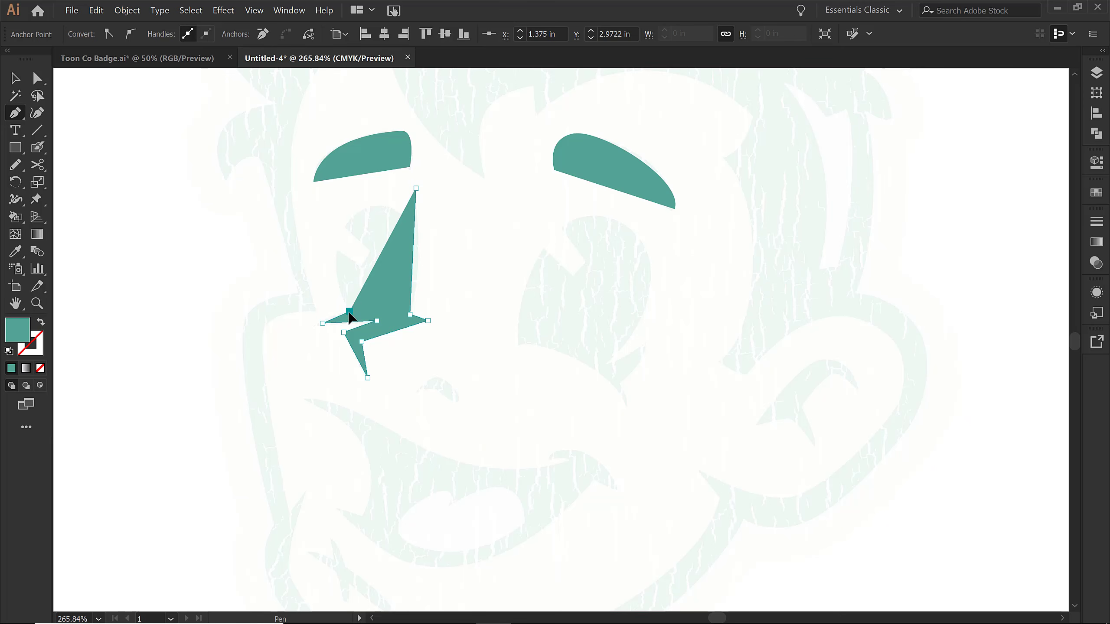
Step: Swap the eye path's fill and stroke, then continue it up over the eye and close it at the inner lash tip
key("shift+x")
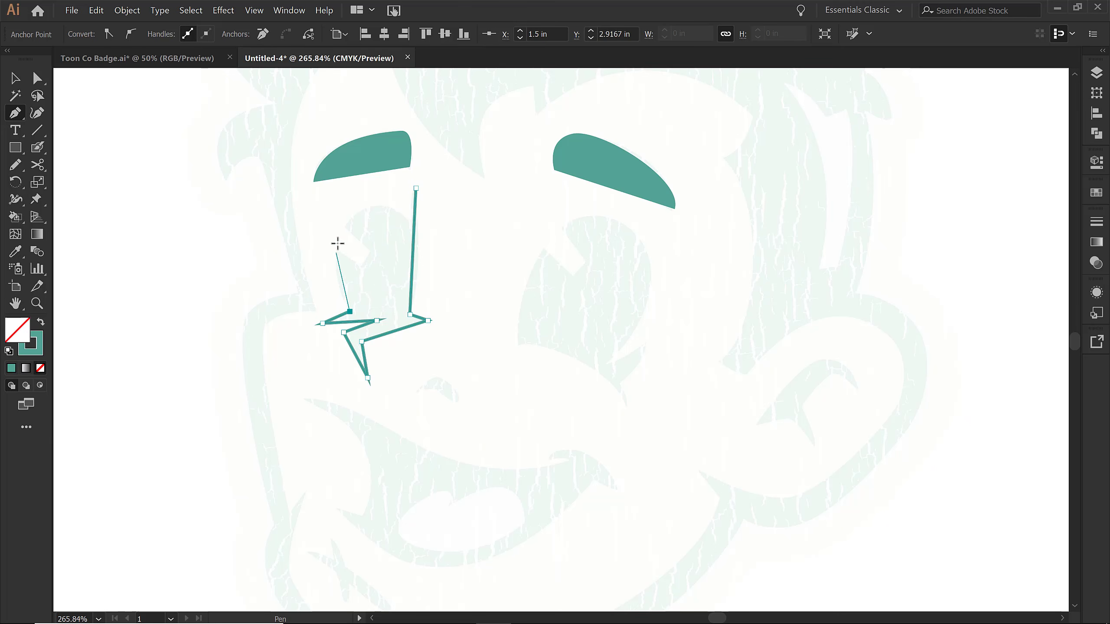
left_click(360, 211)
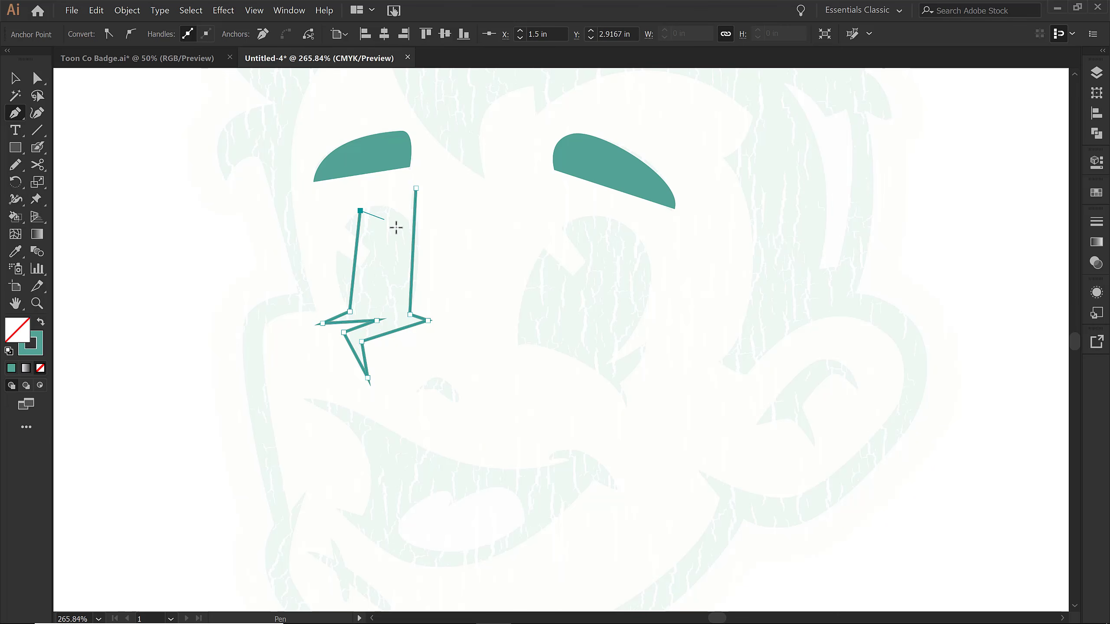
left_click(411, 232)
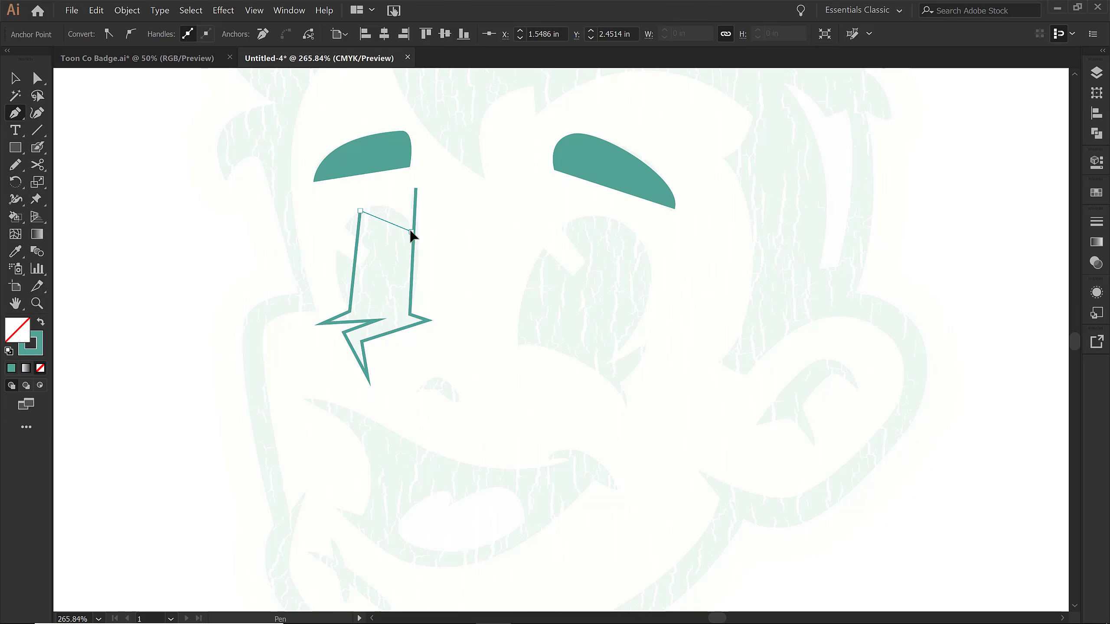
left_click(415, 188, "ctrl")
key("shift+c")
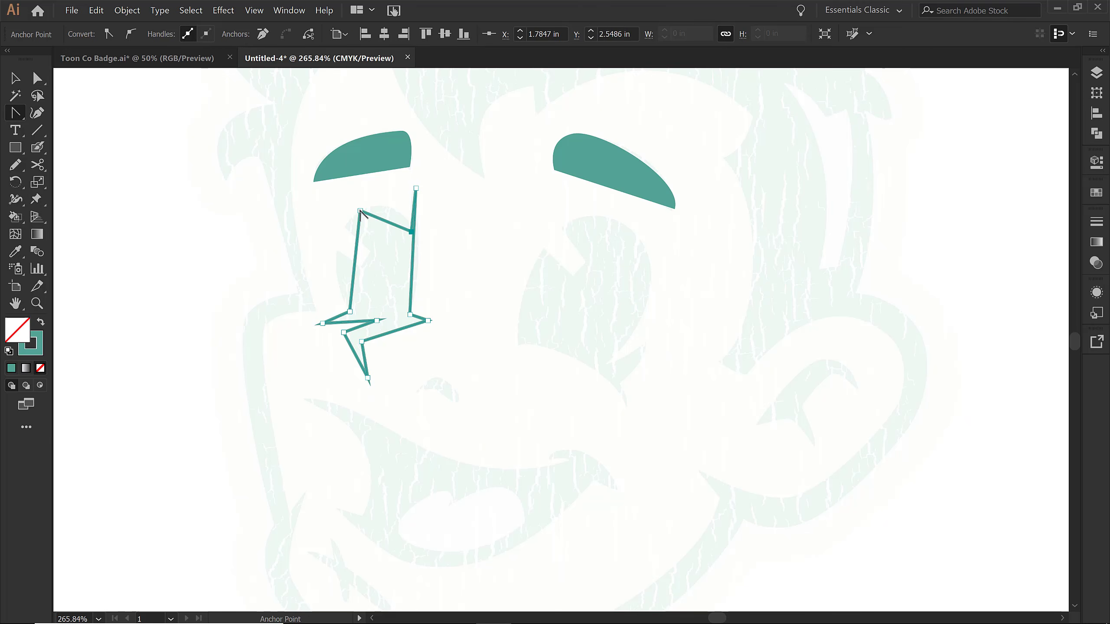
Step: Curve the top, outer side and inner side of the left eye path to follow the sketch
left_click_drag(360, 211, 387, 190)
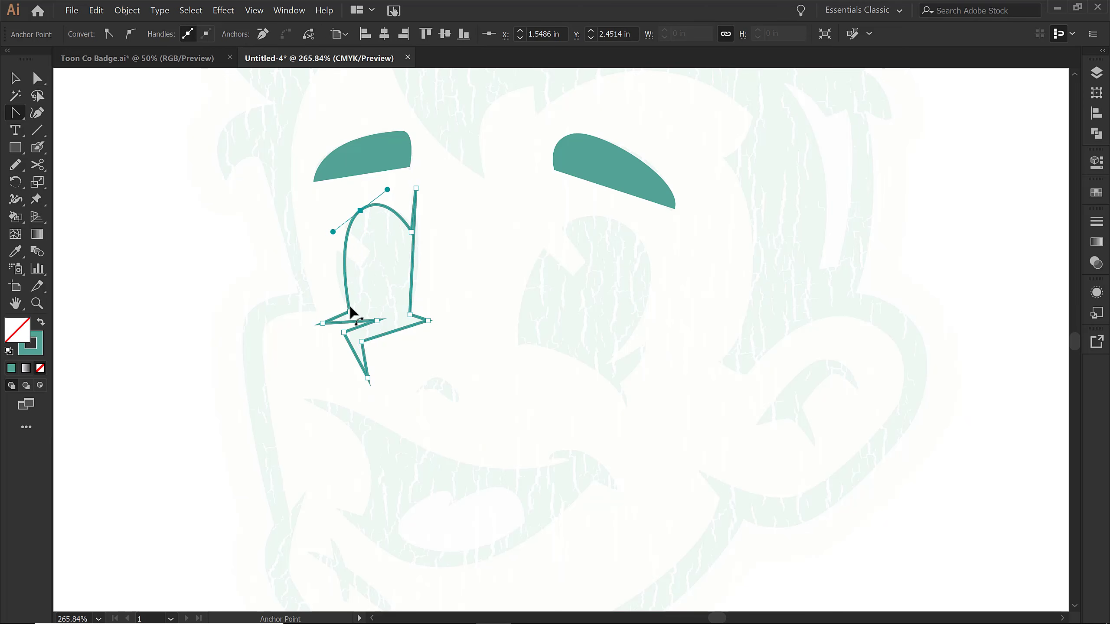
left_click_drag(350, 309, 335, 283)
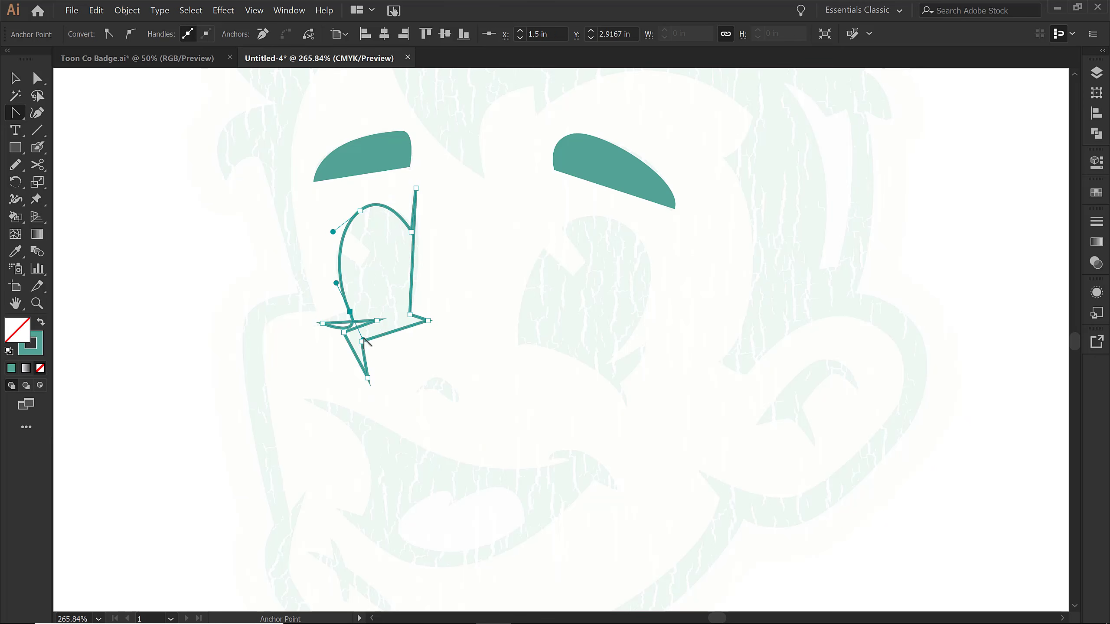
left_click(364, 341)
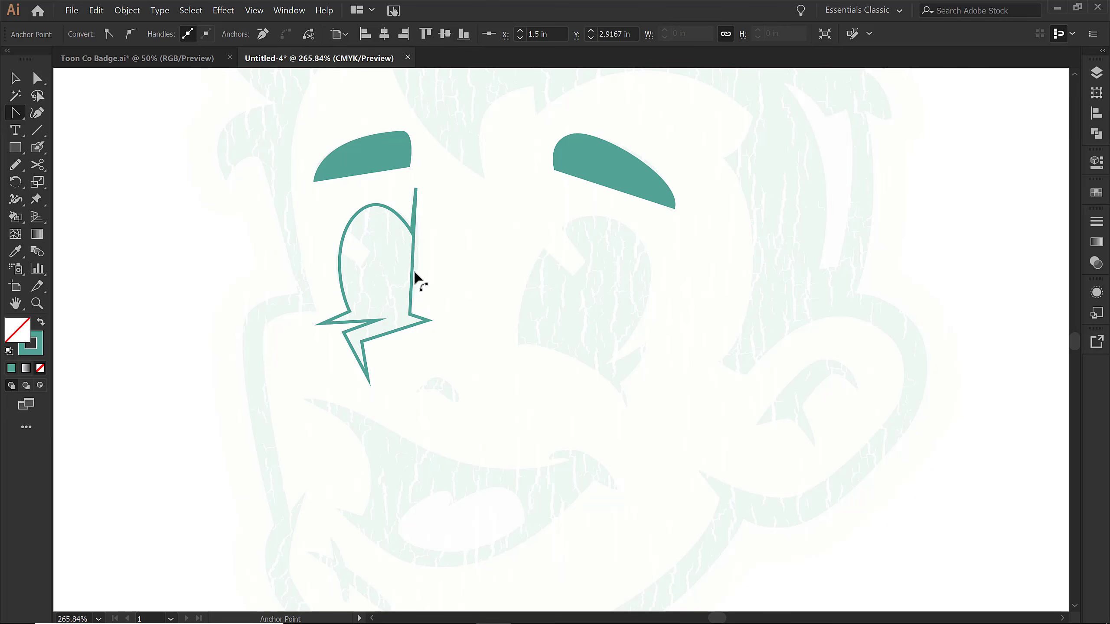
left_click_drag(414, 274, 421, 280)
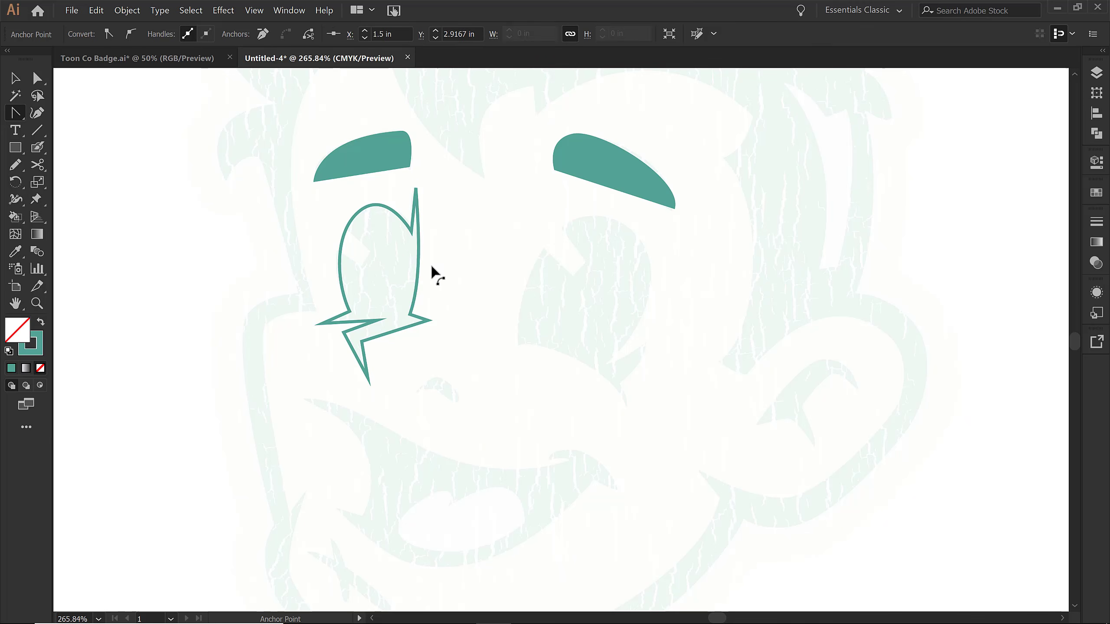
Step: Bend the straight segments of the left eye's lower lash spikes into curves that match the sketch
key("z")
left_click_drag(372, 252, 481, 421)
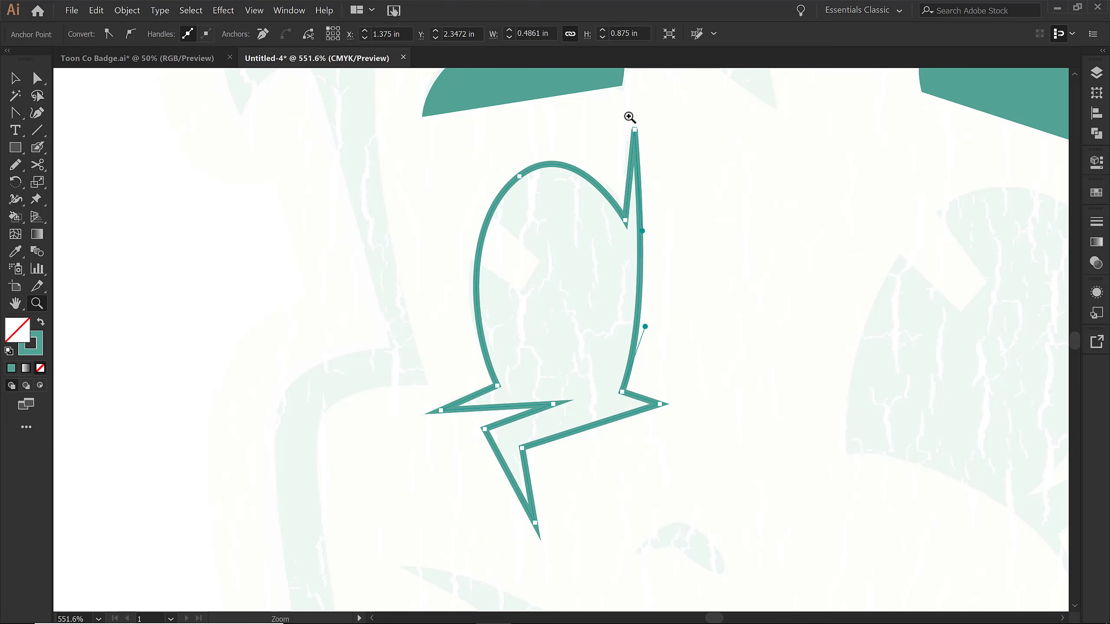
key("shift+c")
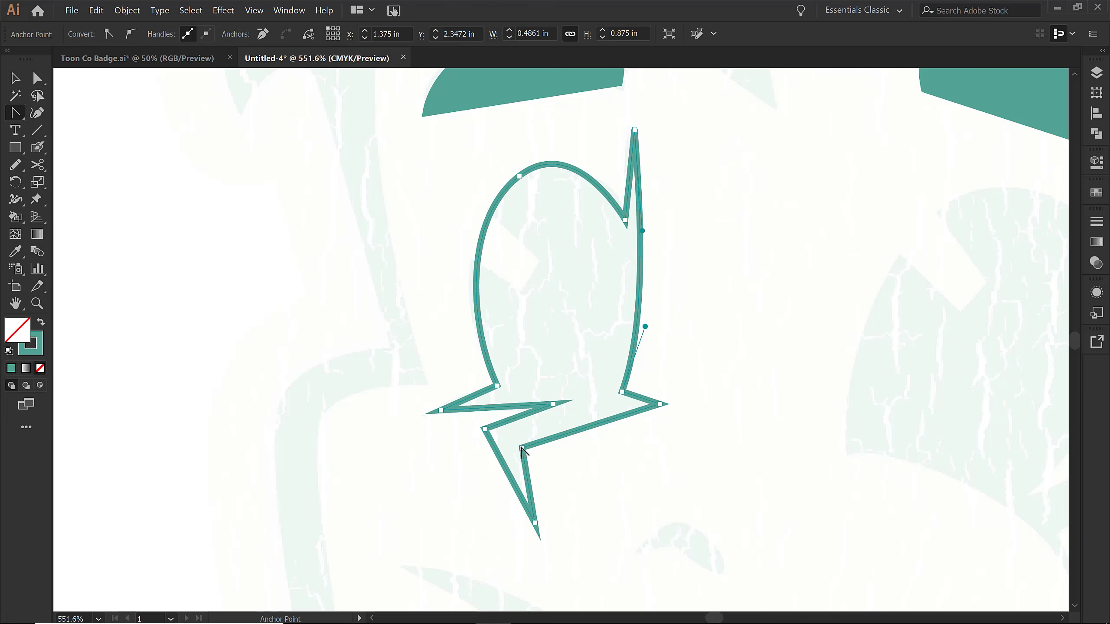
mouse_move(522, 450)
left_mouse_down()
mouse_move(511, 461)
mouse_move(492, 415)
left_mouse_up()
left_click(484, 429)
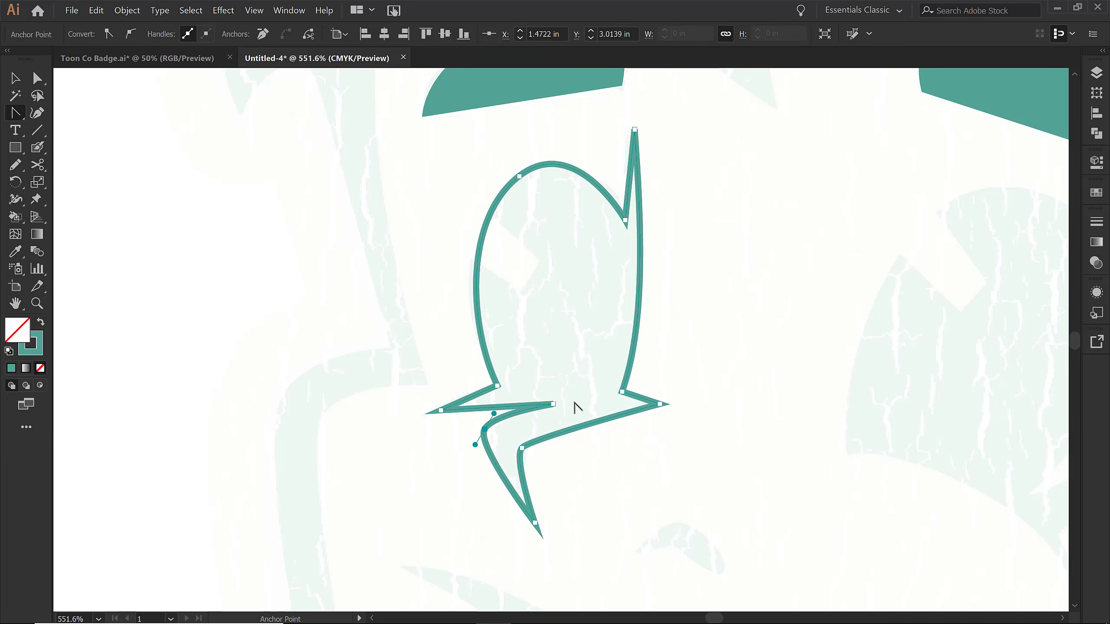
left_click_drag(502, 411, 476, 395)
Step: Draw a closed four-sided highlight shape over the left eye's outer edge, following the notch in the sketch
key("p")
left_click(462, 251)
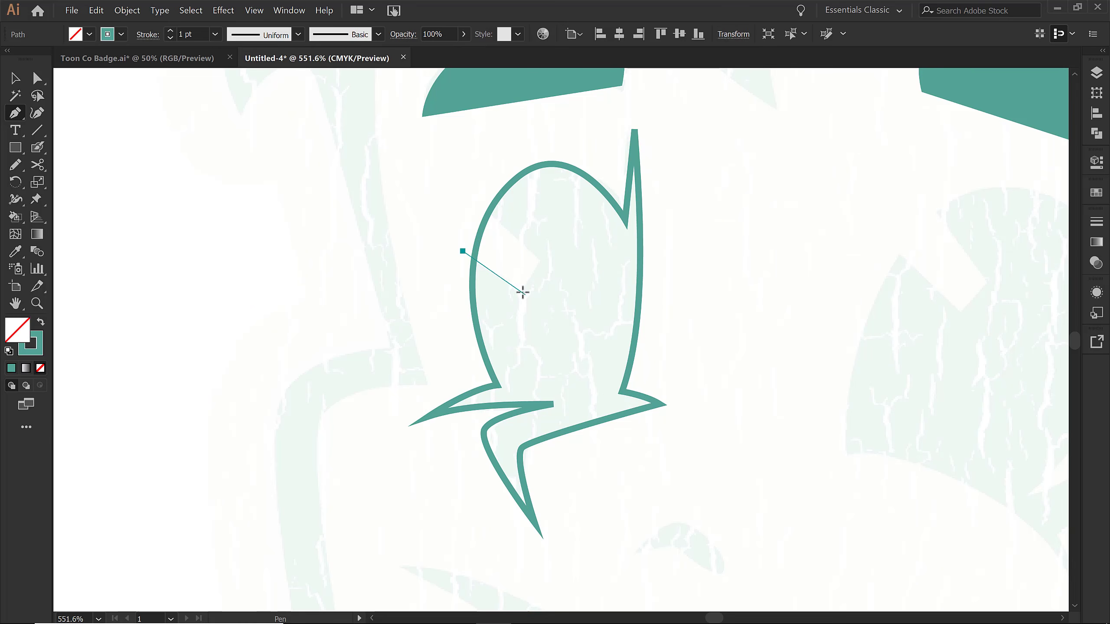
left_click(526, 295)
left_click(544, 257)
left_click(476, 200)
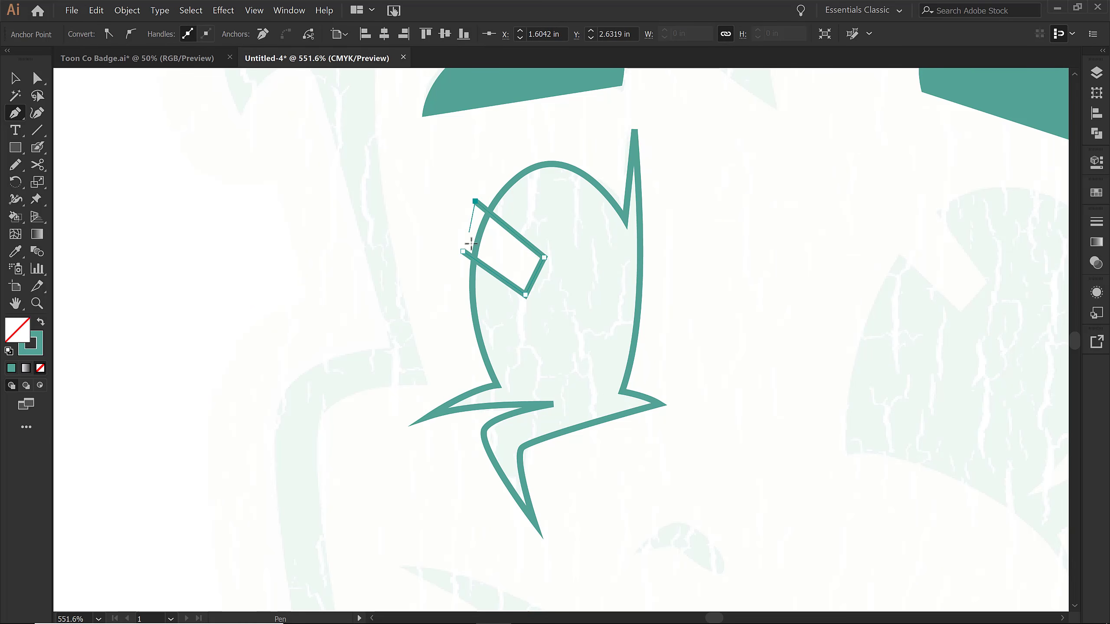
left_click(462, 251)
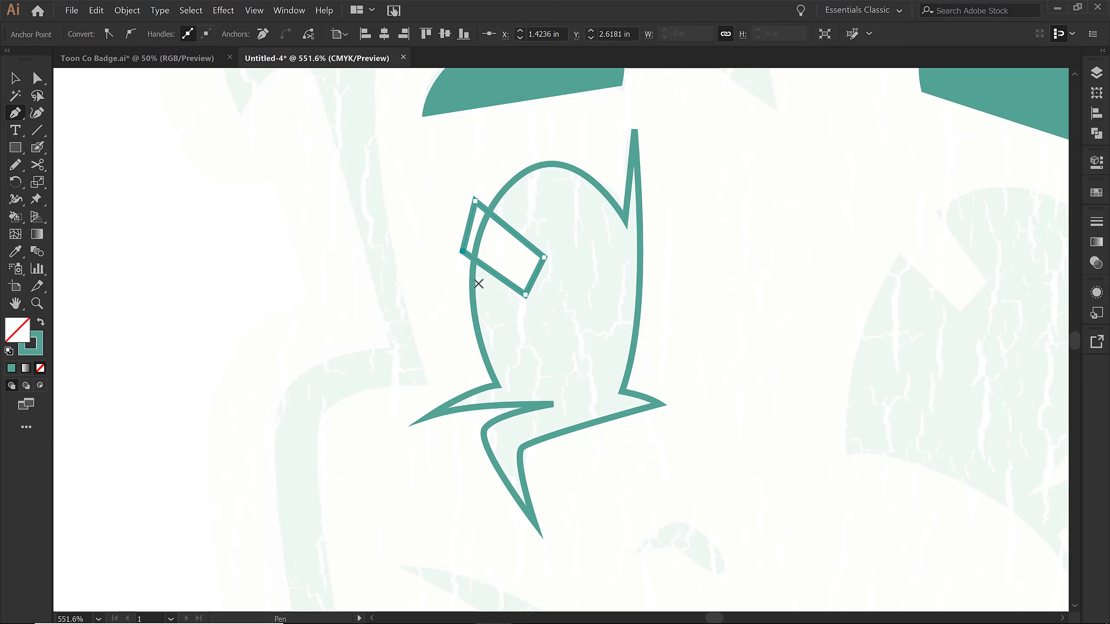
Step: Swap fill and stroke on the left eye and its highlight shape, and cut the highlight out with Minus Front
key("v")
left_click(477, 321, "shift")
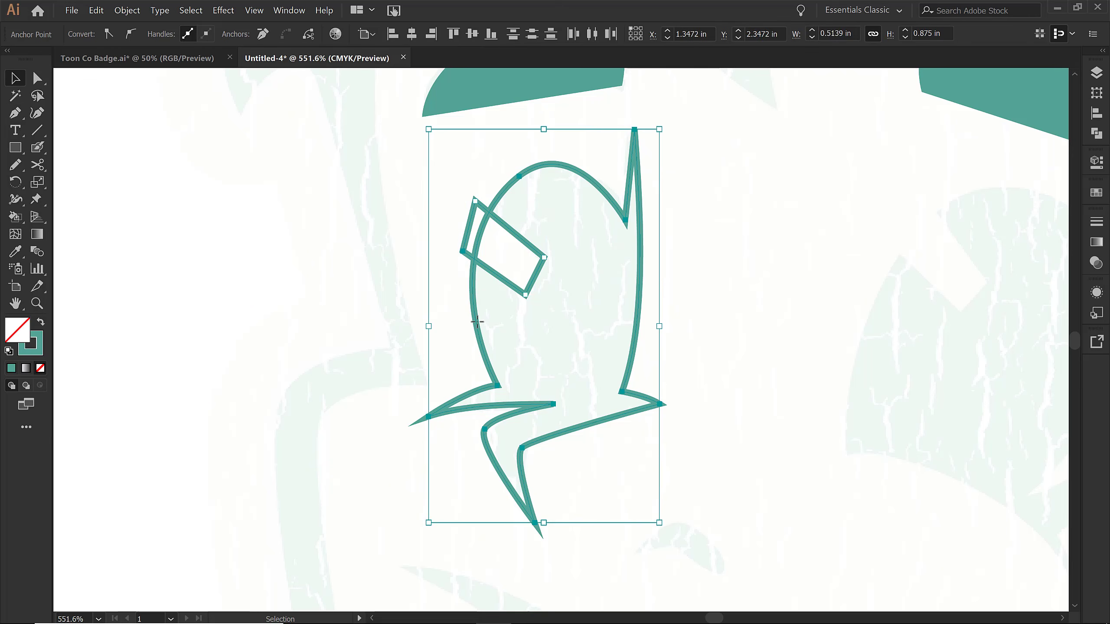
key("shift+x")
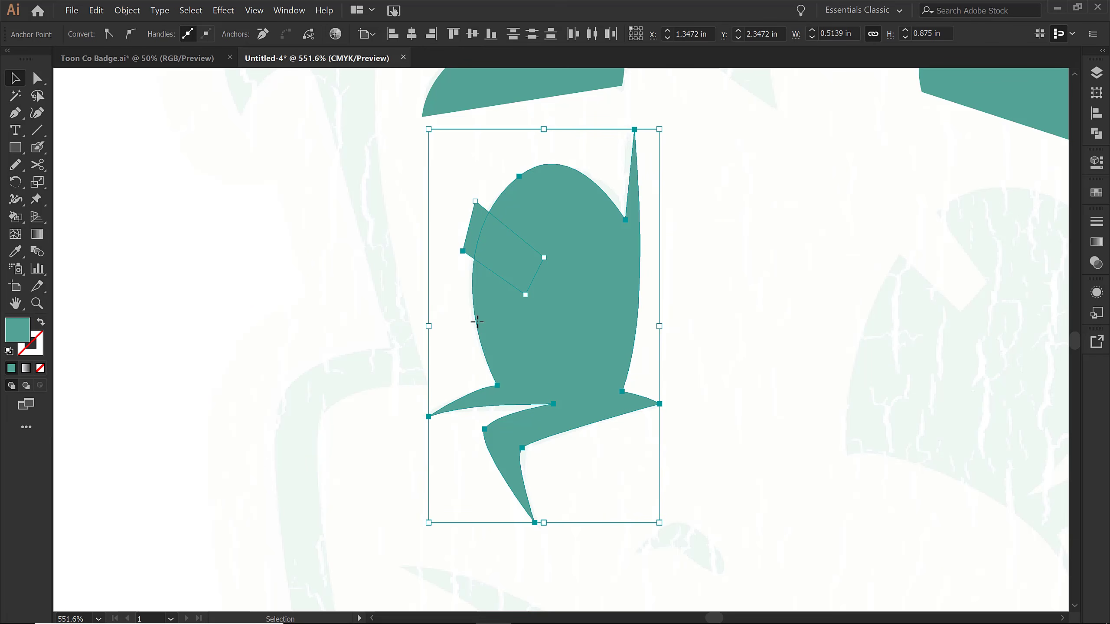
left_click(1097, 140)
left_click(956, 105)
left_click(799, 284)
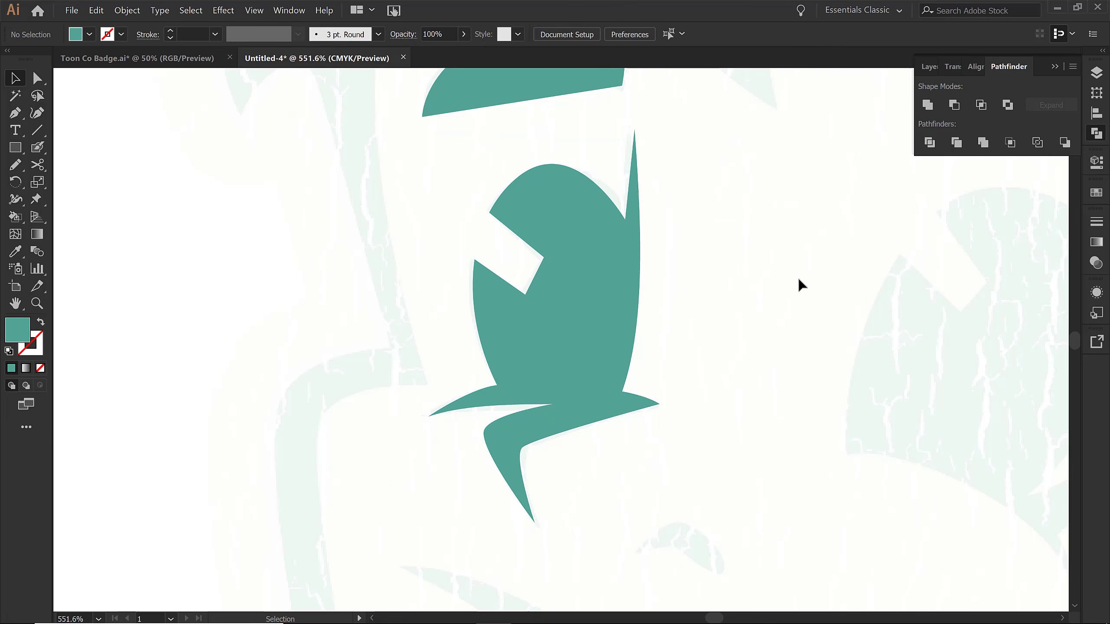
Step: Draw the right eye's lower lid as a closed three-point shape and curve both long edges along the sketch
left_click_drag(903, 369, 581, 348)
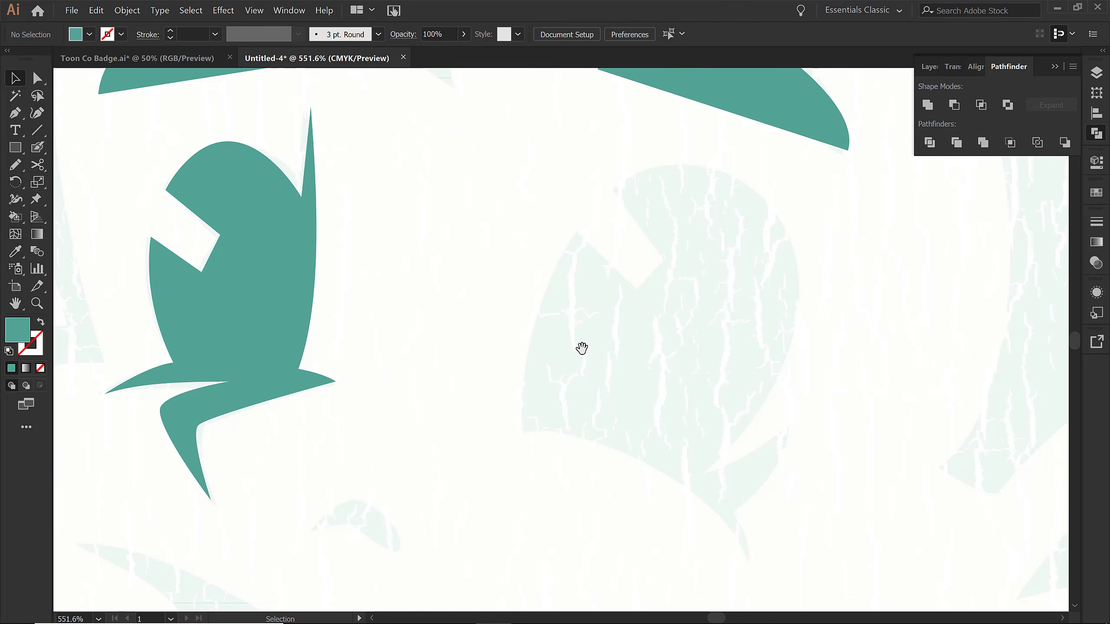
key("p")
left_click(523, 431)
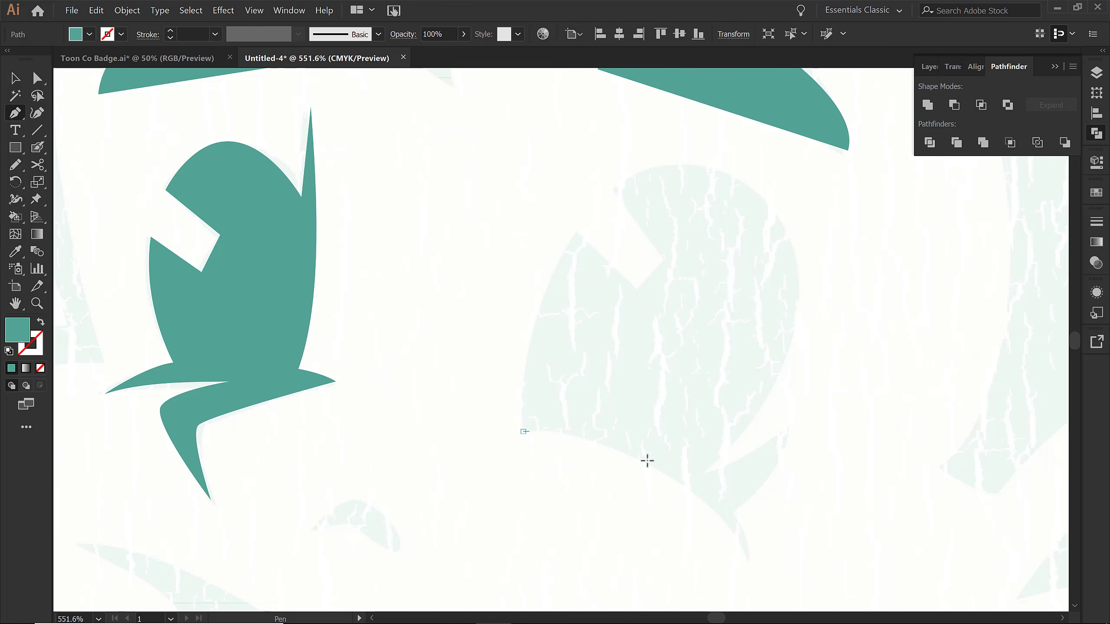
left_click(753, 561)
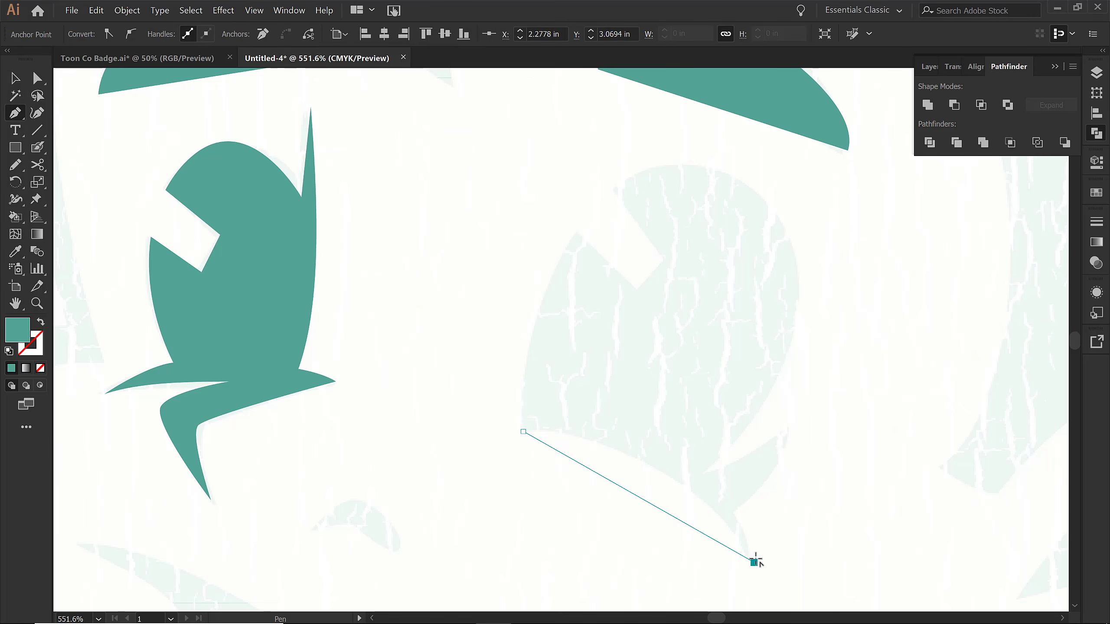
left_click(523, 401)
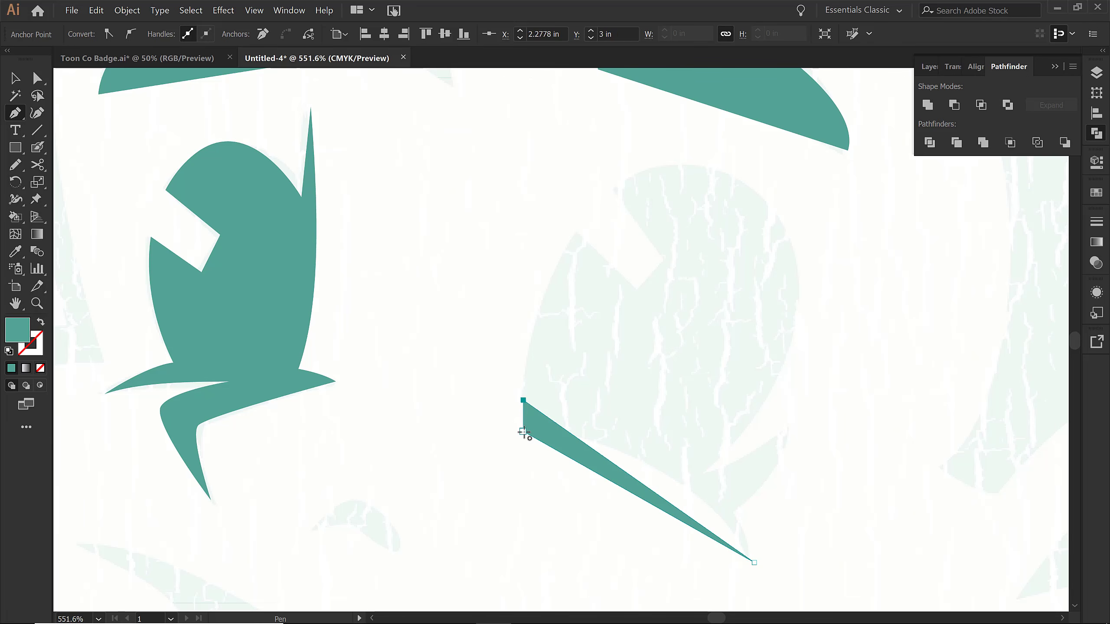
key("shift+c")
left_click_drag(629, 477, 672, 443)
left_click_drag(638, 496, 662, 466)
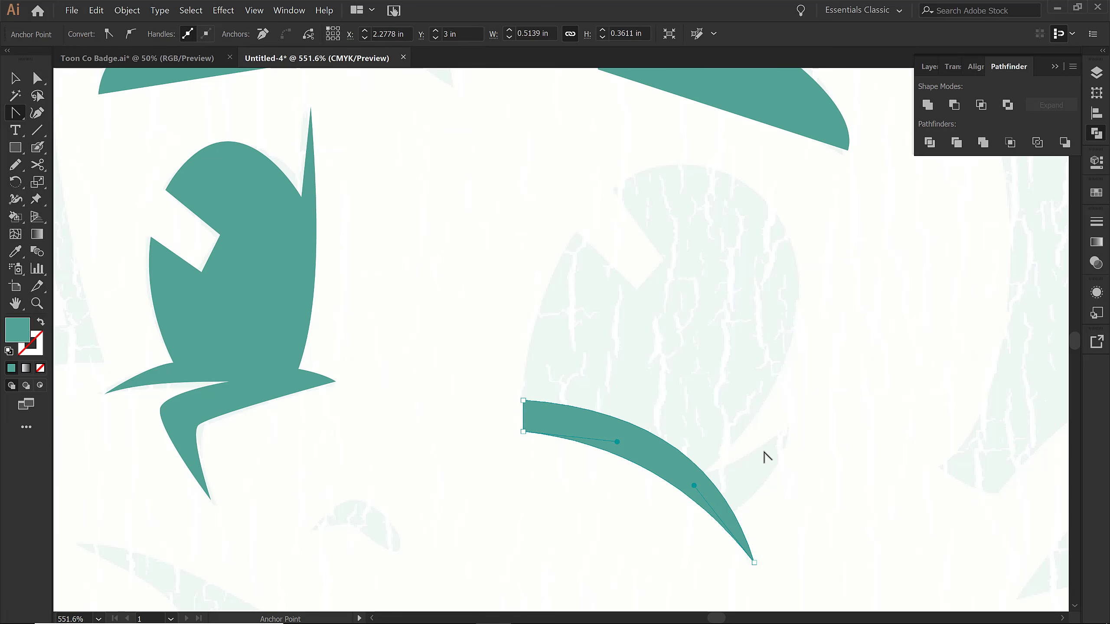
Step: Add a closed triangular lash at the outer end of the right lower lid and curve its two outer edges
key("p")
left_click(684, 475)
left_click(792, 425)
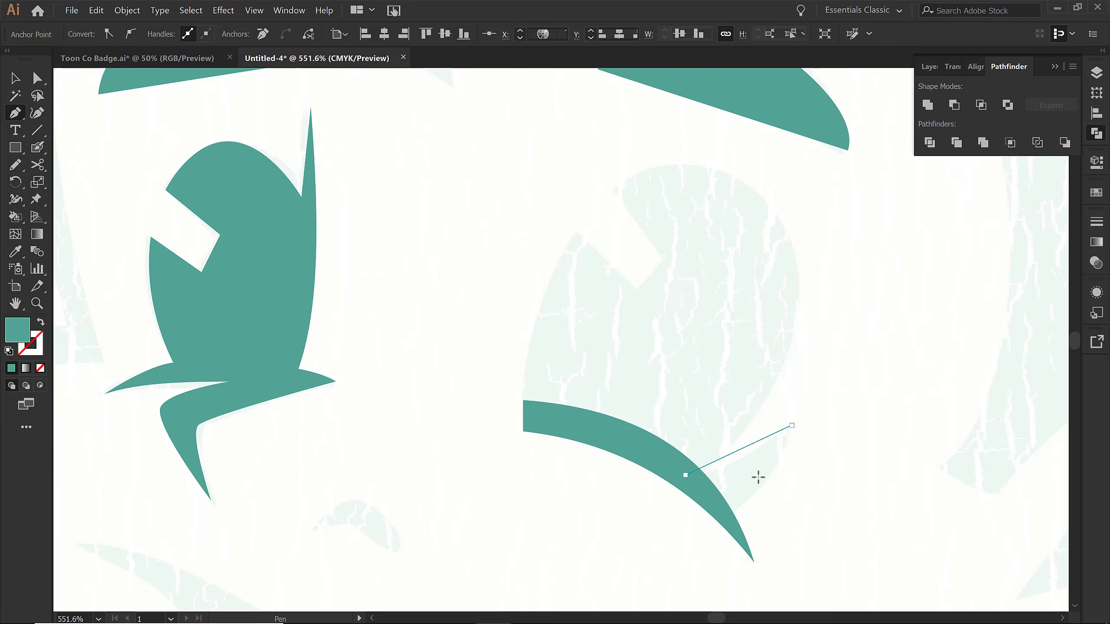
left_click(729, 518)
left_click(685, 475)
key("shift+c")
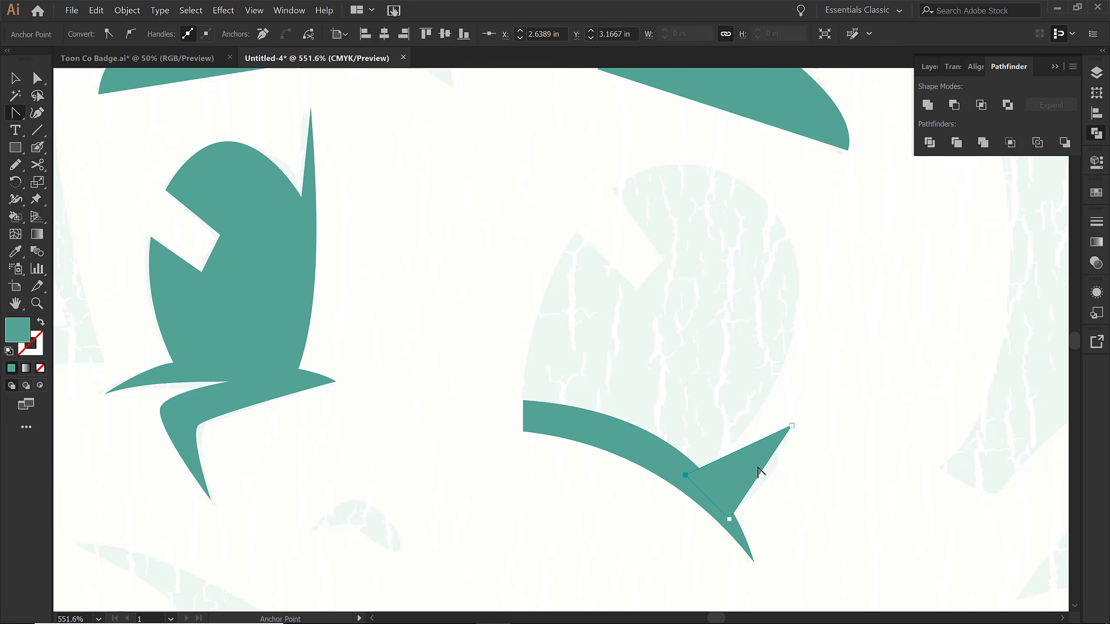
left_click_drag(738, 452, 760, 489)
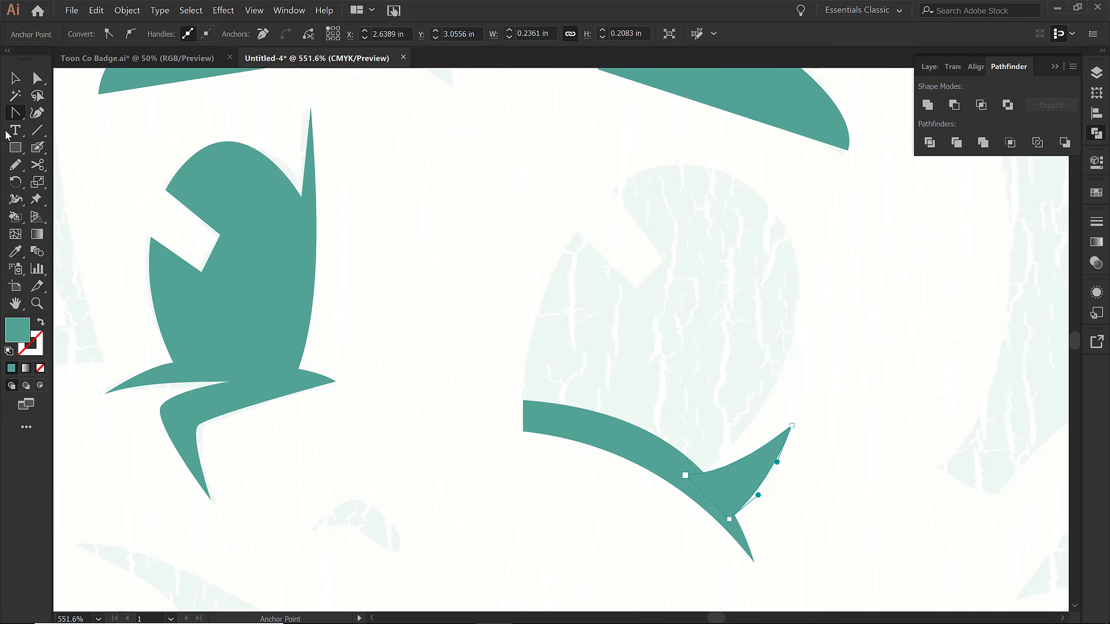
Step: Draw a tall ellipse over the right eye and rotate it clockwise to match the sketch's tilt
left_click_drag(15, 148, 74, 180)
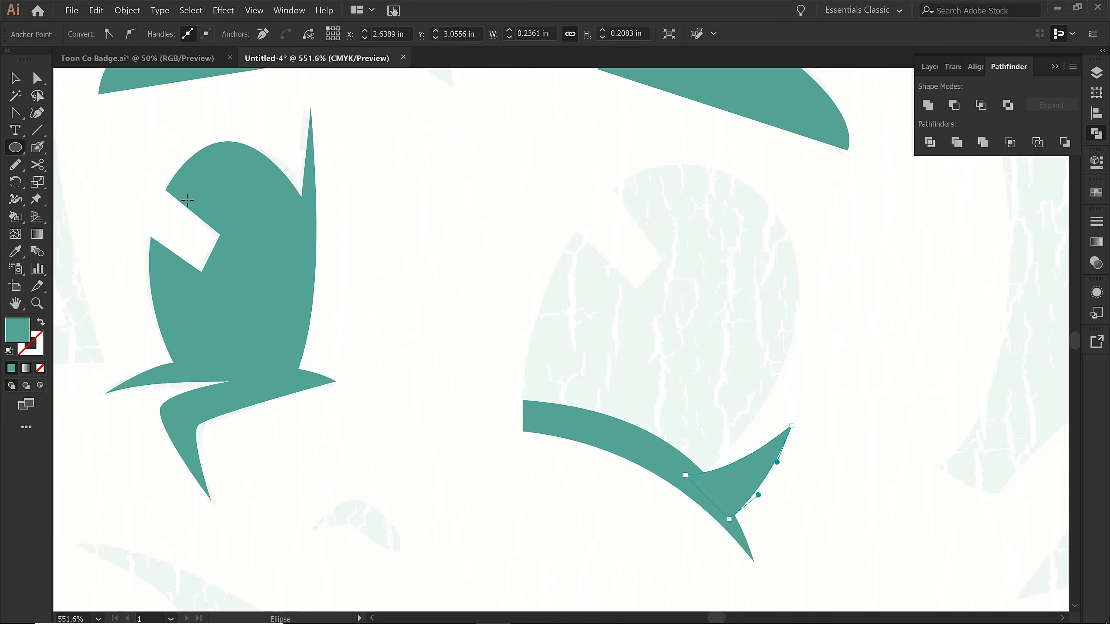
left_click_drag(558, 140, 773, 494)
key("v")
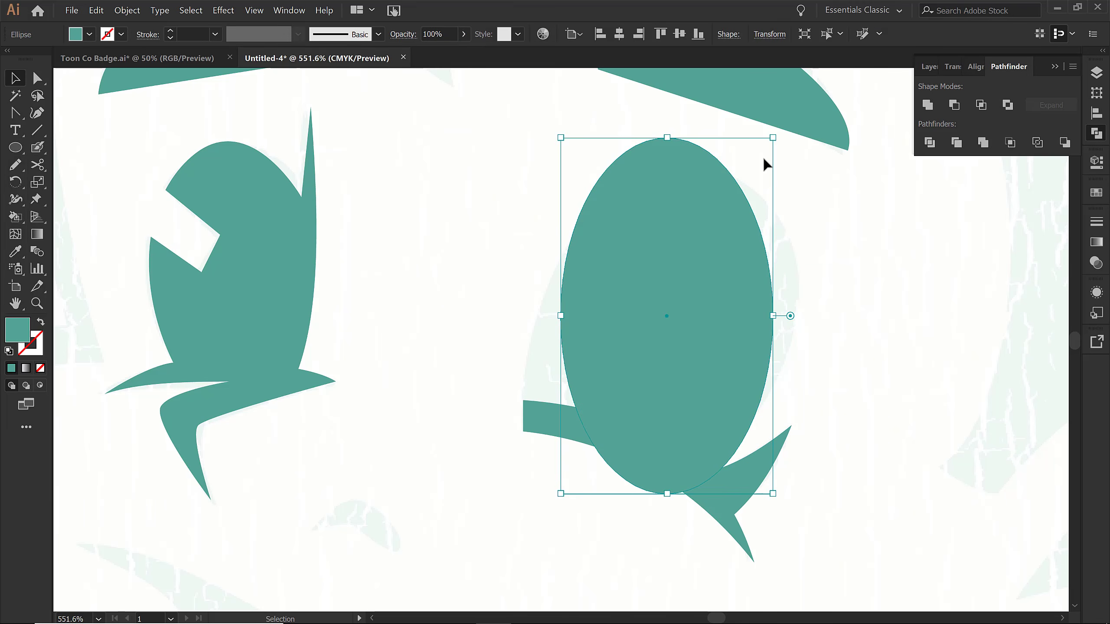
left_click_drag(780, 137, 837, 245)
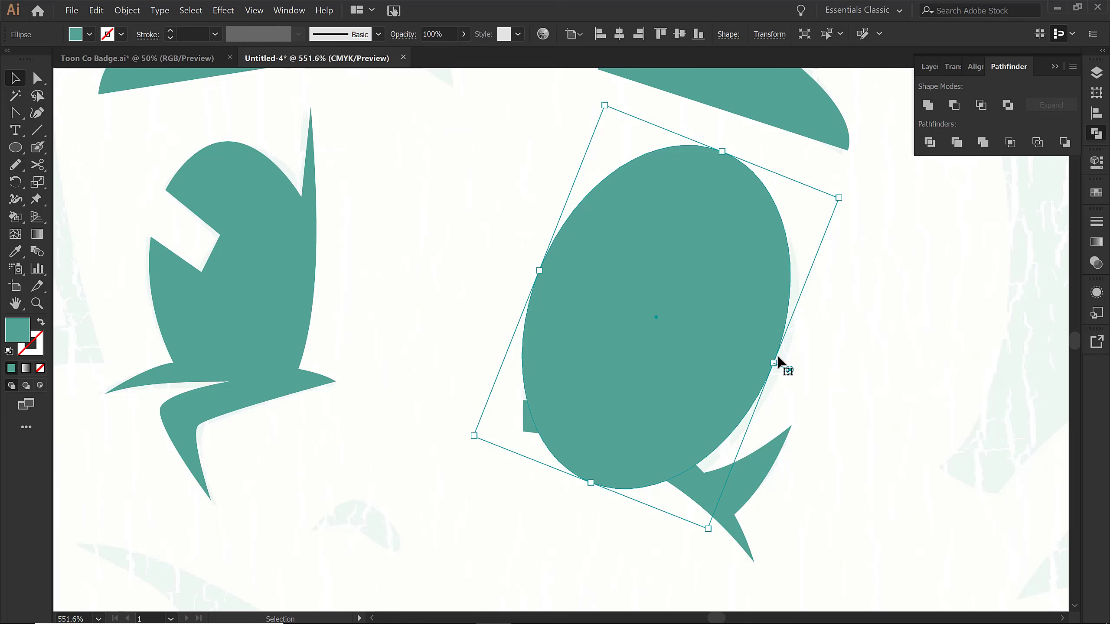
Step: Use Shape Builder to remove the part of the ellipse below the right lower lid and the lid's protruding inner end
left_click(736, 528)
left_click(645, 336, "shift")
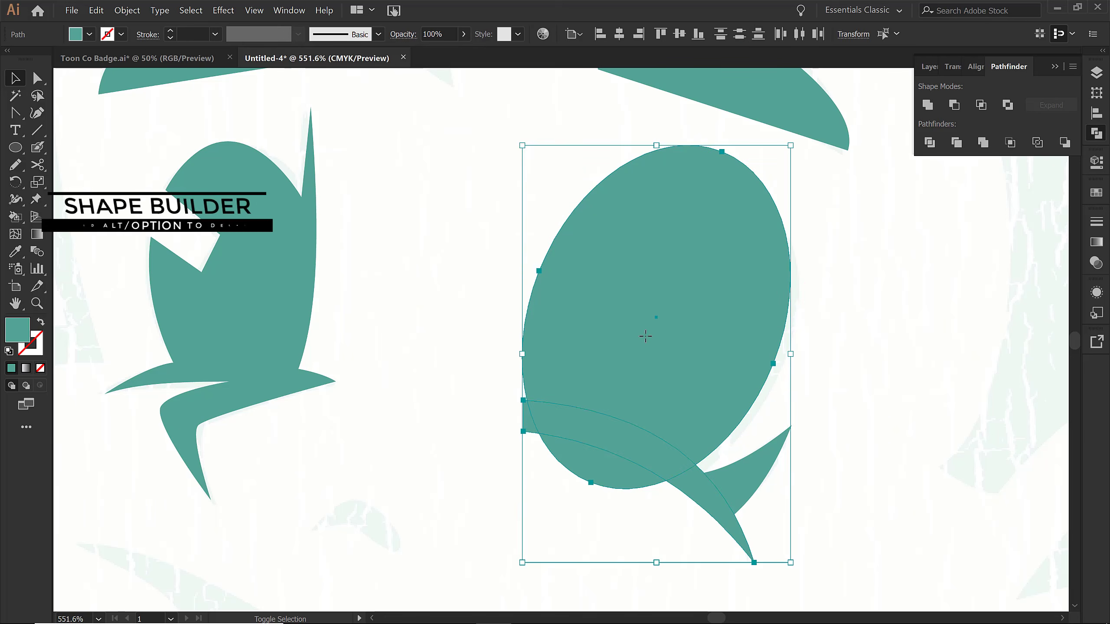
key("shift+m")
left_click(607, 466, "alt")
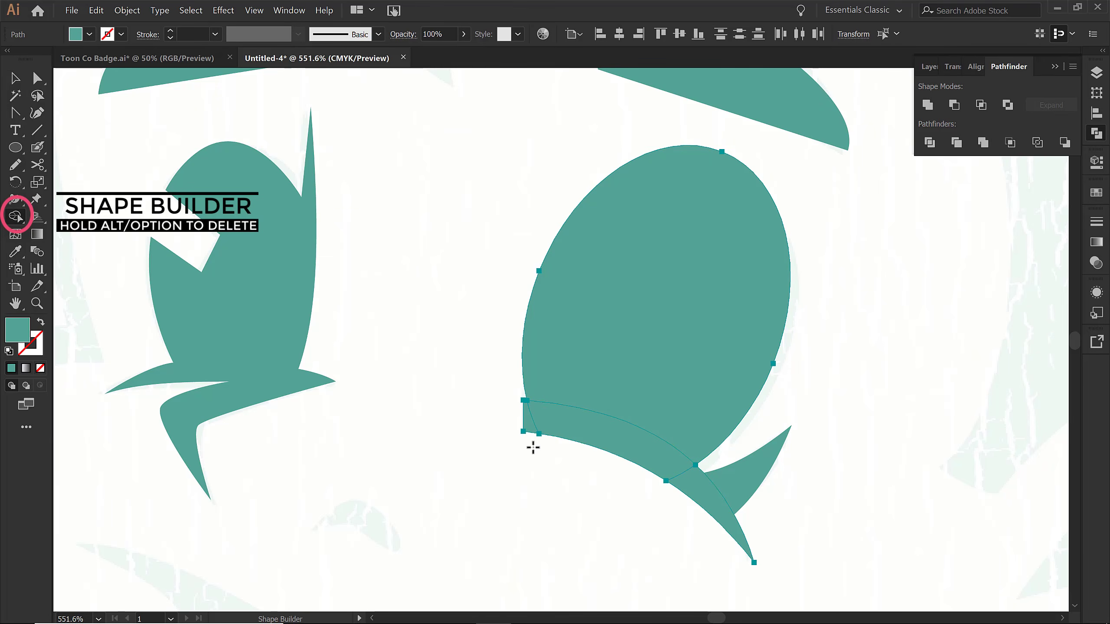
left_click(525, 426, "alt")
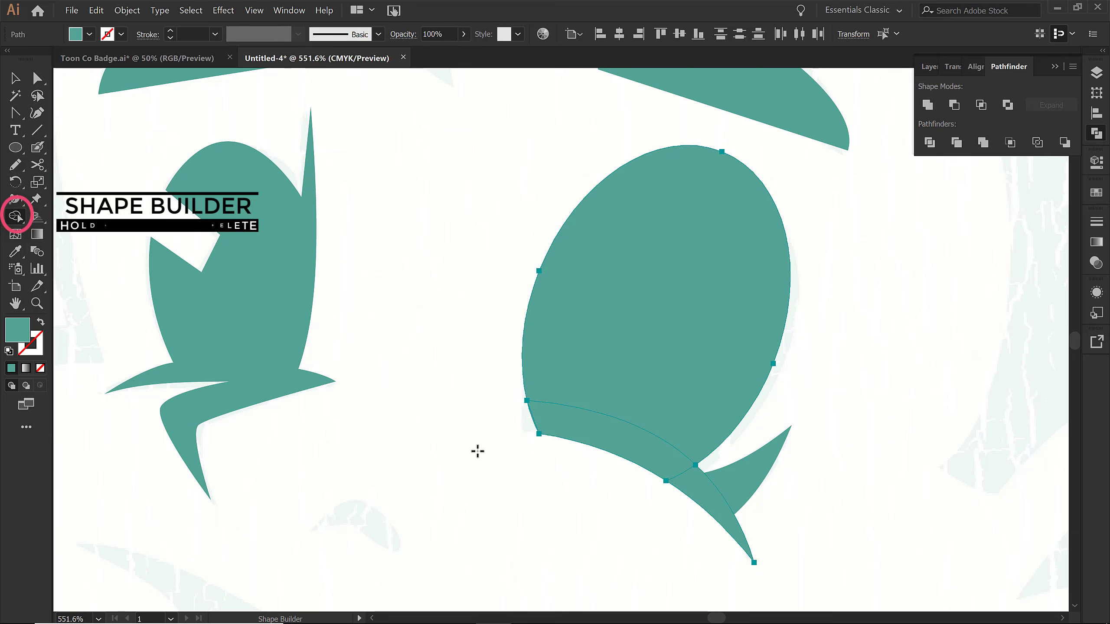
key("v")
left_click(561, 459)
Step: Unite the right eye's trimmed ellipse, lower lid and lash into one shape
left_click(555, 392)
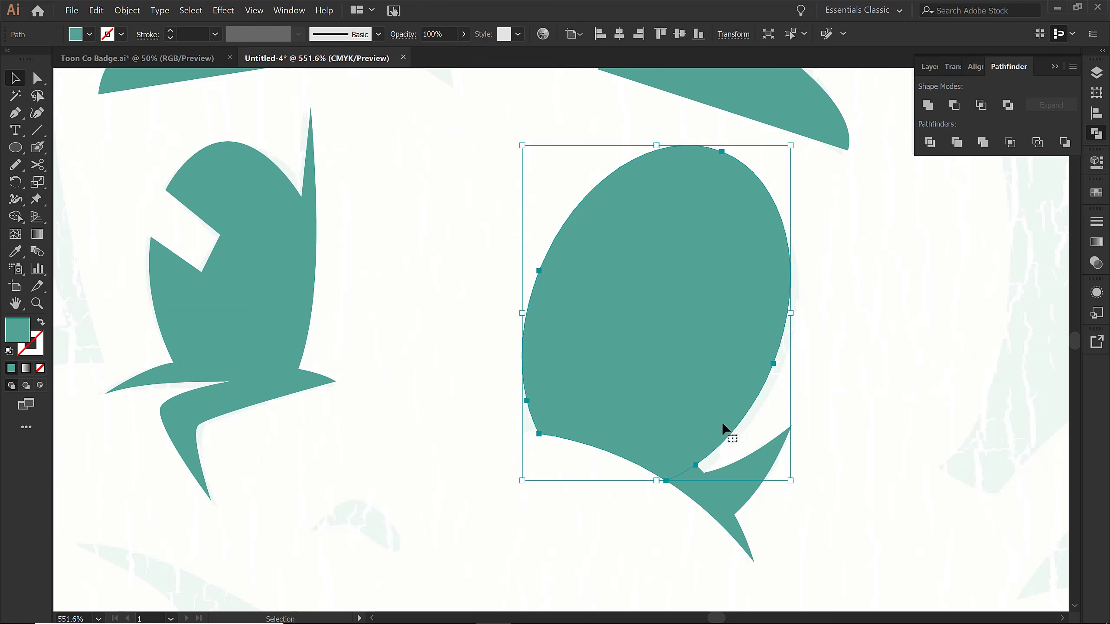
left_click(739, 470, "shift")
left_click(732, 534, "shift")
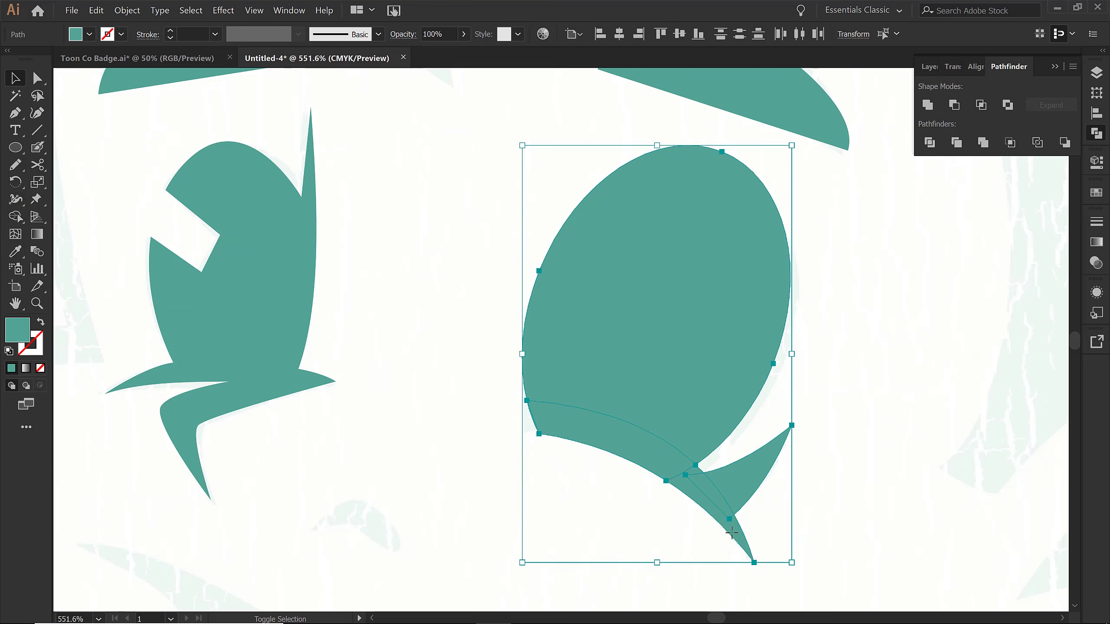
left_click(927, 105)
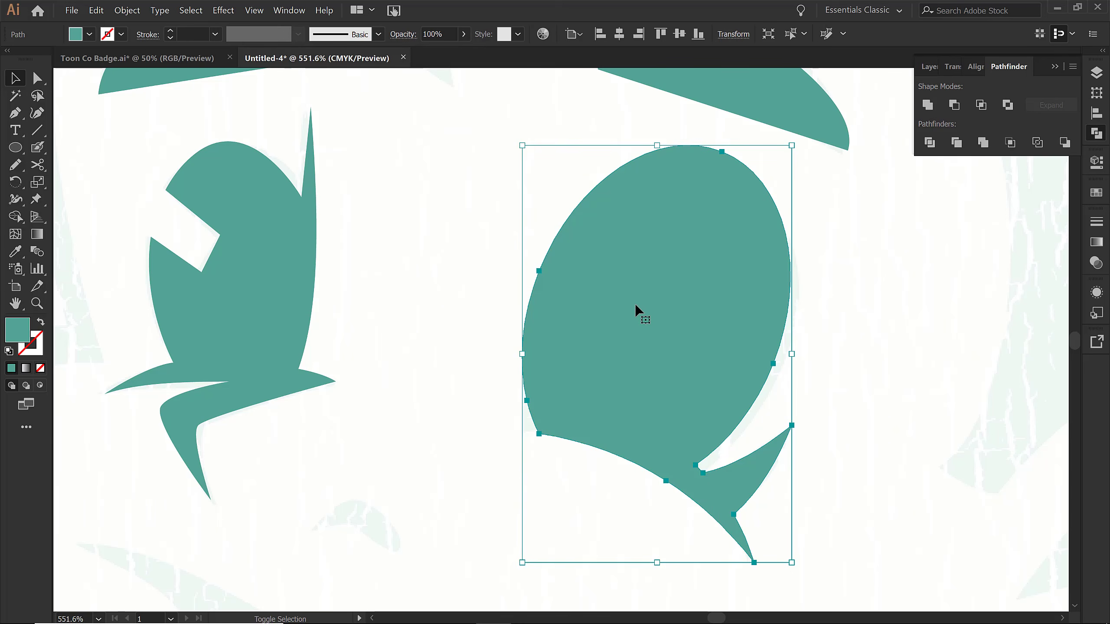
Step: Swap the right eye's fill and stroke, and draw a closed four-sided highlight shape across its upper inner edge
key("shift+x")
key("p")
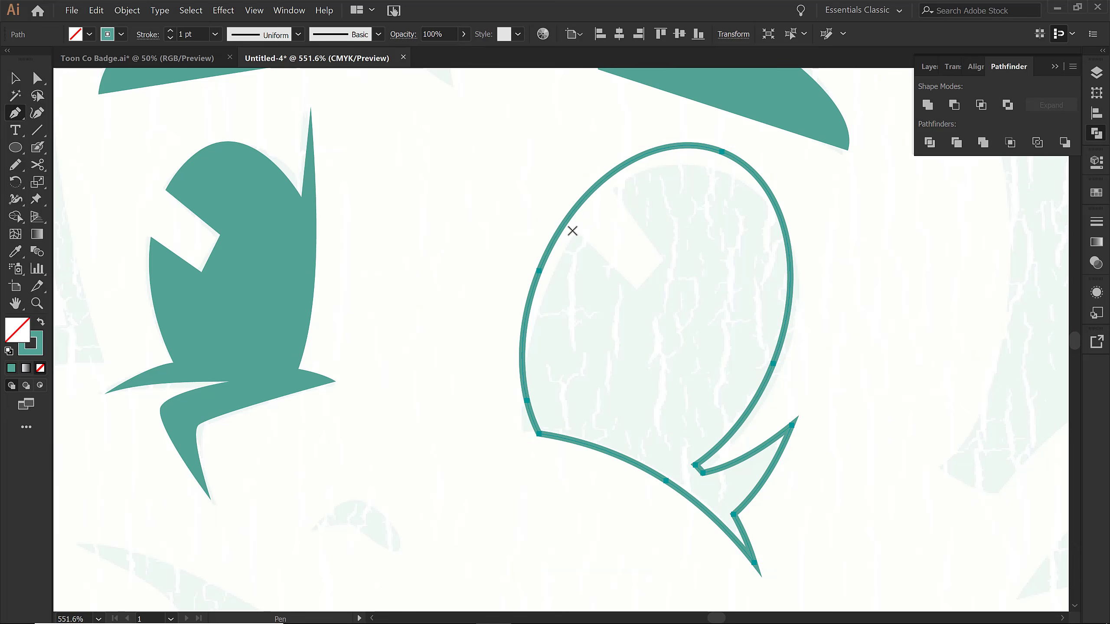
left_click(549, 198)
left_click(632, 291)
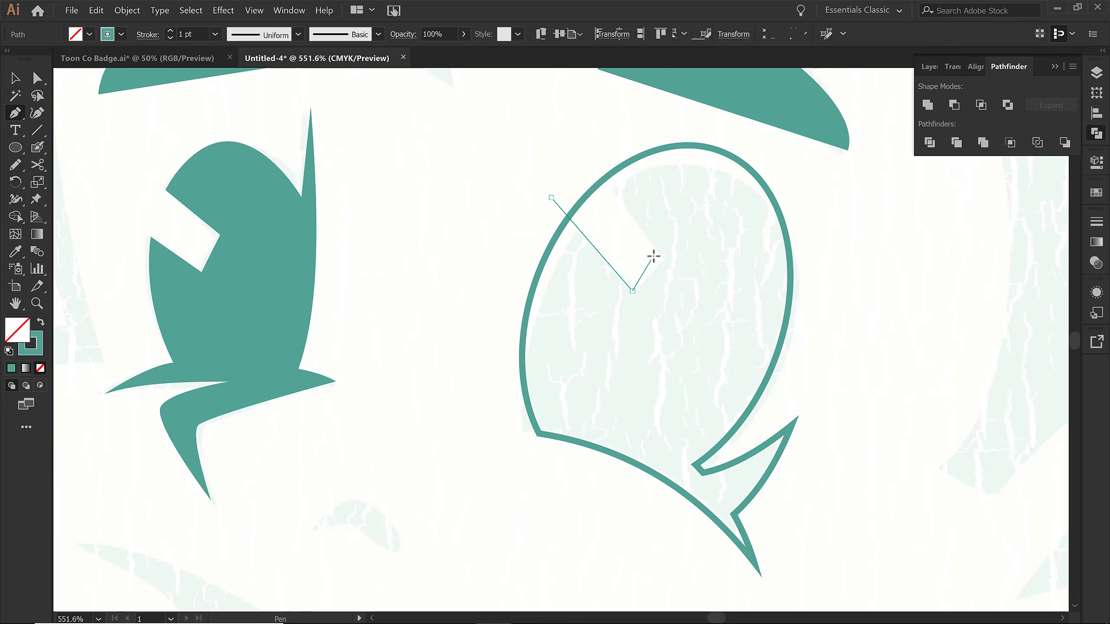
left_click(665, 260)
left_click(595, 154)
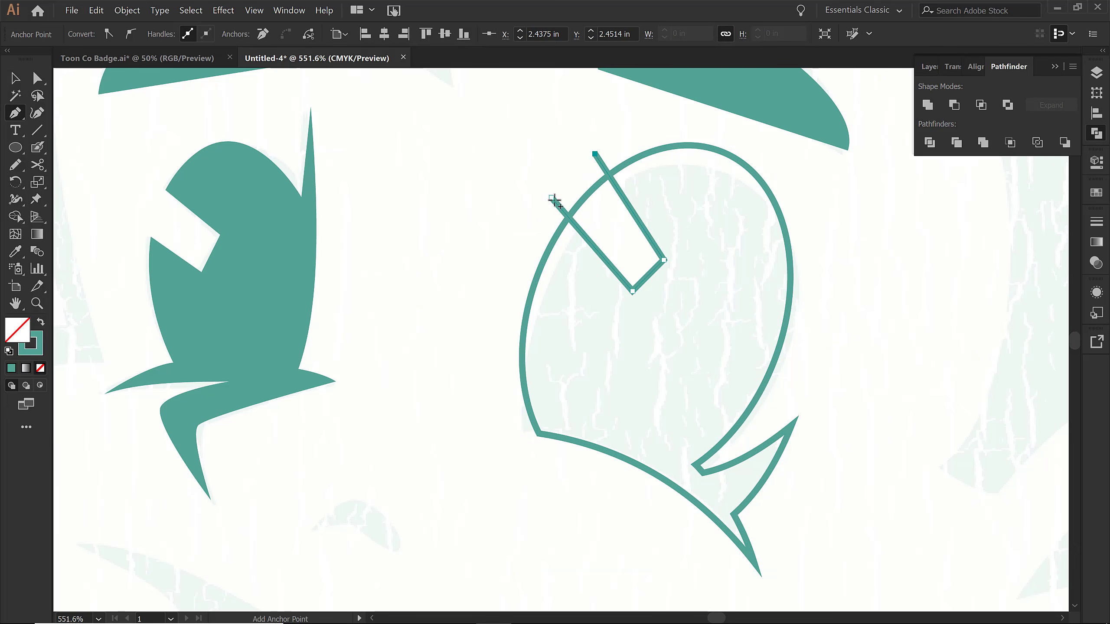
left_click(551, 198)
Step: Subtract the highlight shape from the right eye with Minus Front
key("v")
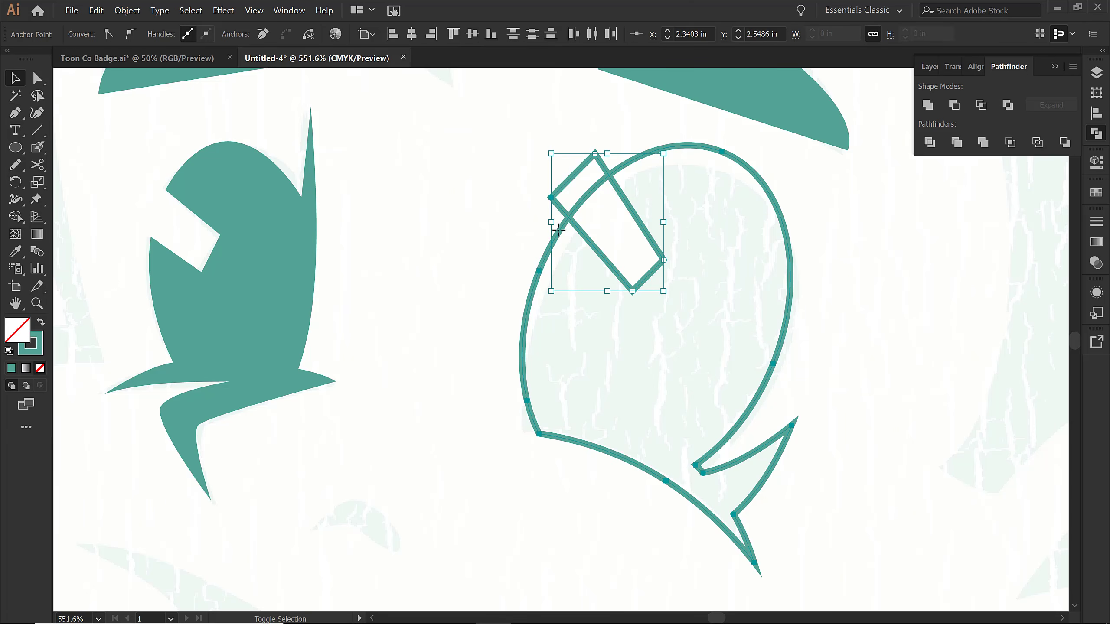
left_click(574, 222, "shift")
left_click(954, 105)
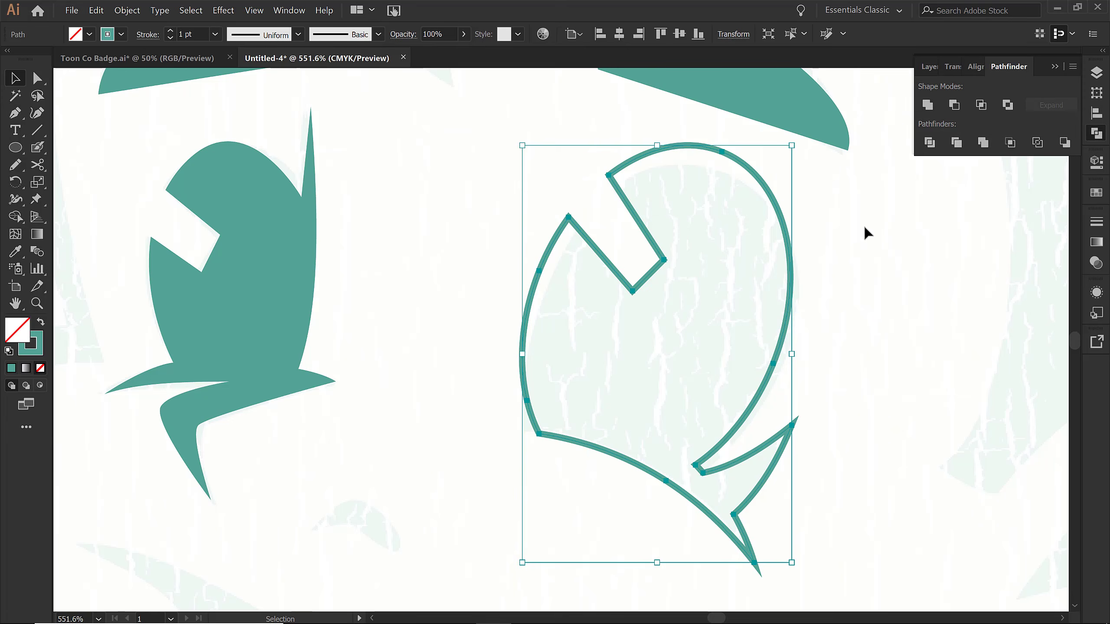
Step: Swap the right eye's fill and stroke so it is solid teal, and deselect it
key("shift+x")
key("ctrl+shift+a")
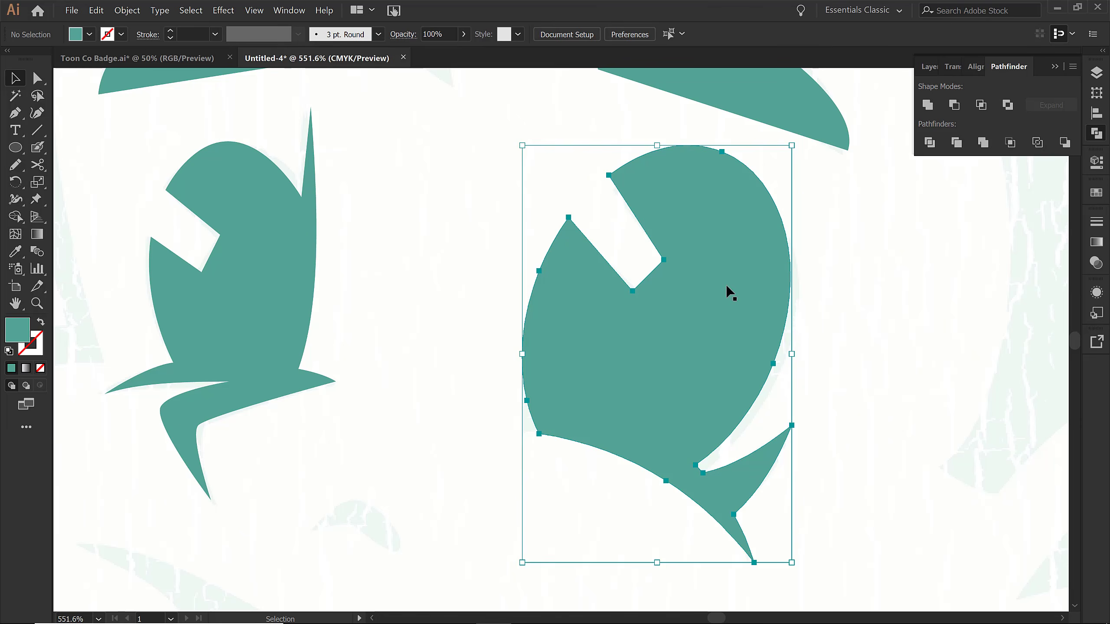
Step: Draw a closed four-point teal nose shape with straight sides over the small nose mark in the sketch
left_click_drag(300, 469, 449, 225)
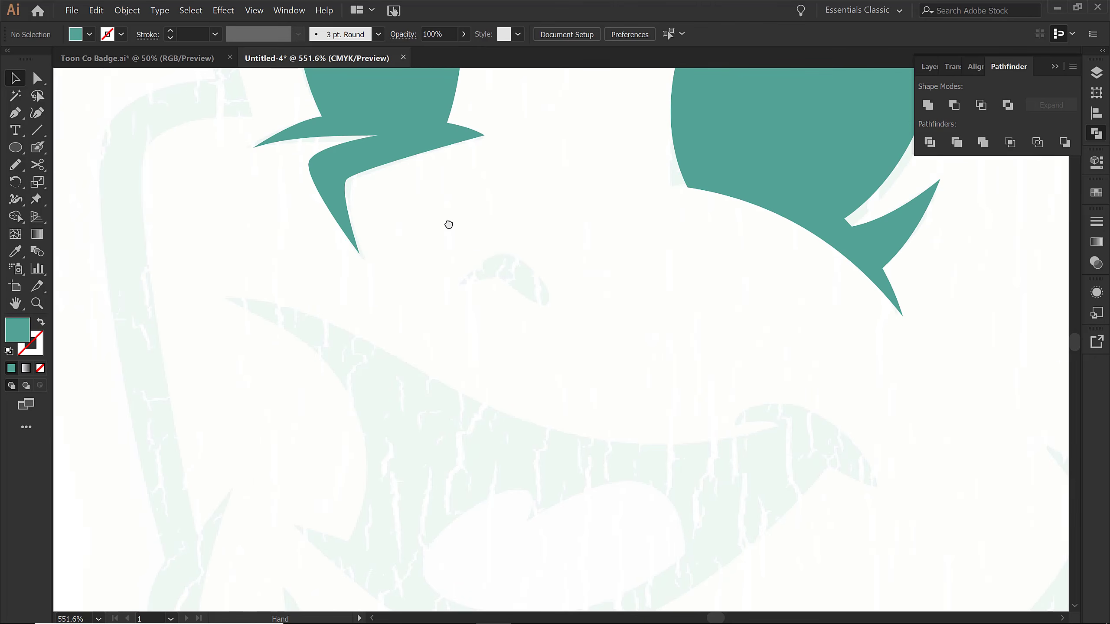
key("p")
left_click(465, 285)
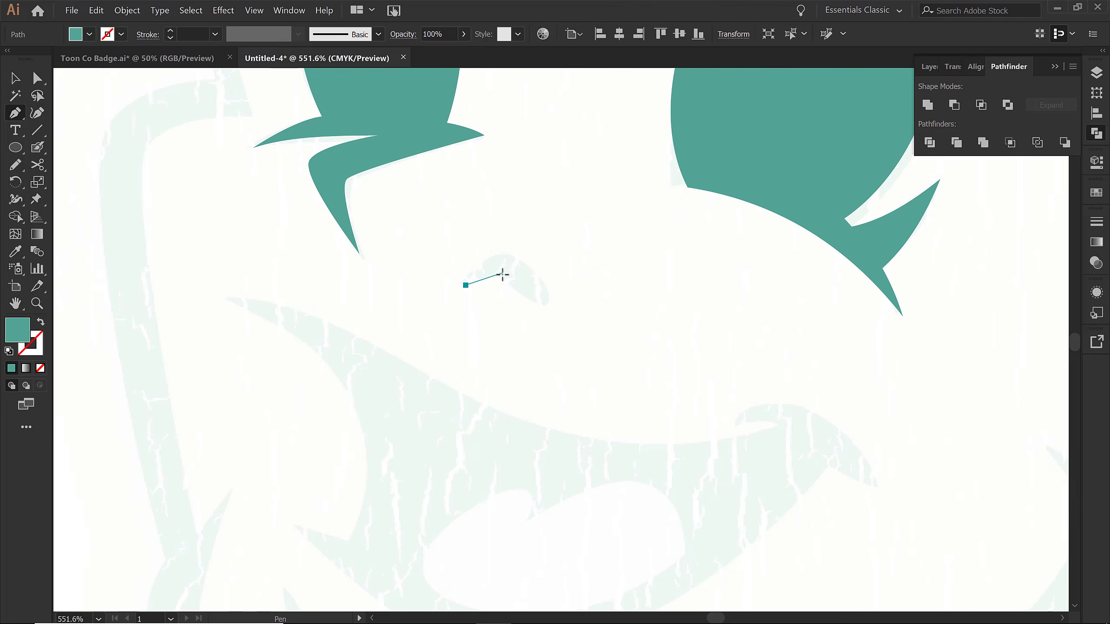
left_click(503, 278)
left_click(547, 303)
left_click(509, 248)
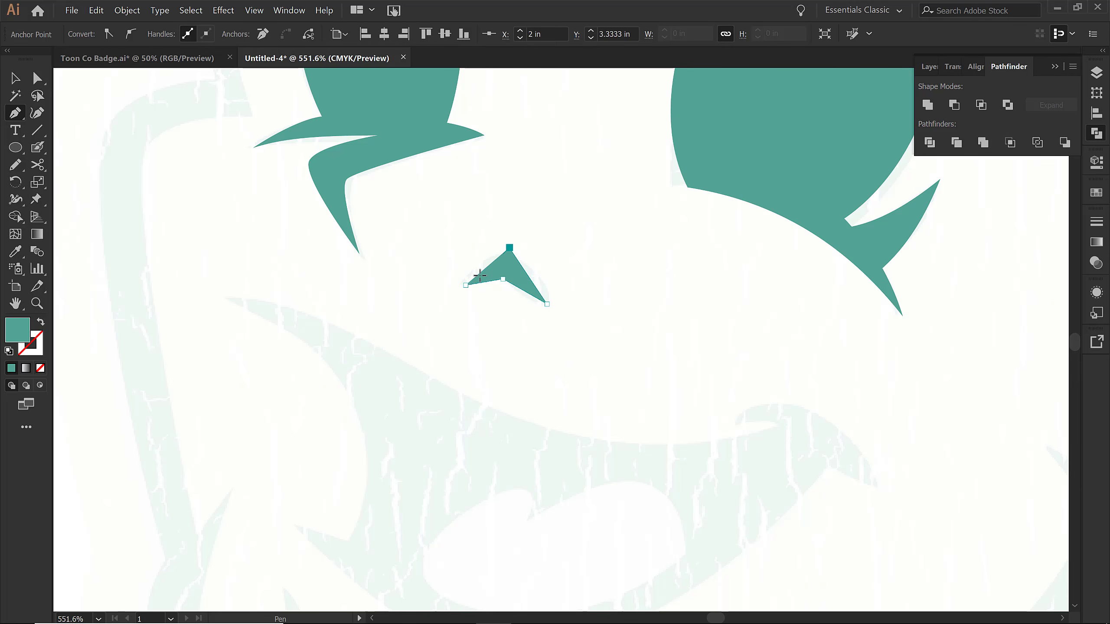
left_click(465, 284)
Step: Convert the nose's top, inner and lower right anchor points to smooth, leaving the left tip sharp
key("a")
left_click(509, 249)
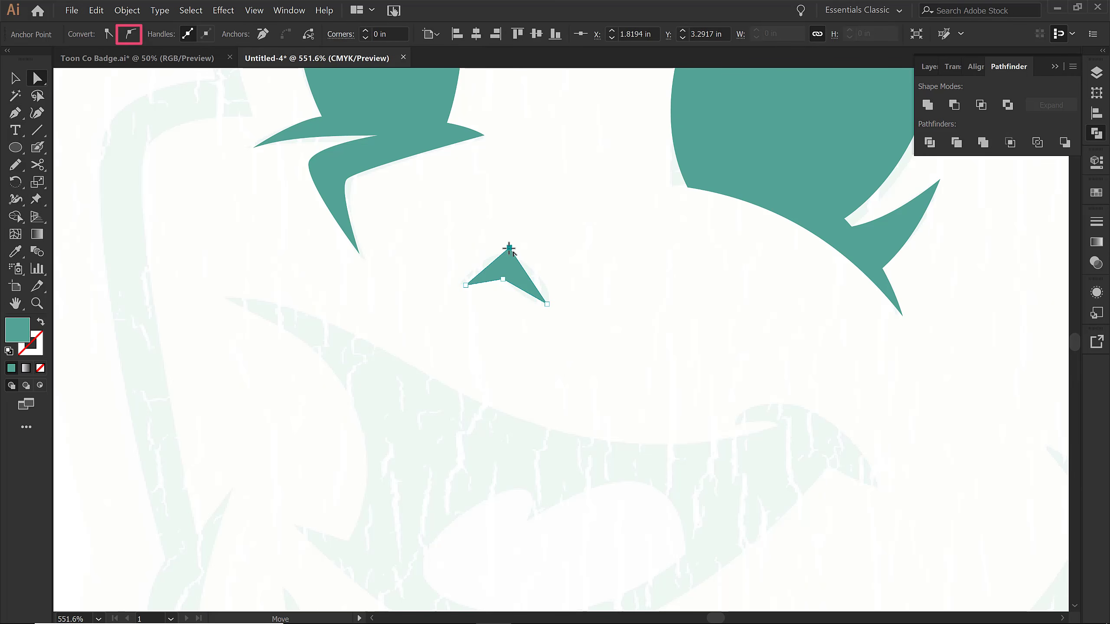
left_click(503, 279, "shift")
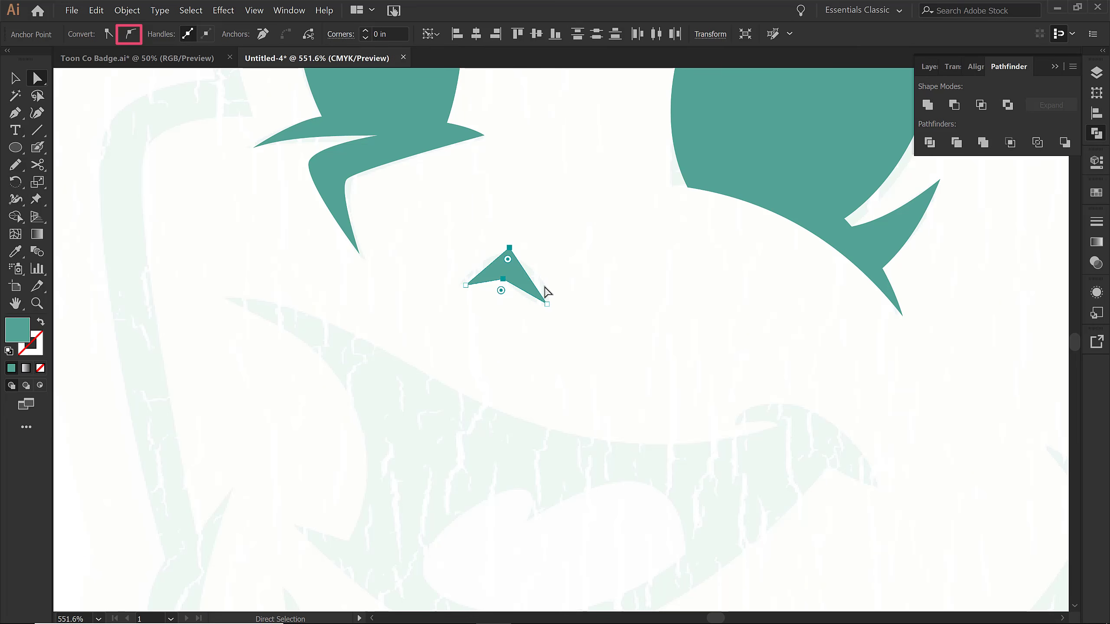
left_click(547, 304, "shift")
left_click(130, 34)
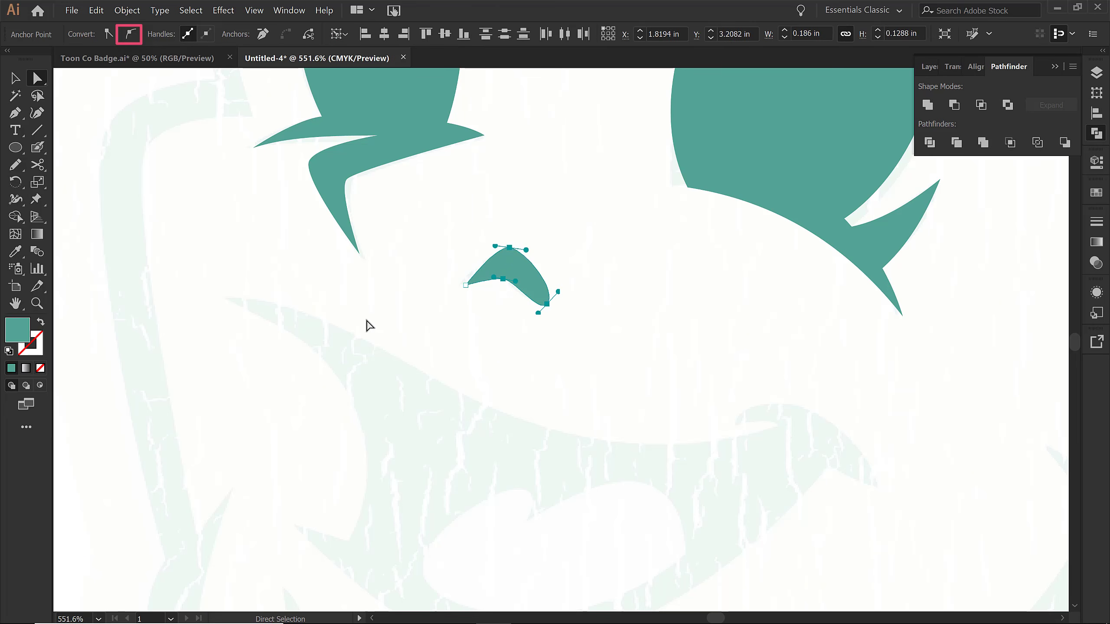
left_click(414, 305)
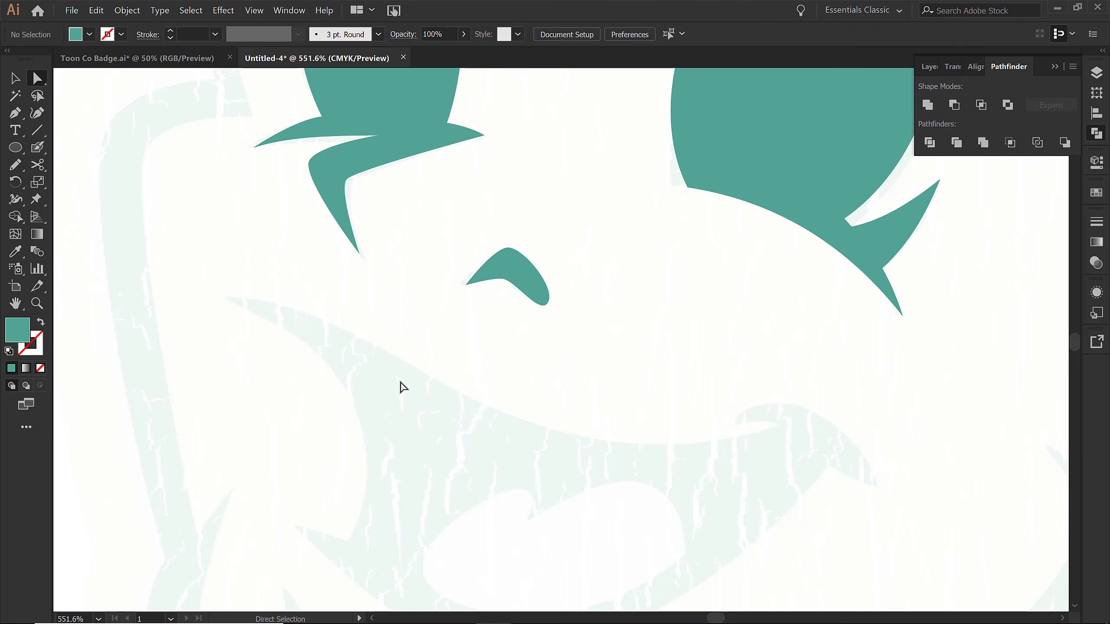
Step: Draw a straight-sided mouth path through seven corner points, from the upper left tip clockwise to the notch at the lower left
left_click_drag(475, 387, 463, 310)
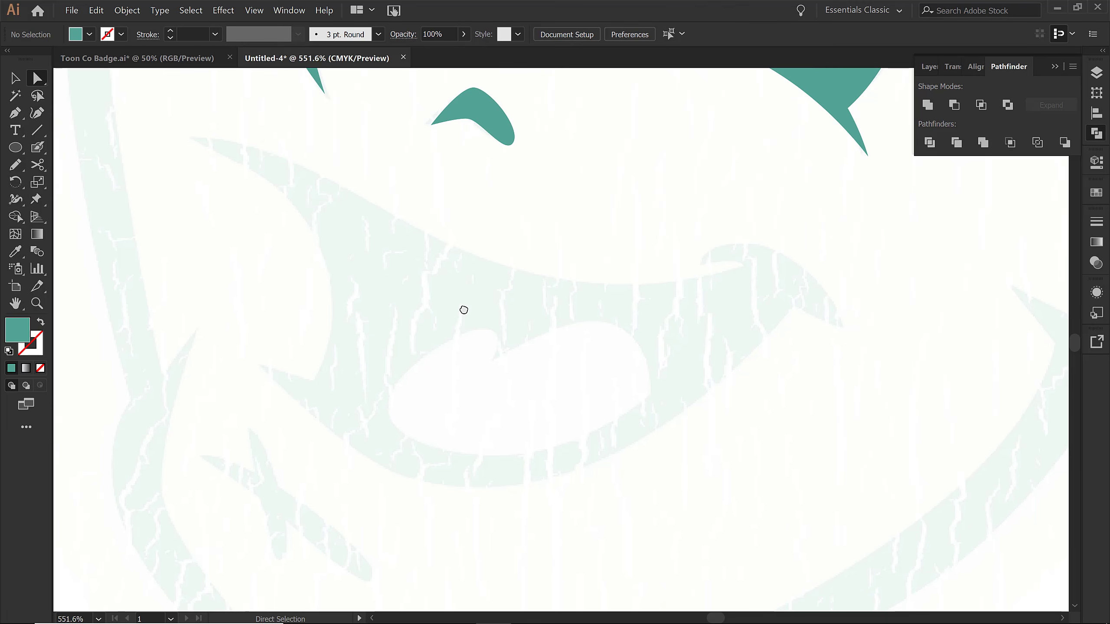
key("p")
left_click(187, 138)
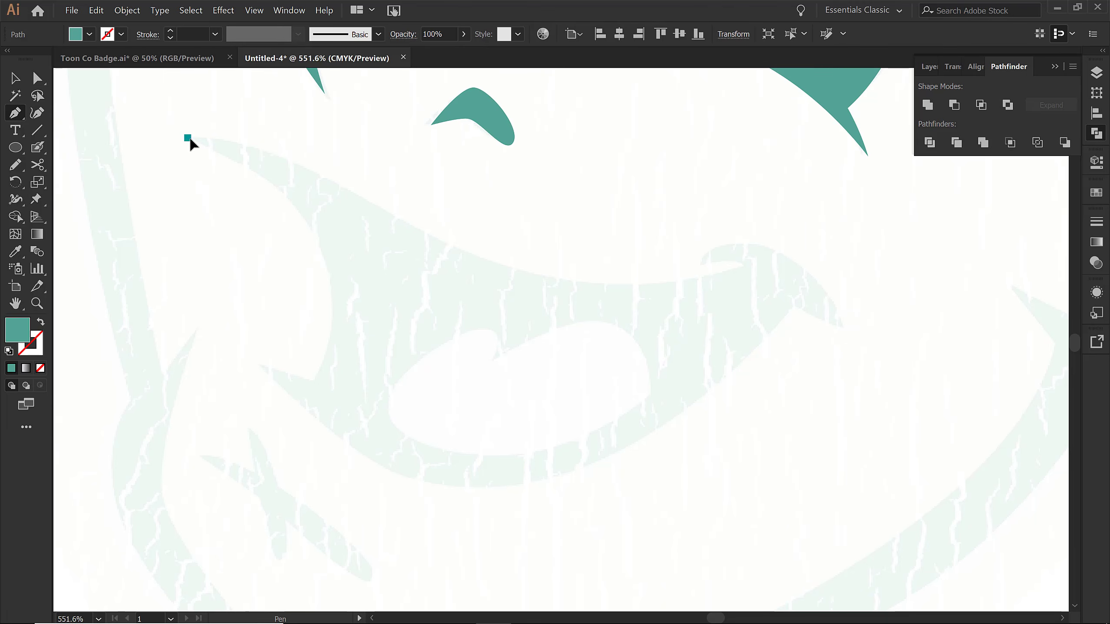
left_click(517, 268)
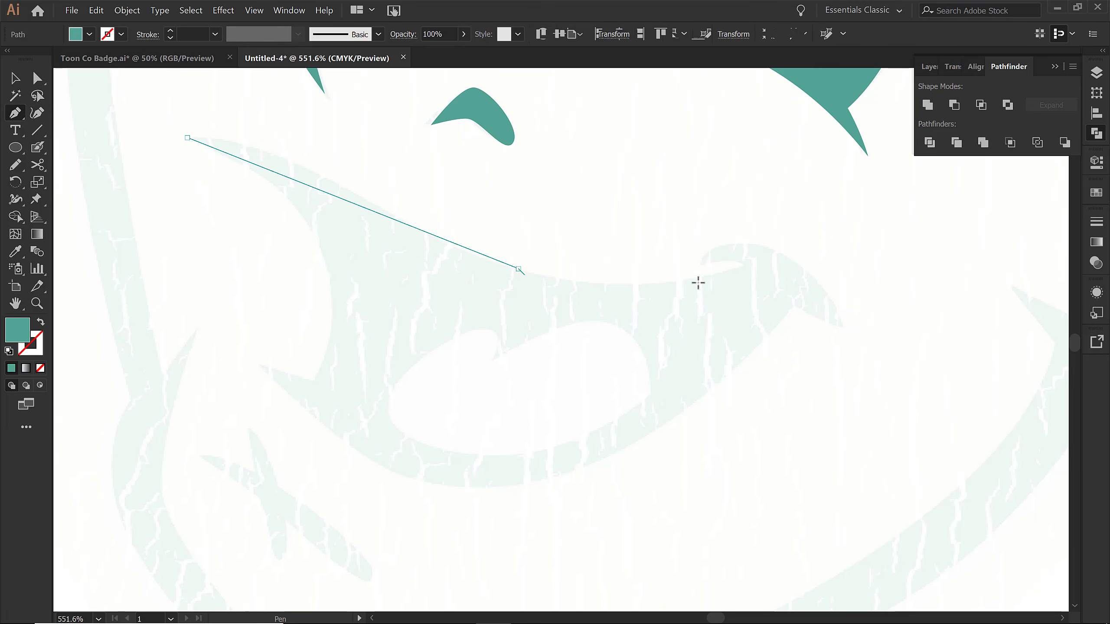
left_click(755, 262)
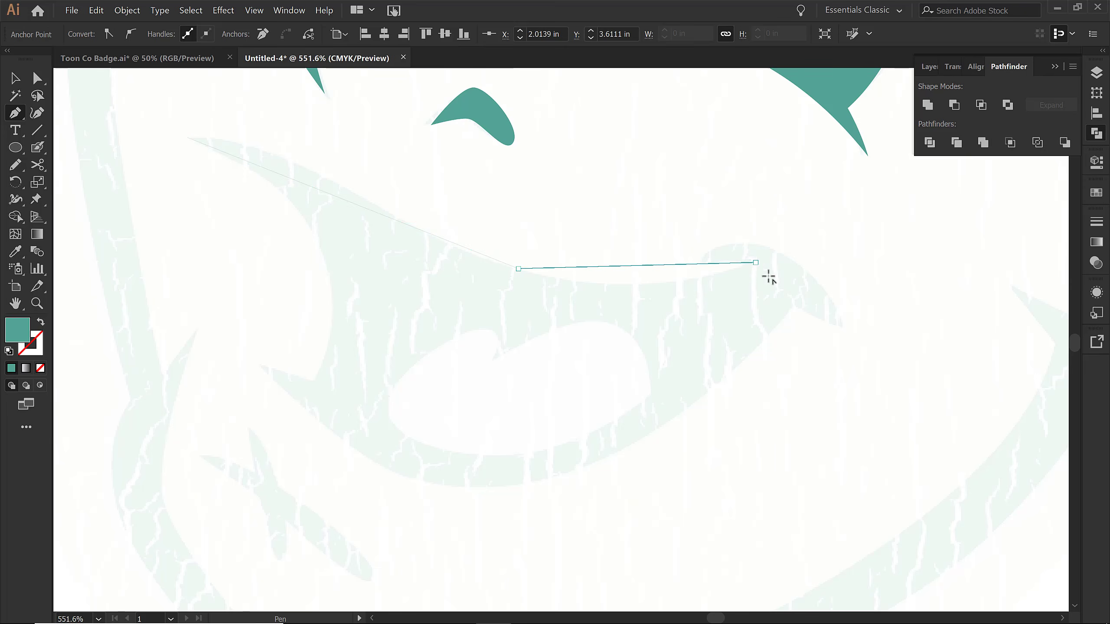
left_click(799, 294)
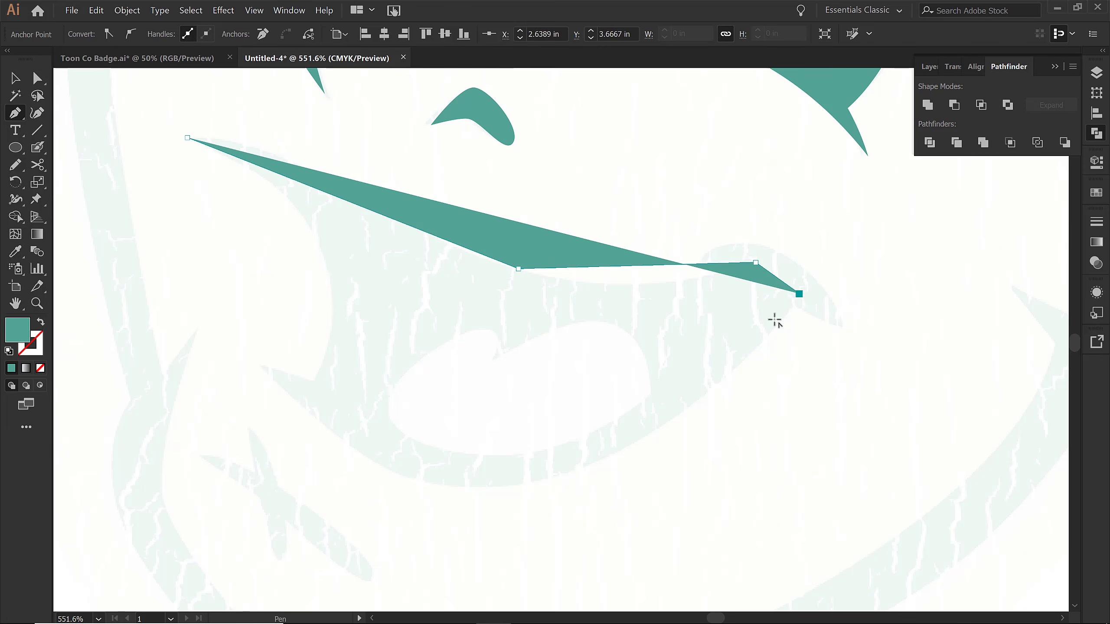
left_click(437, 493)
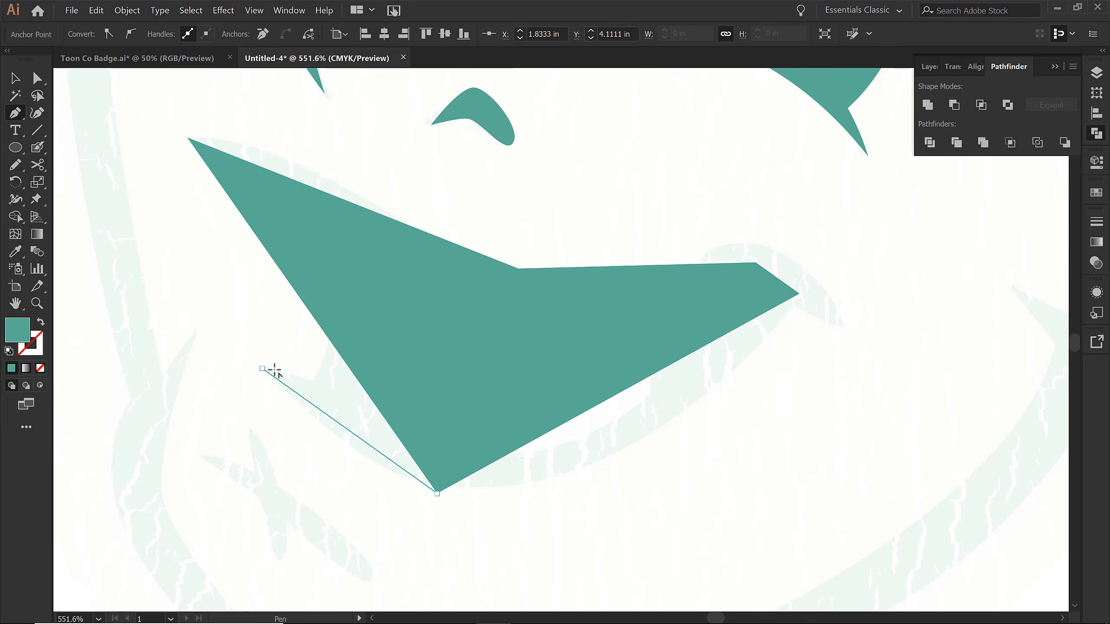
left_click(262, 368)
left_click(312, 380)
Step: Swap the mouth path's fill and stroke, and close the path at its upper left tip
key("shift+c")
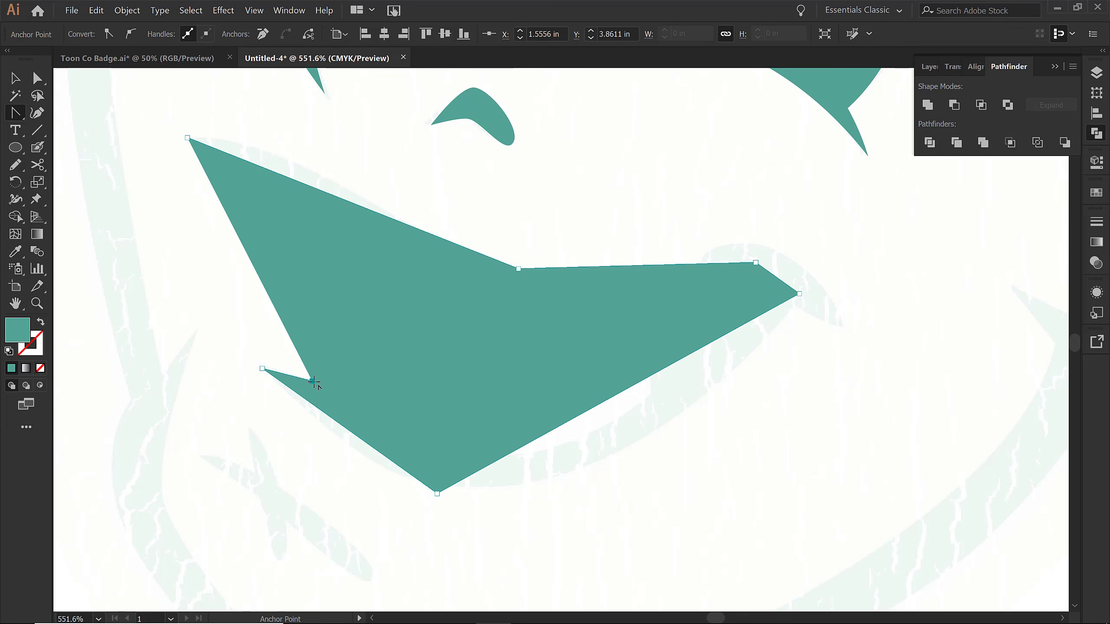
key("shift+x")
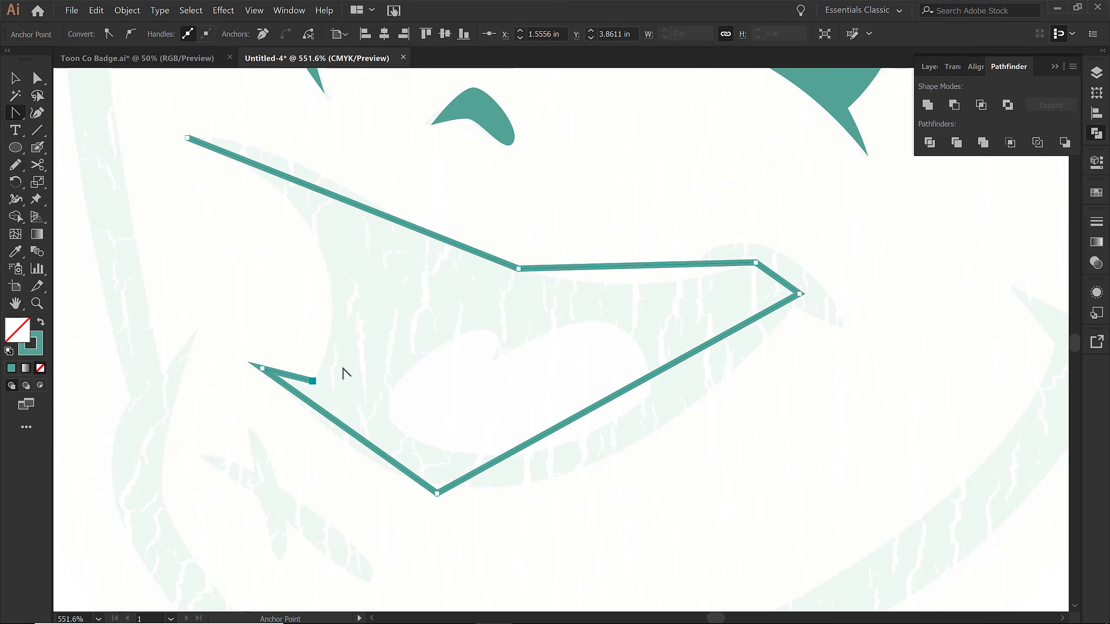
key("p")
left_click(312, 381)
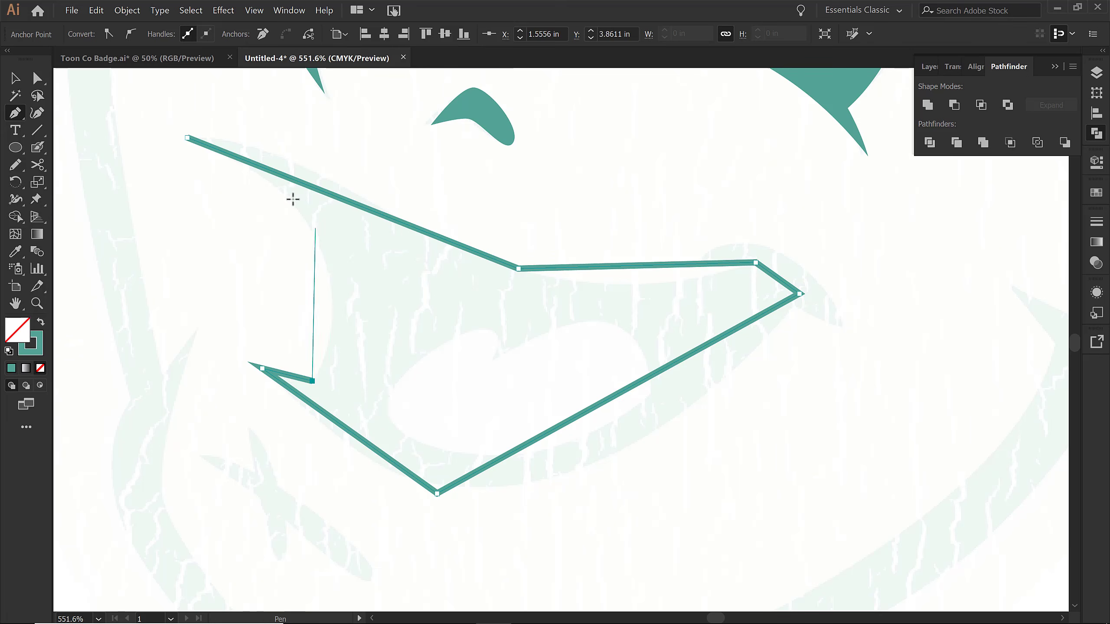
left_click(187, 138)
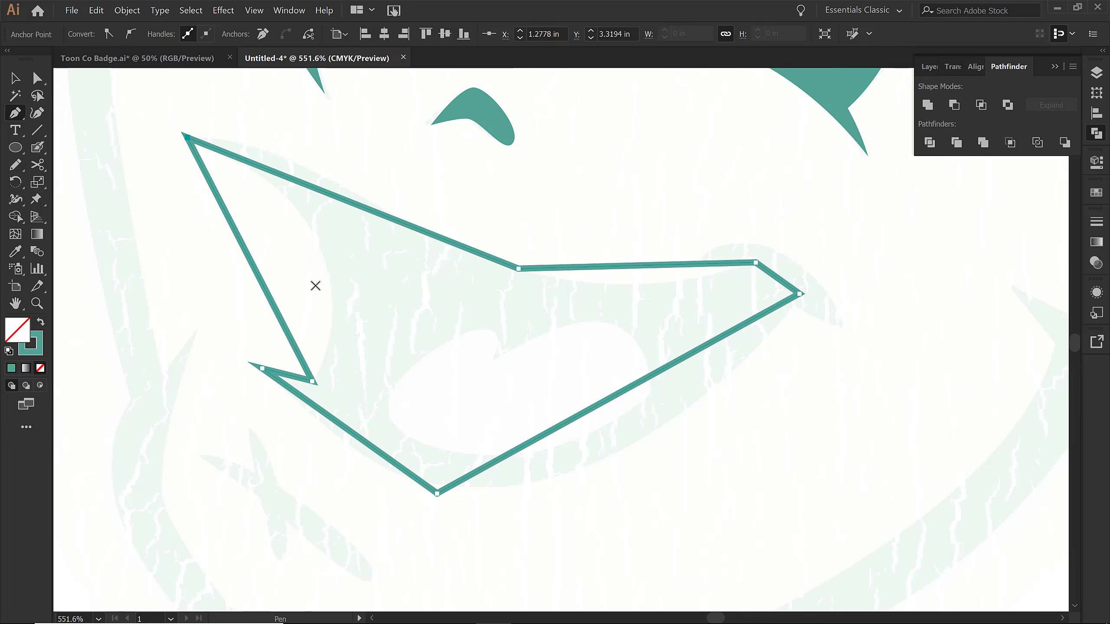
Step: Curve the mouth's lower edge and the middle of its upper edge to follow the sketch
key("shift+c")
left_click_drag(437, 494, 378, 484)
key("a")
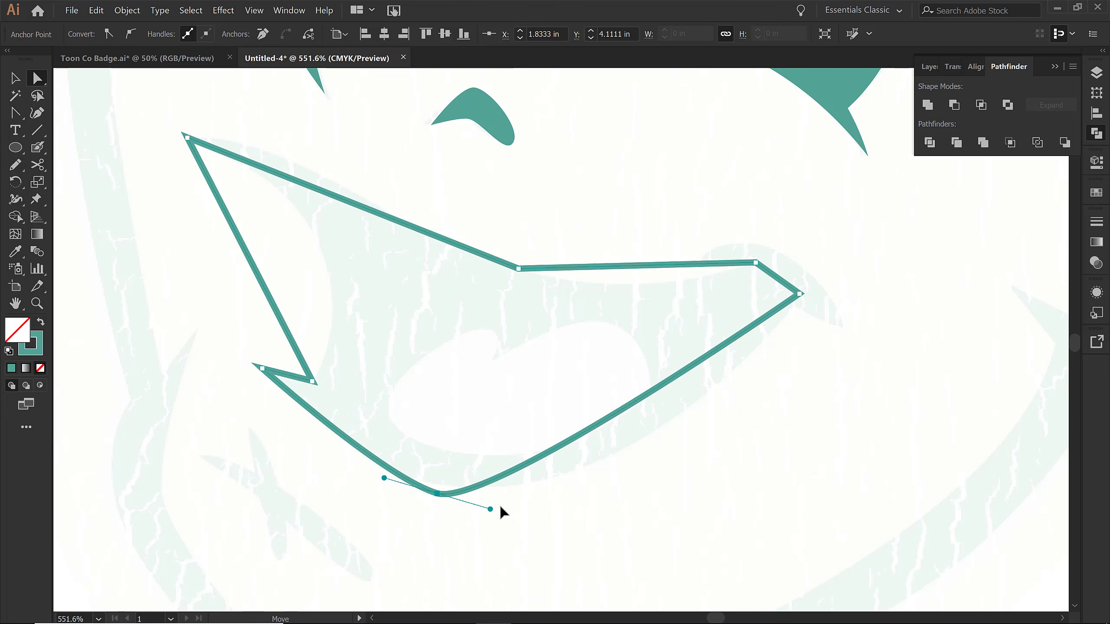
left_click_drag(490, 509, 596, 527)
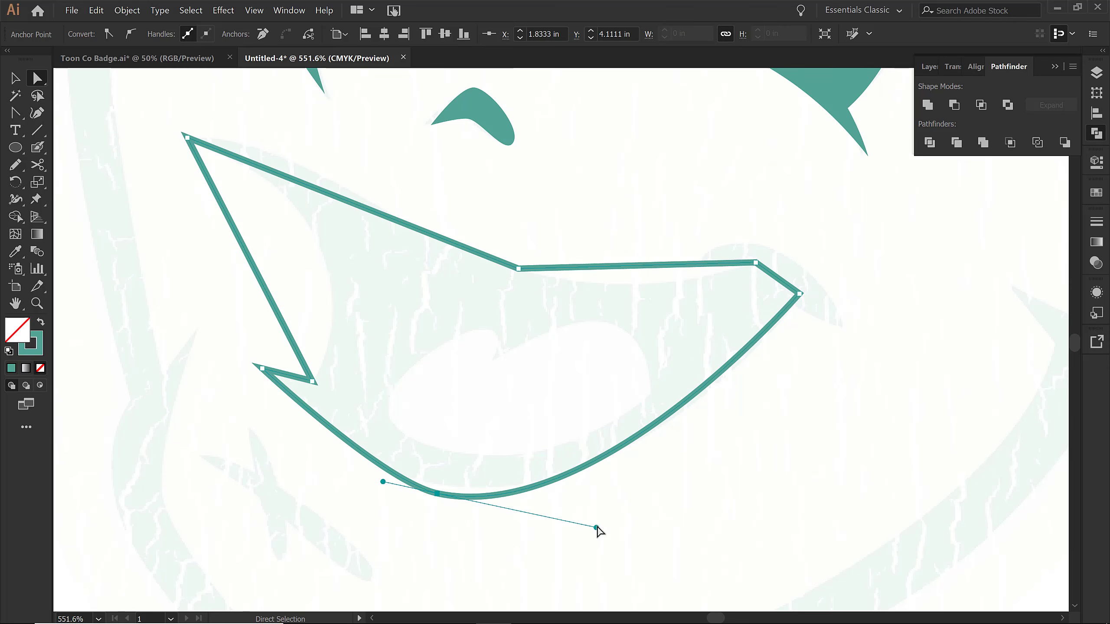
key("shift+c")
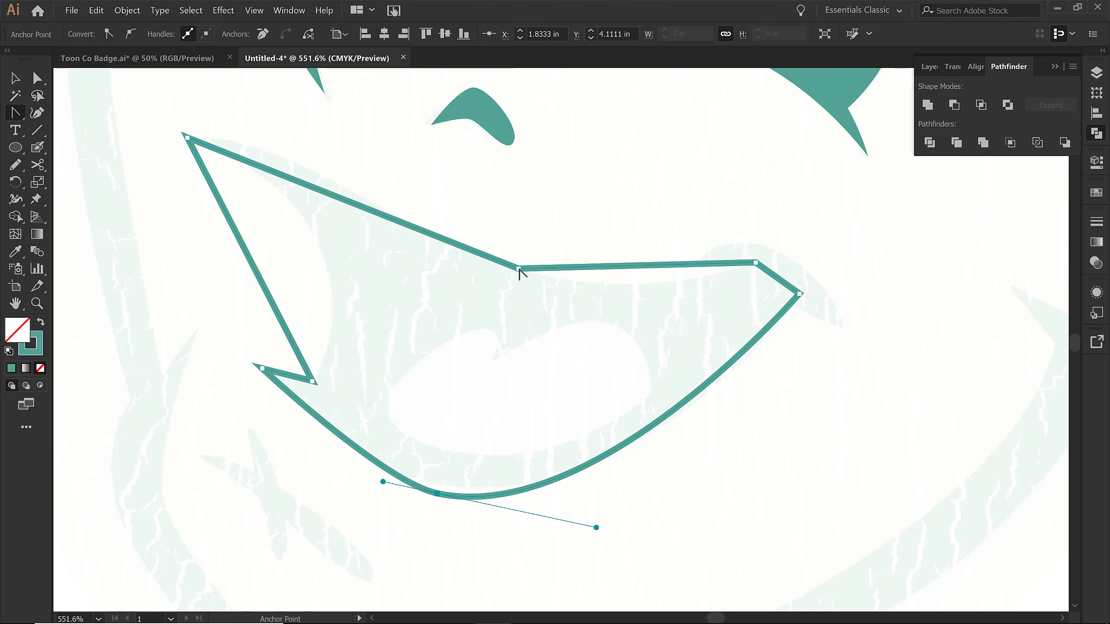
left_click_drag(519, 269, 627, 303)
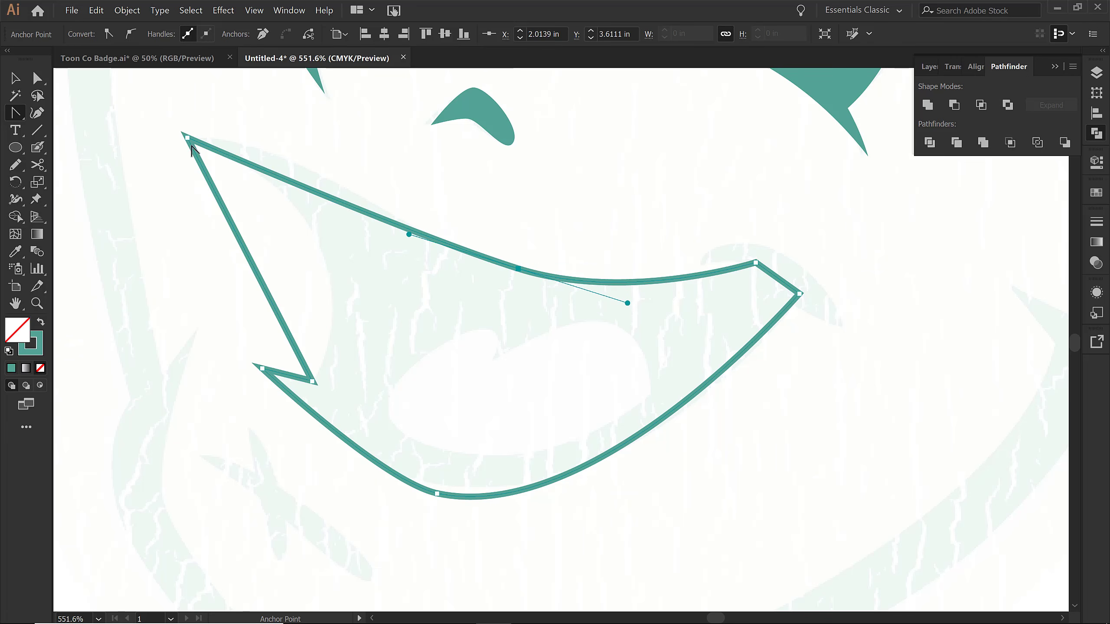
Step: Curve both edges leaving the mouth's upper left tip, bulging the left edge inward while keeping the tip sharp
left_click_drag(189, 138, 290, 136)
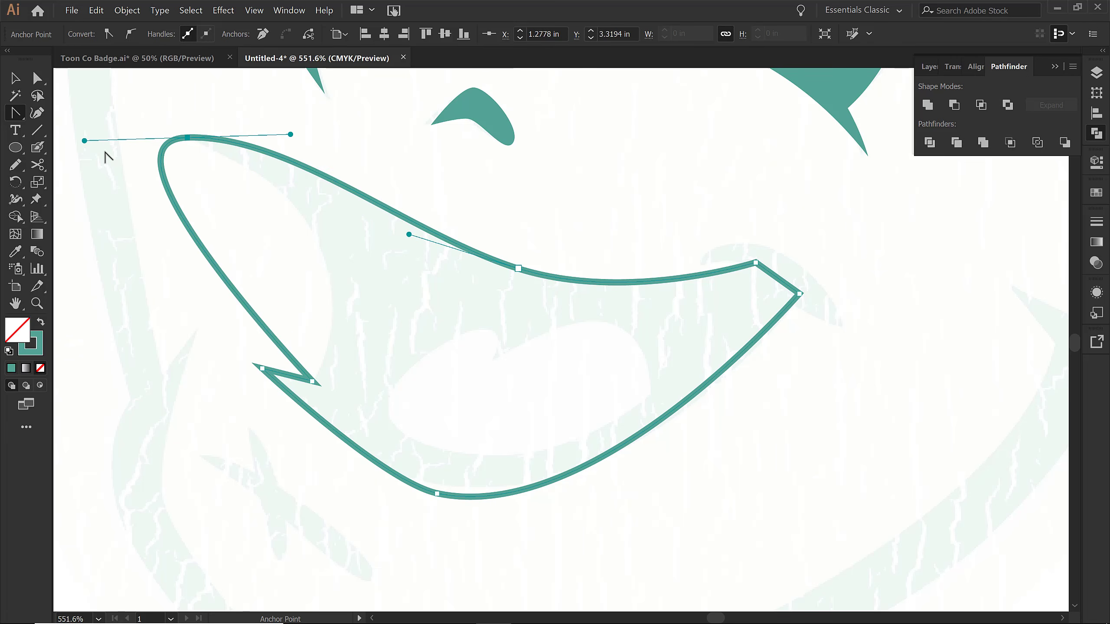
left_click_drag(86, 141, 317, 195)
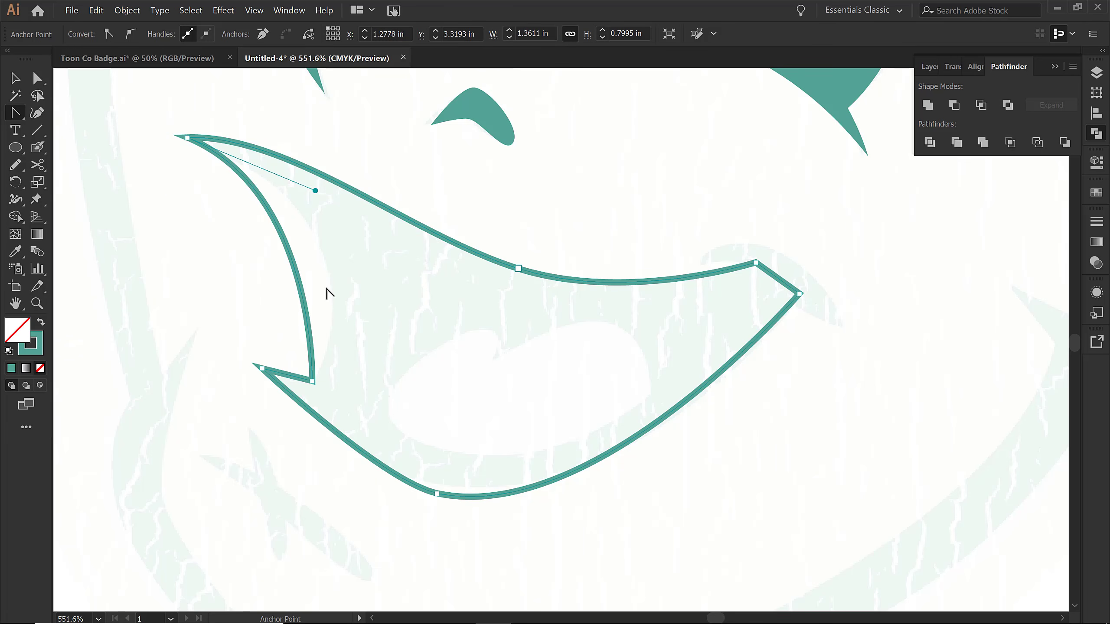
key("a")
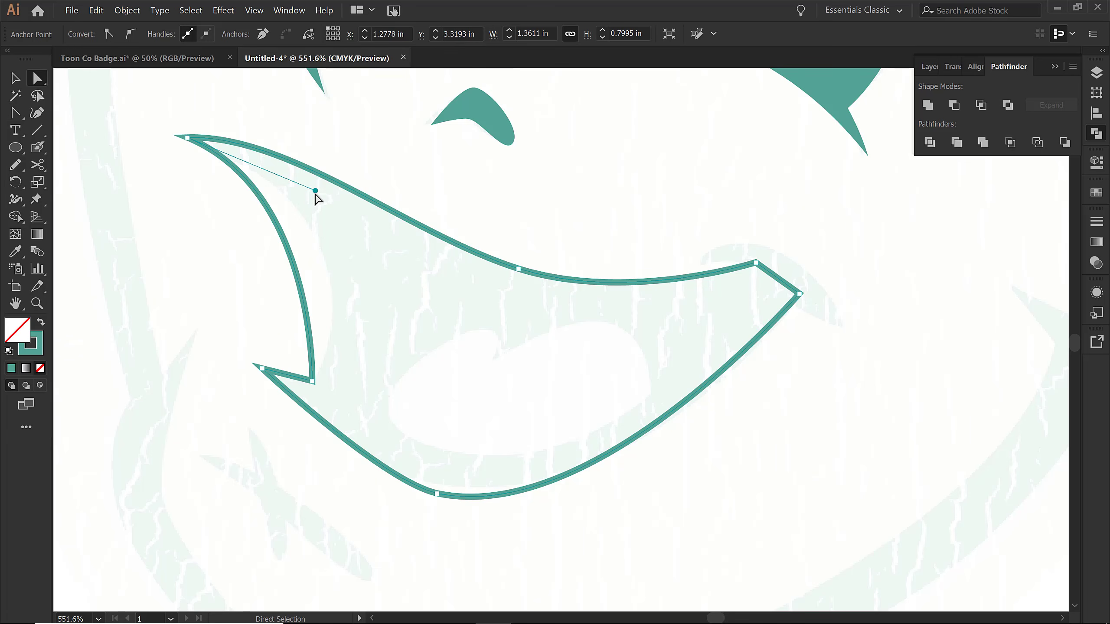
left_click_drag(317, 192, 398, 220)
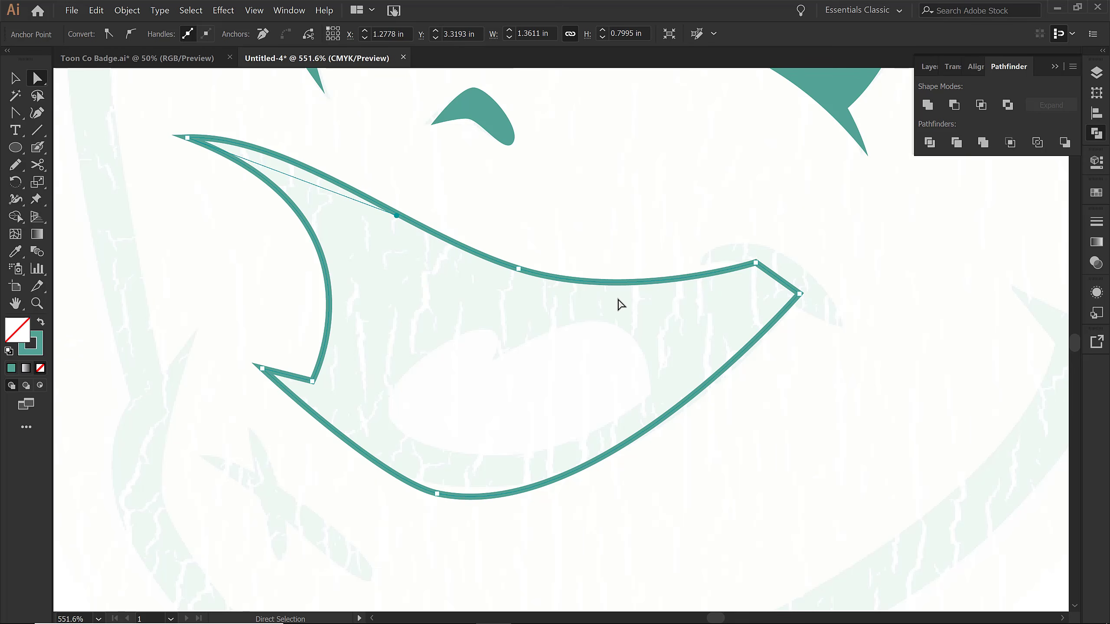
Step: Draw a closed curved crease shape over the mouth's right corner, overlapping the mouth outline
key("p")
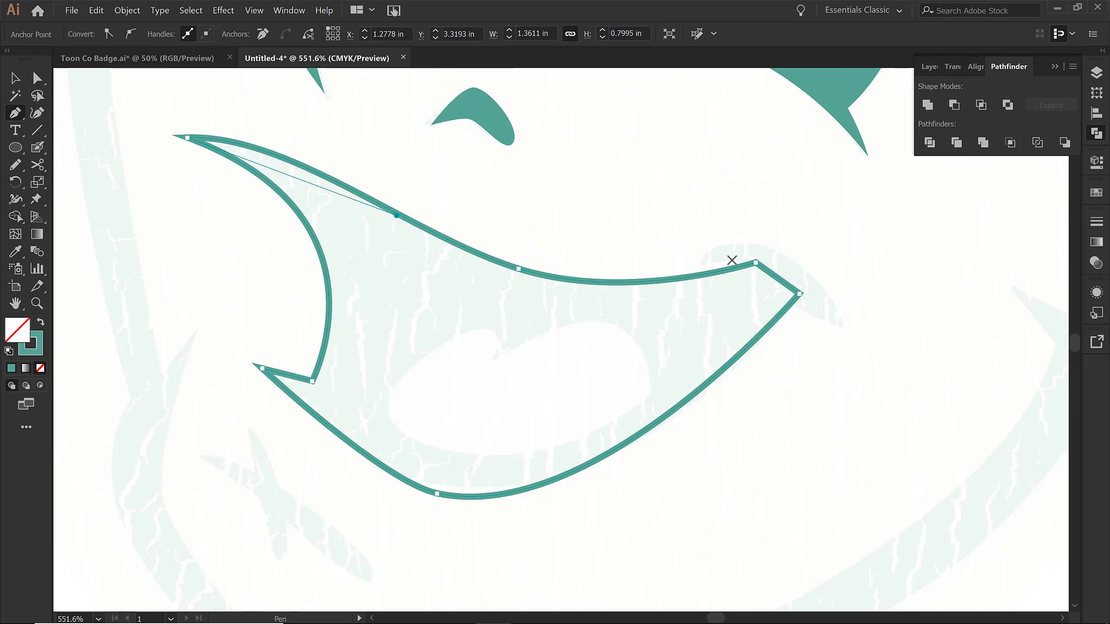
left_click(703, 259)
left_click_drag(759, 240, 777, 247)
left_click_drag(845, 321, 851, 341)
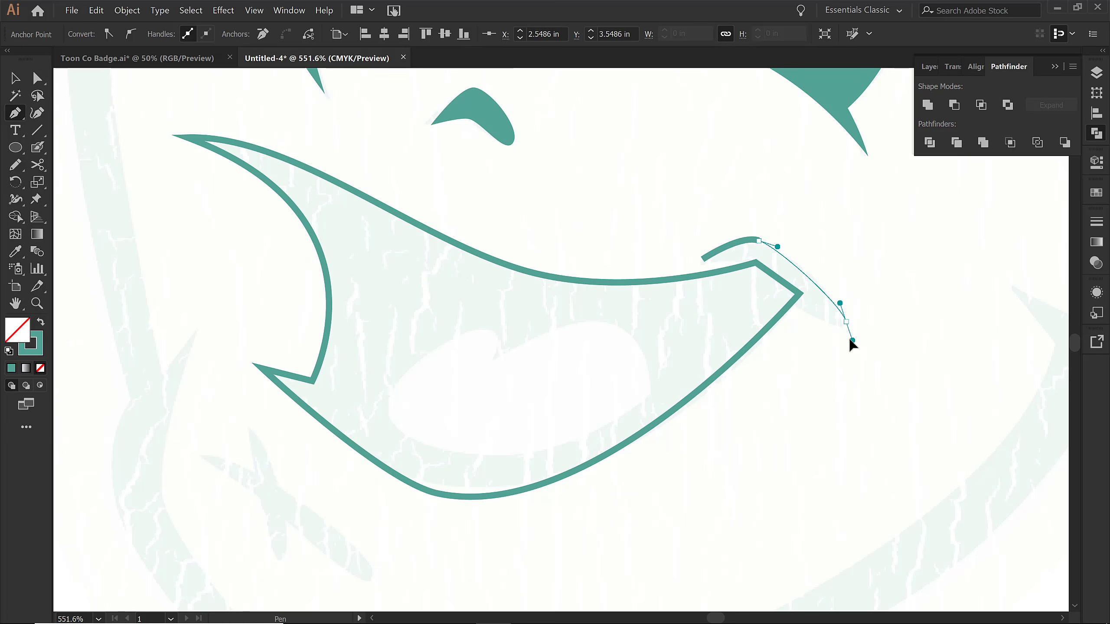
left_click(784, 302)
left_click_drag(752, 260, 706, 259)
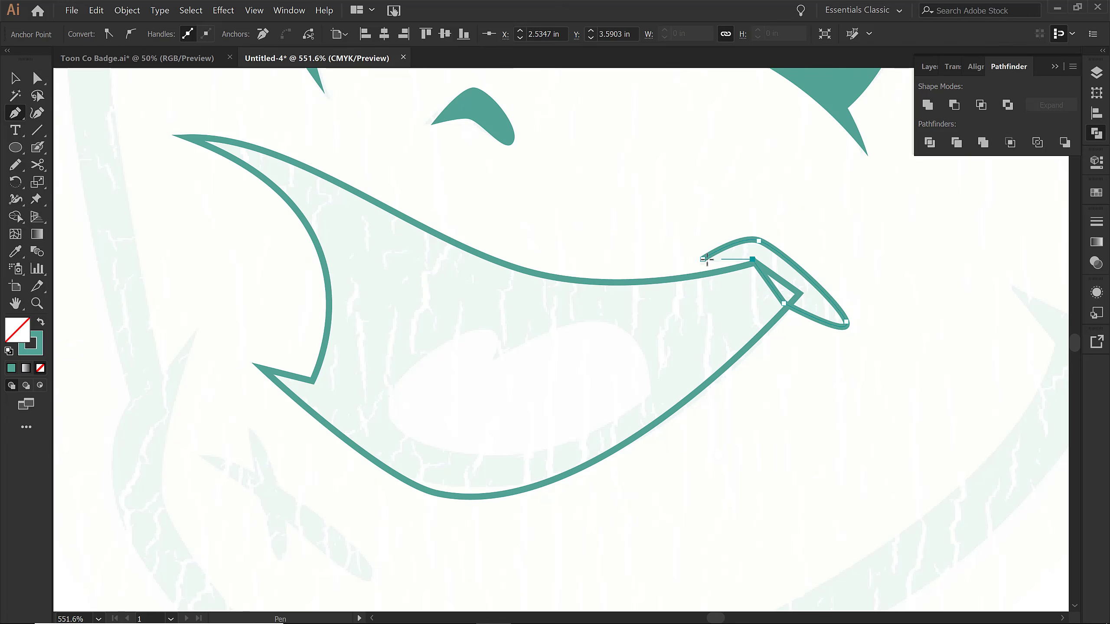
left_click(702, 259)
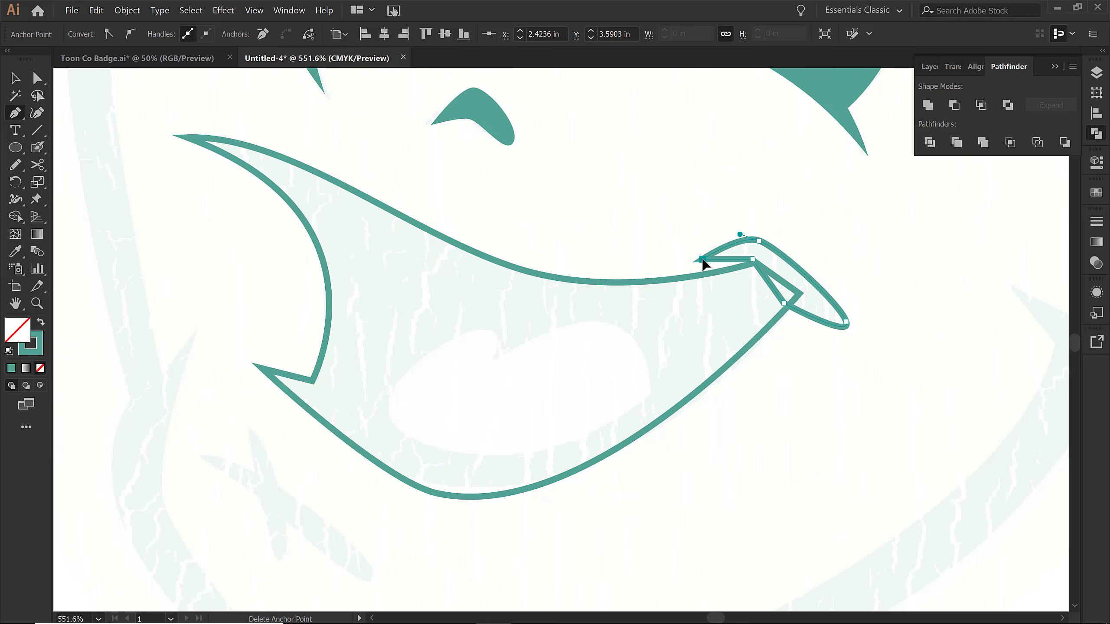
Step: Turn the crease's lower right tip into a sharp corner with a nearly straight bottom edge
key("v")
key("a")
left_click(846, 325)
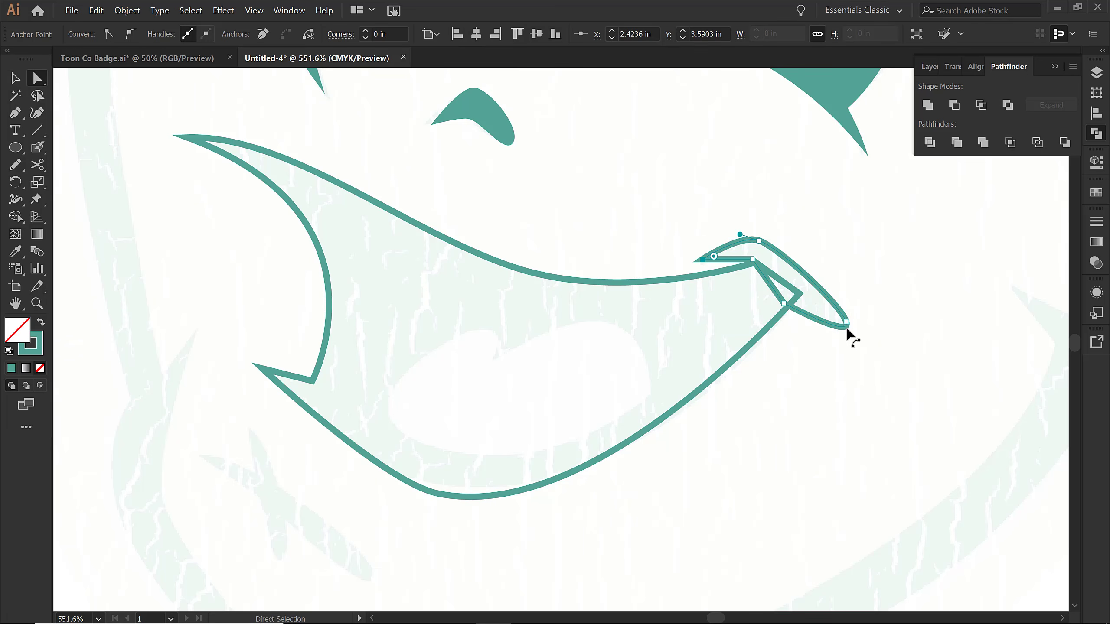
key("shift+c")
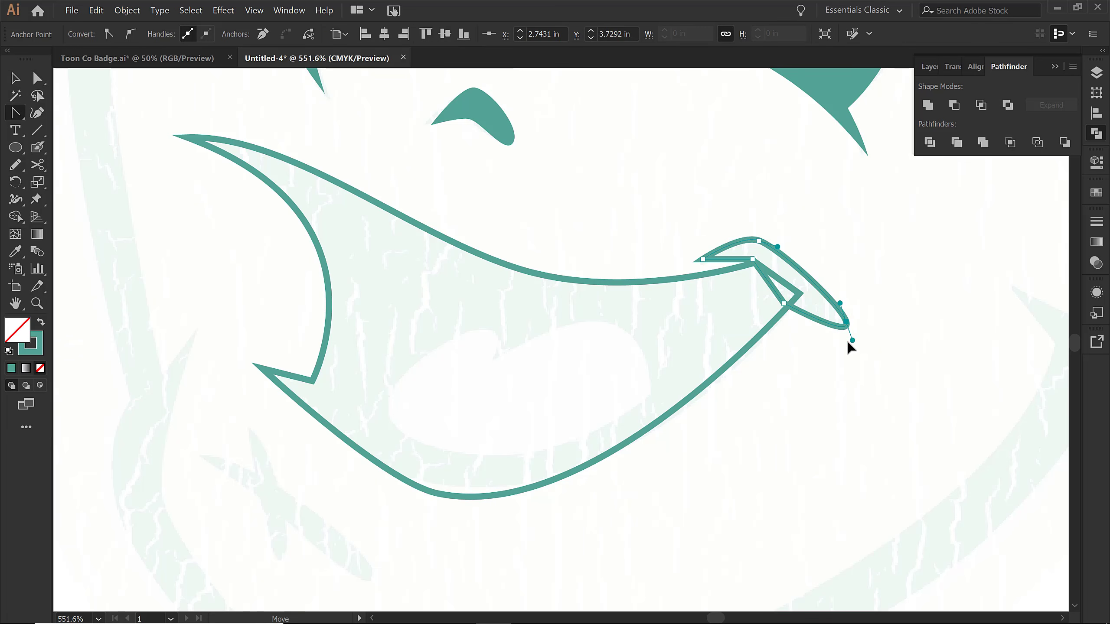
left_click_drag(846, 323, 821, 317)
key("ctrl+z")
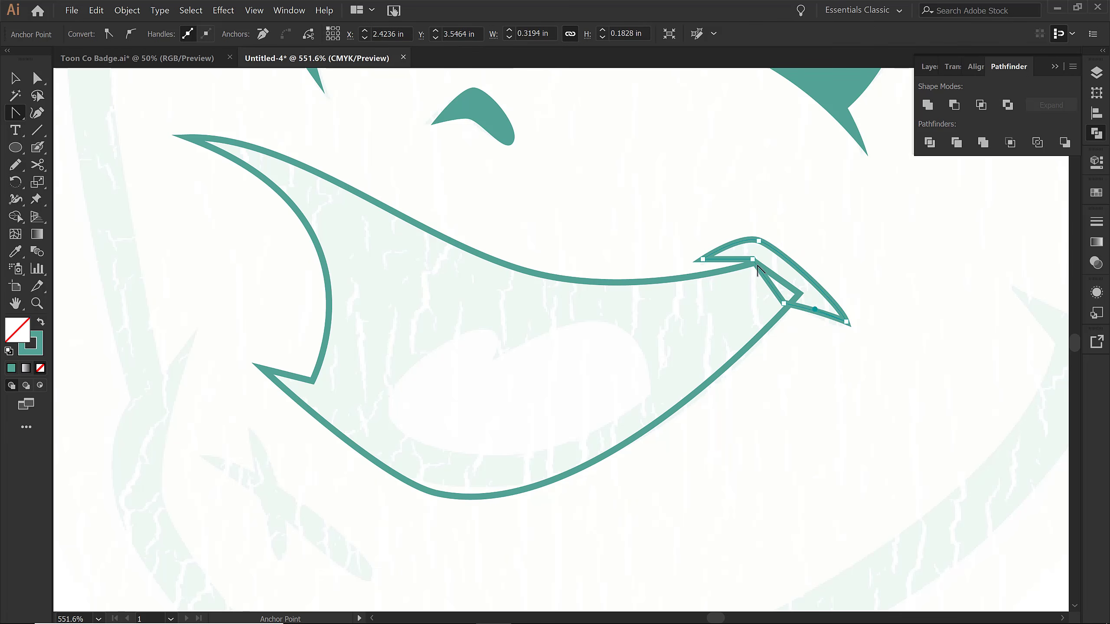
Step: Draw a closed tongue outline inside the mouth, following the sketch's two rounded humps and the sharp notch between them
key("p")
left_click(490, 365)
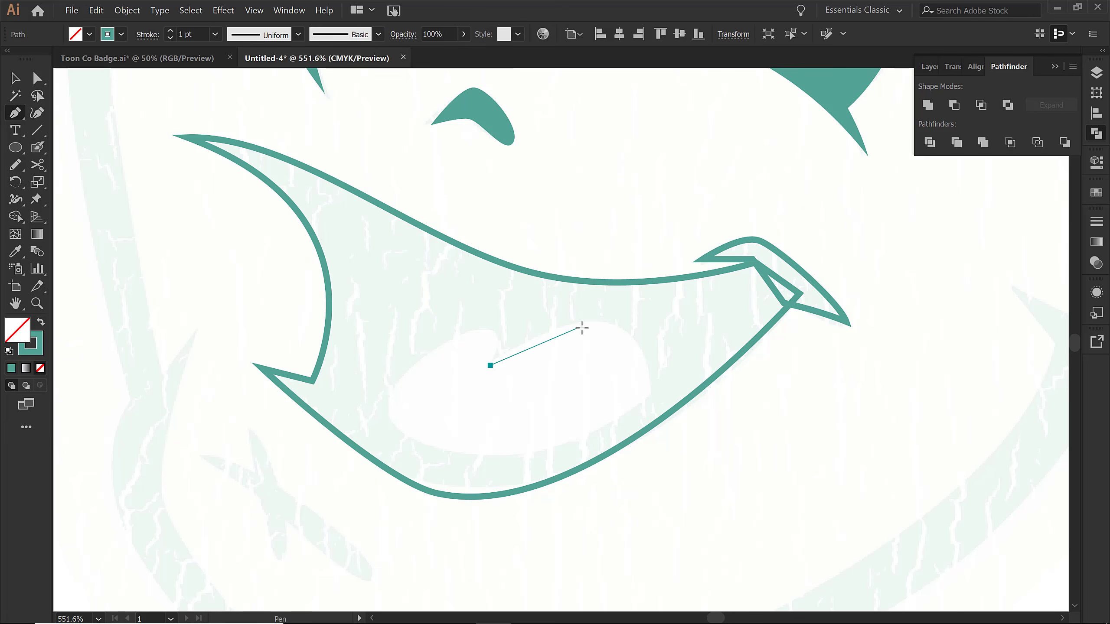
left_click_drag(595, 322, 646, 322)
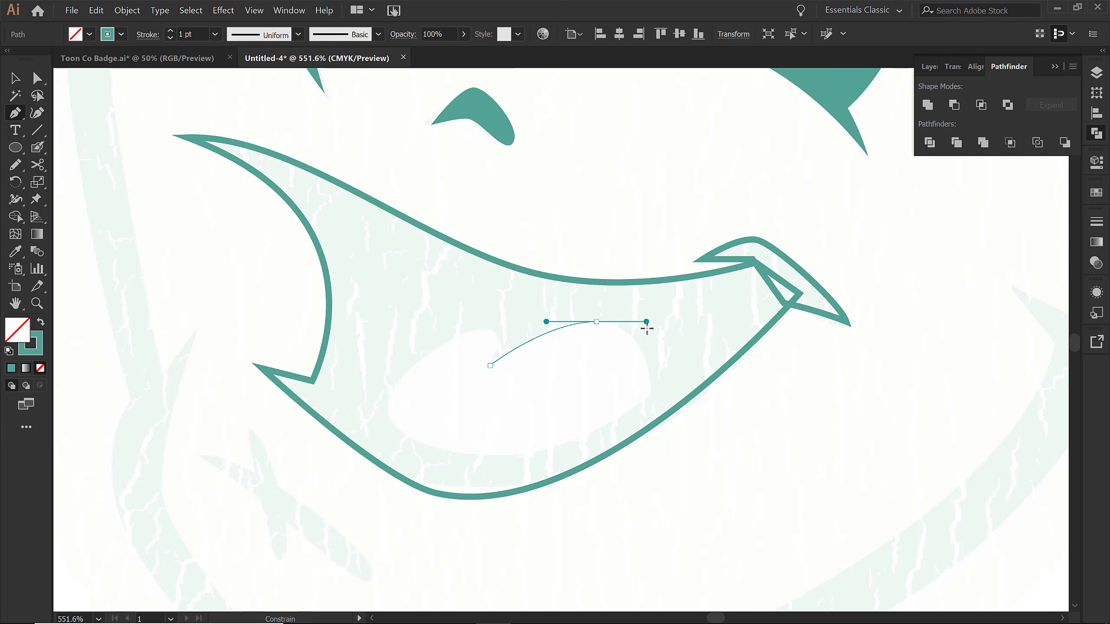
left_click(652, 397)
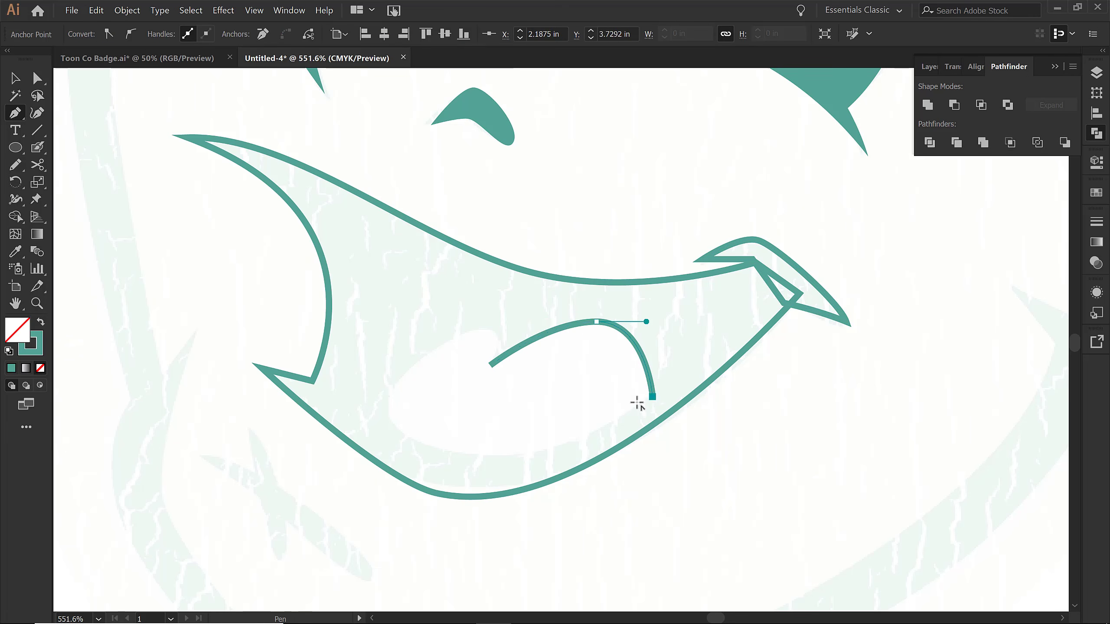
left_click_drag(484, 459, 409, 459)
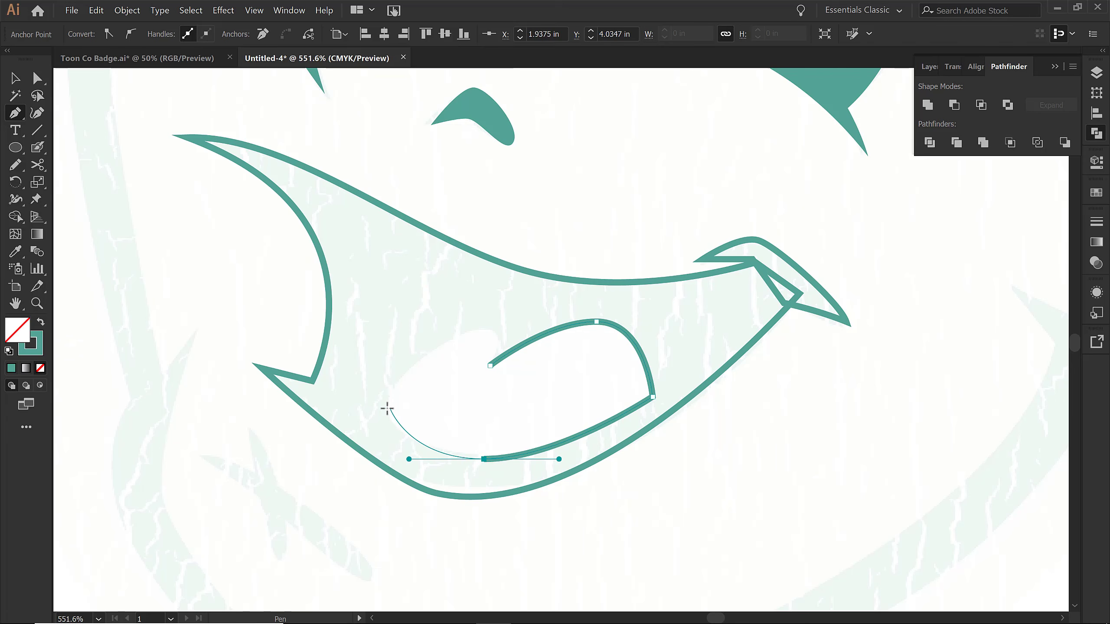
left_click_drag(384, 409, 384, 391)
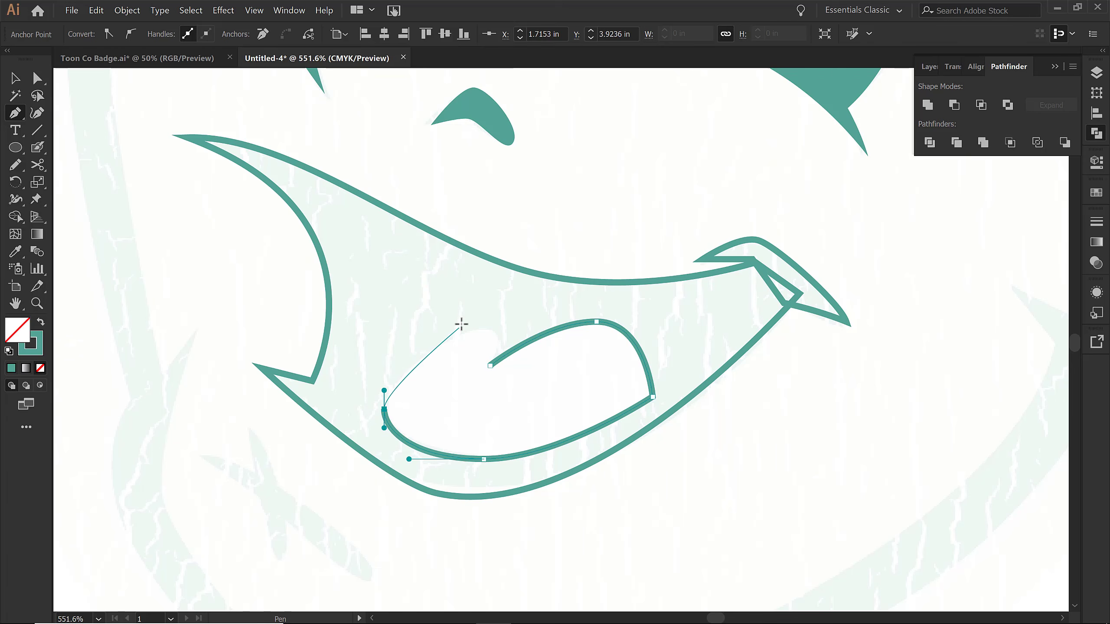
left_click_drag(484, 328, 509, 328)
left_click(490, 365)
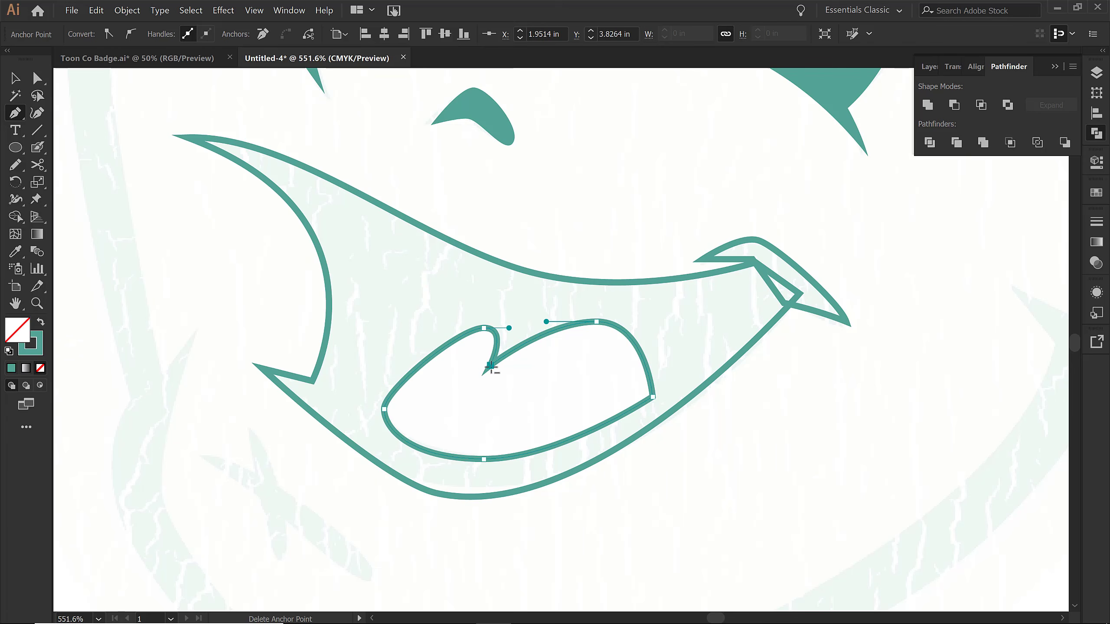
Step: Remove the tongue's outline and fill the shape with the light off-white swatch
key("v")
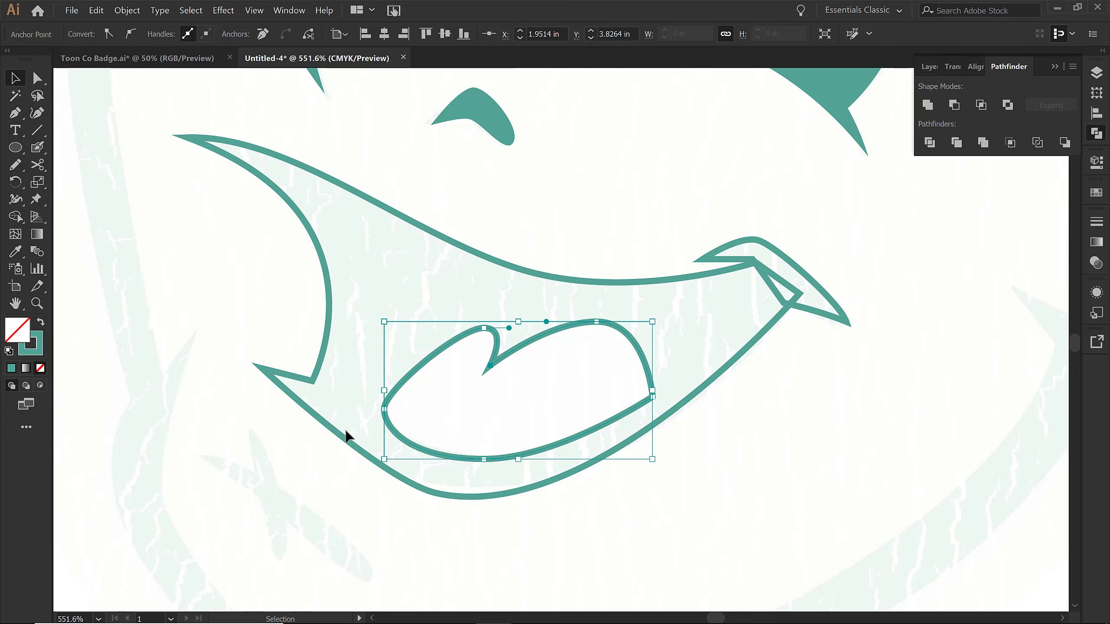
key("shift+x")
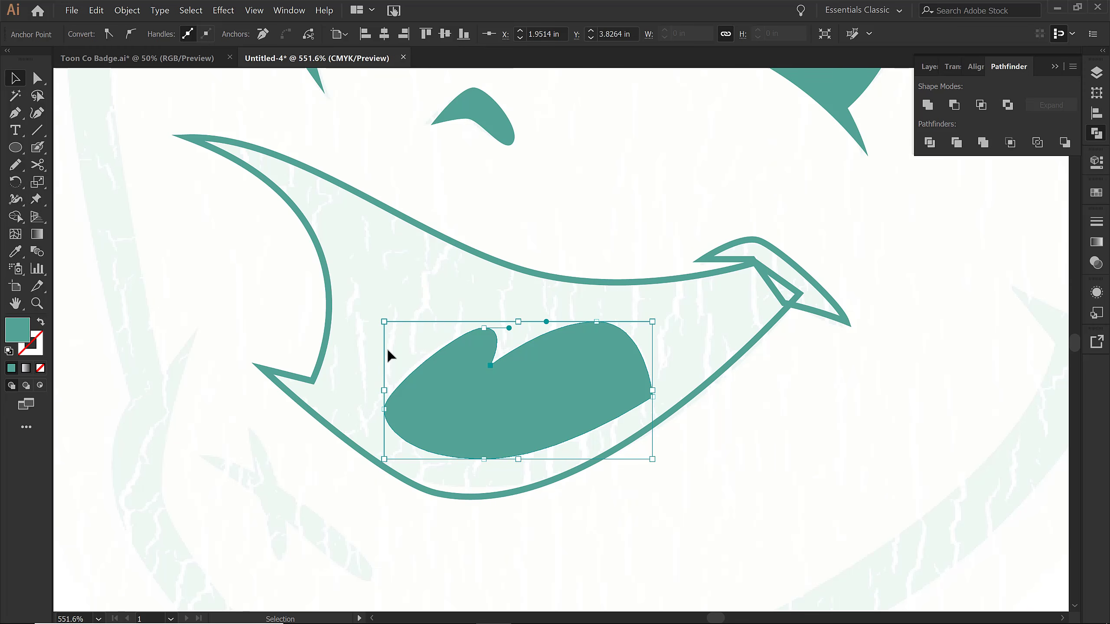
left_click(455, 382)
left_click(89, 35)
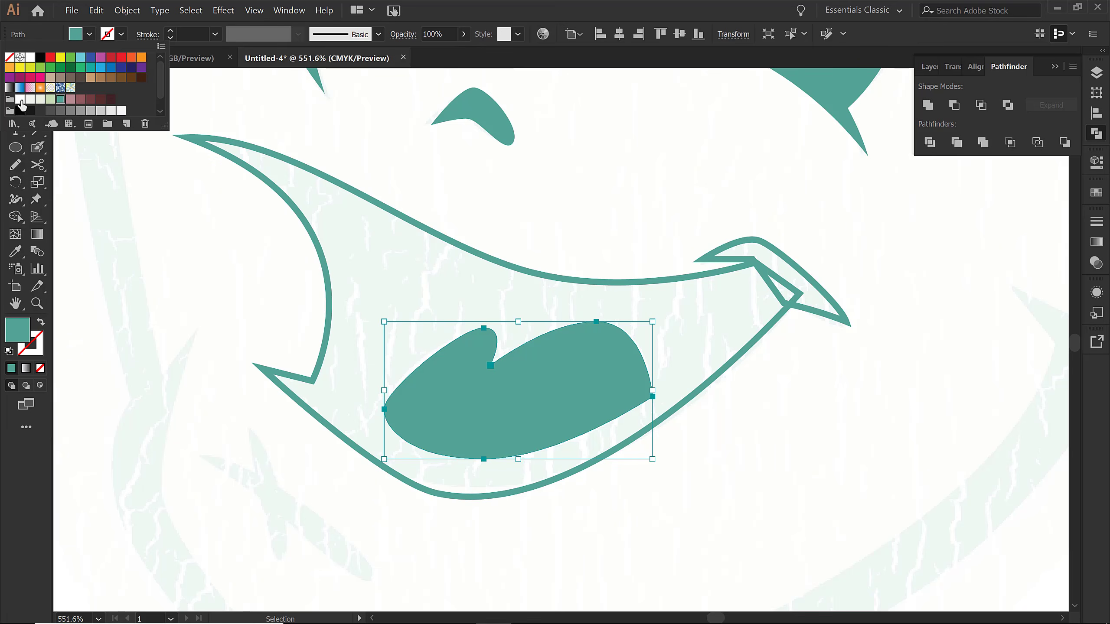
left_click(30, 100)
Step: Change the mouth and its corner crease from outlines to solid teal fills and unite them into one shape
left_click(436, 233)
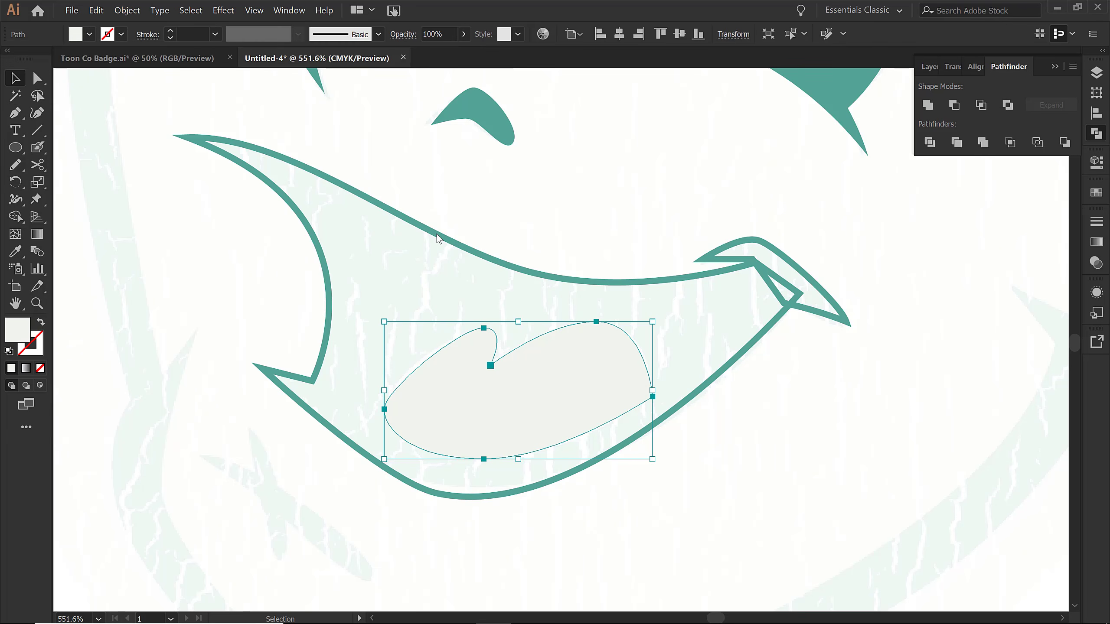
left_click(436, 234)
left_click(769, 275, "shift")
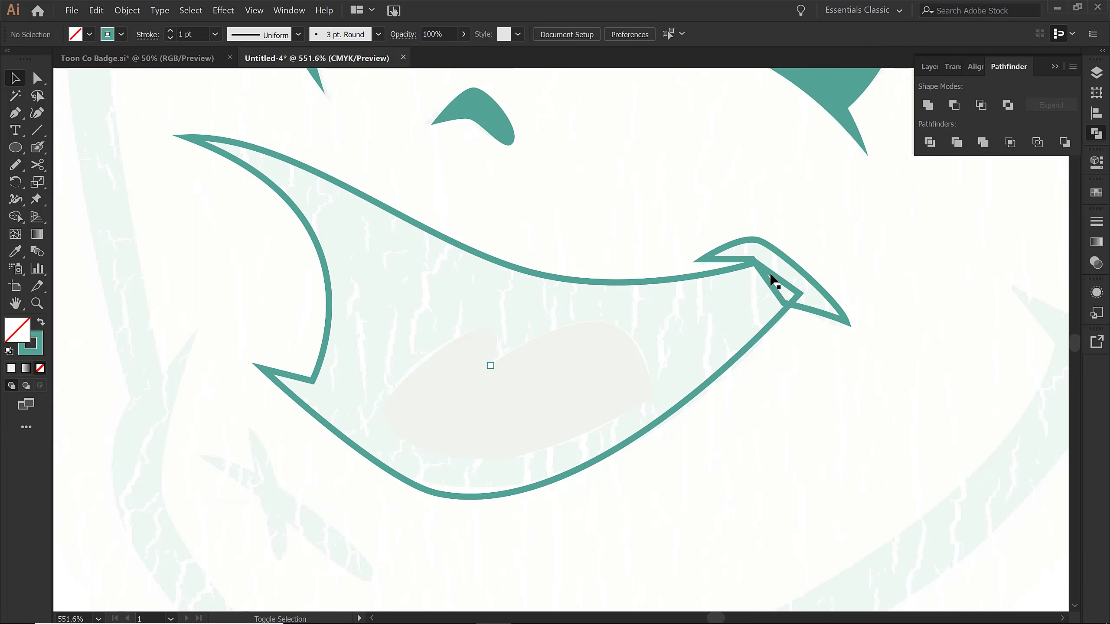
left_click_drag(734, 218, 785, 307)
key("shift+x")
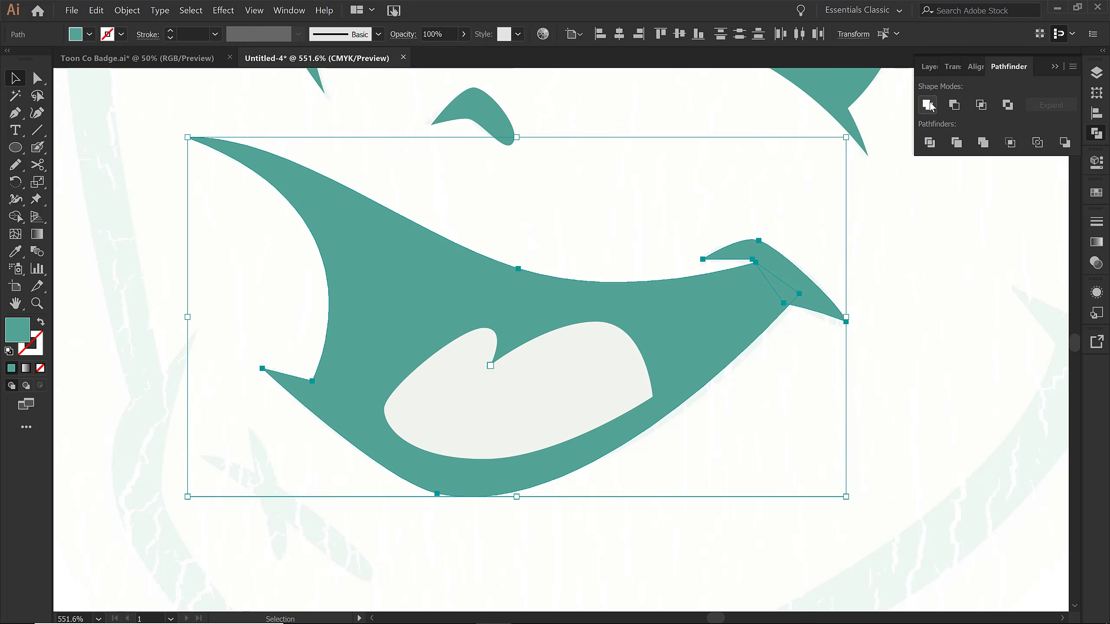
left_click(927, 105)
Step: Draw a thin closed teal blade over the steeper stroke of the sketch's crossed chin mark, bulging its right side
key("space")
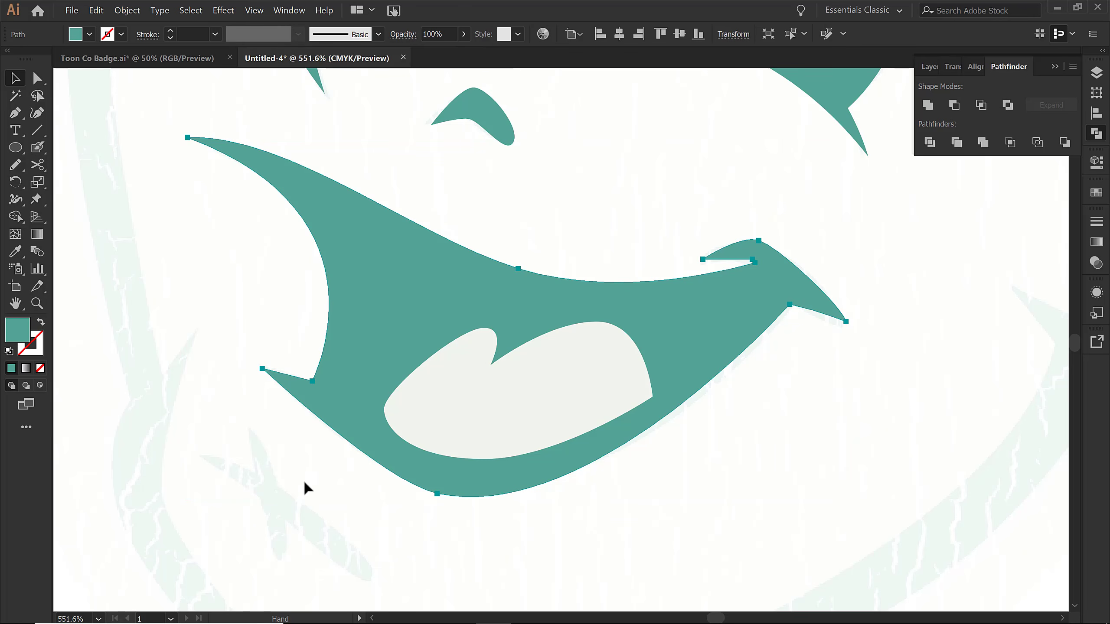
left_click_drag(304, 486, 392, 325)
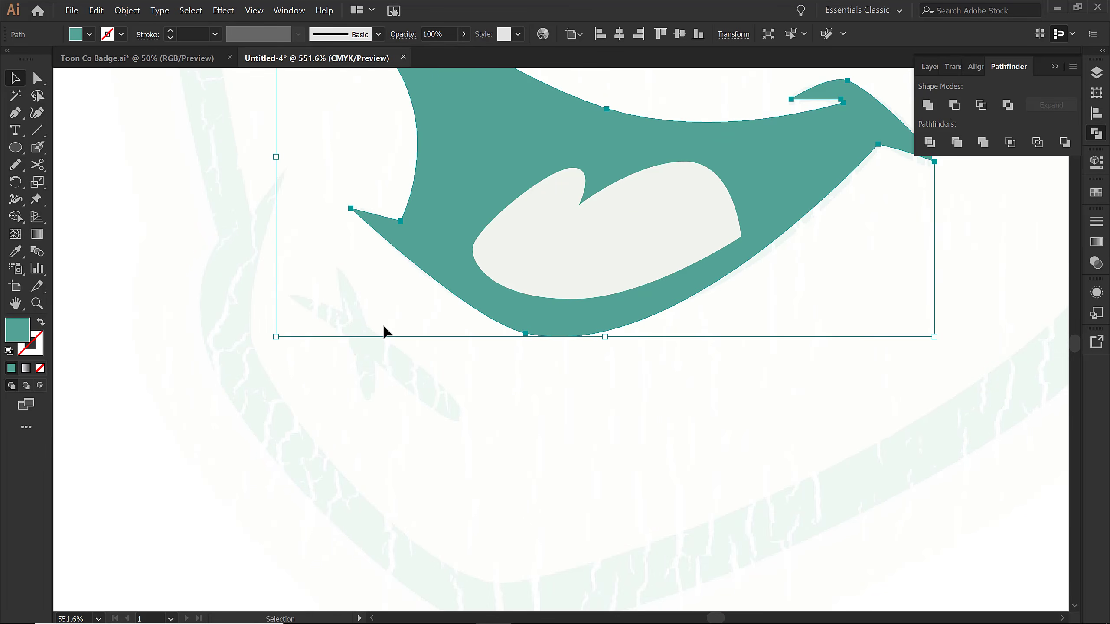
key("p")
left_click(337, 270)
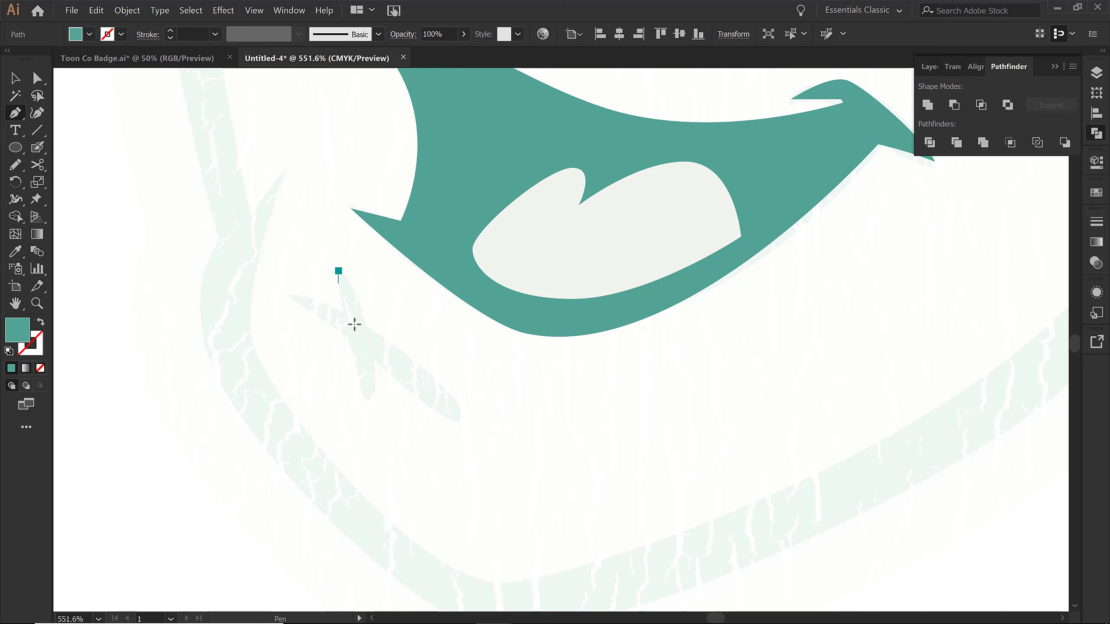
left_click(369, 400)
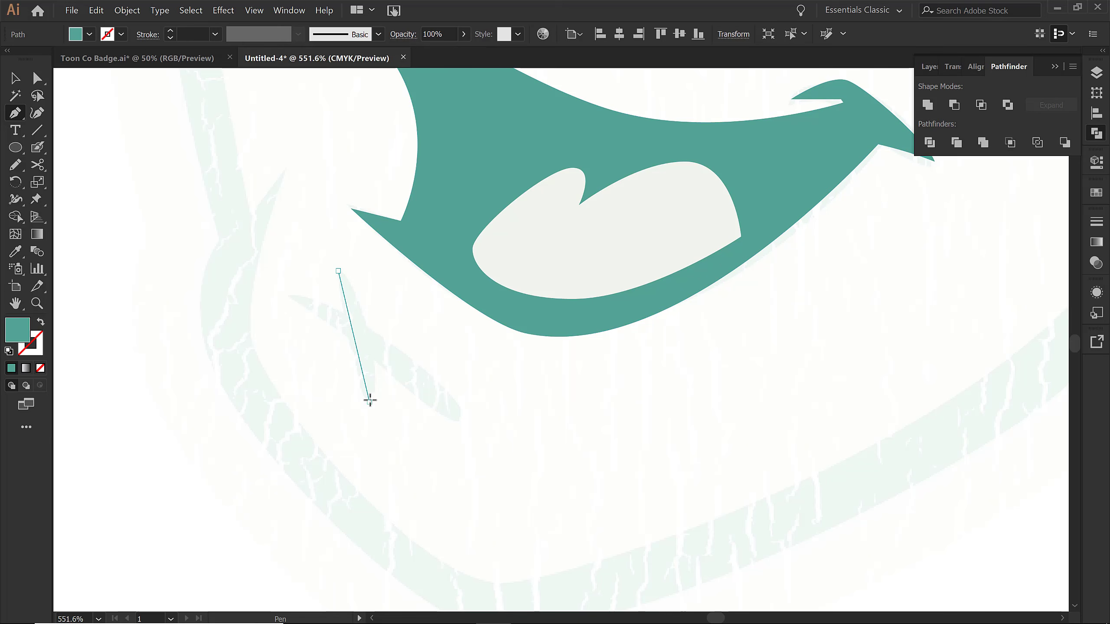
left_click_drag(369, 326, 352, 356)
left_click(338, 271)
key("shift+c")
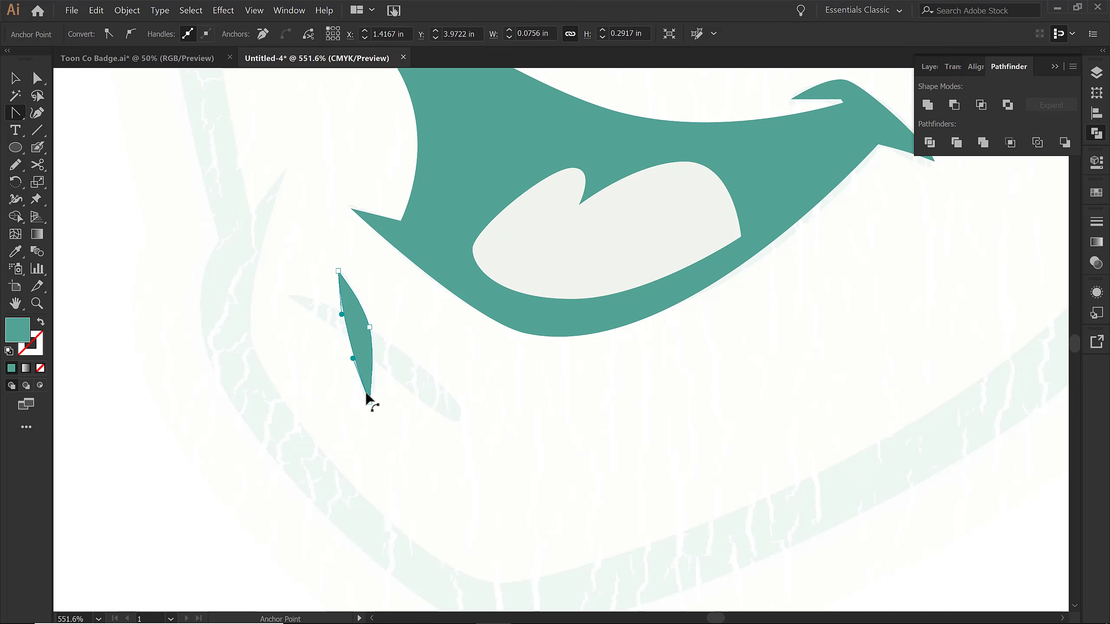
Step: Draw the chin mark's longer diagonal stroke as a closed teal shape with a rounded lower end, and bulge its upper edge
key("p")
left_click(294, 302)
mouse_move(457, 420)
left_mouse_down()
mouse_move(469, 423)
mouse_move(469, 408)
left_mouse_up()
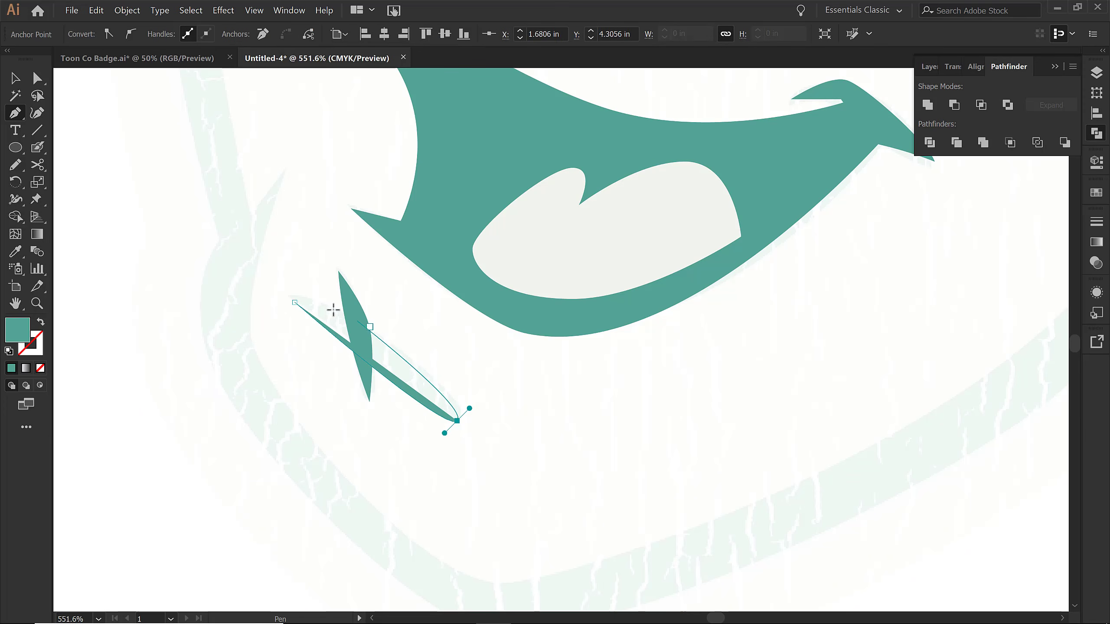
left_click(295, 303)
key("ctrl")
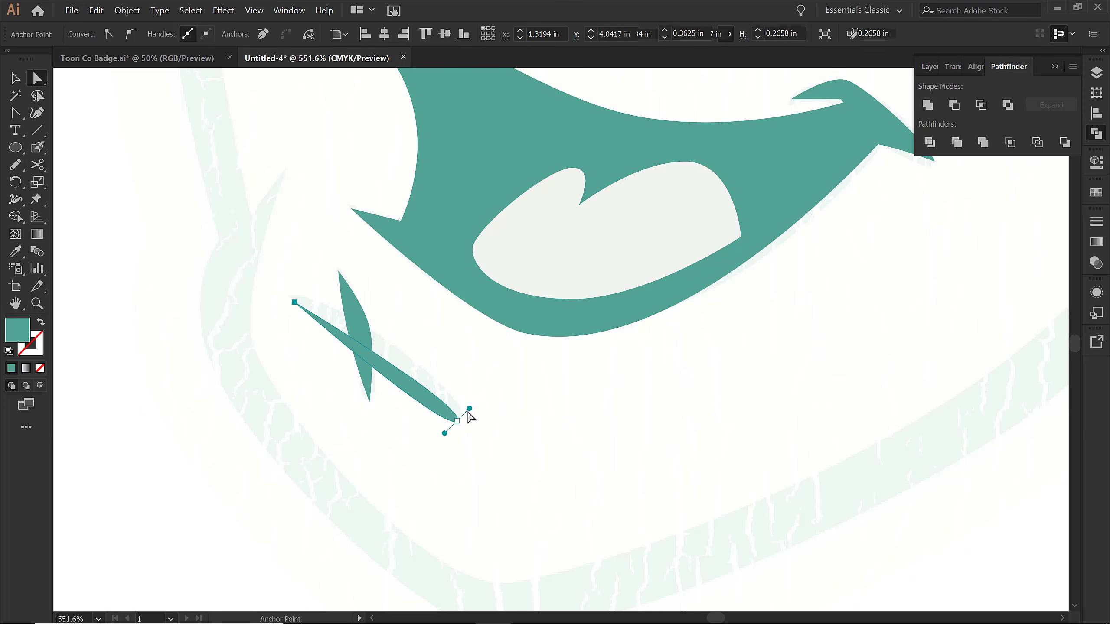
left_click_drag(469, 407, 469, 377)
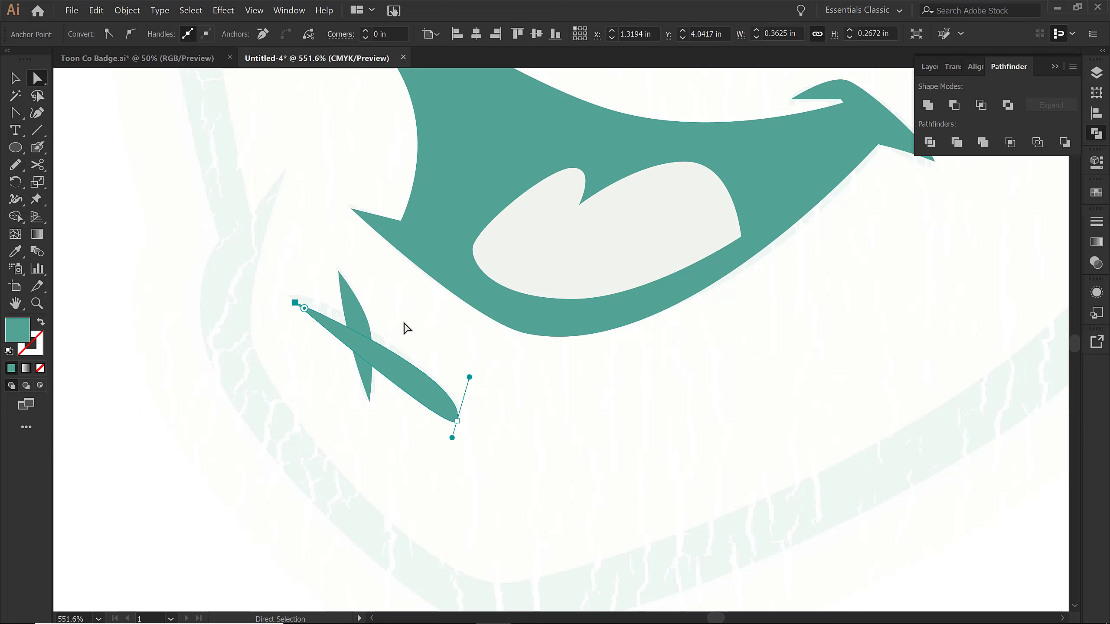
left_click(359, 323)
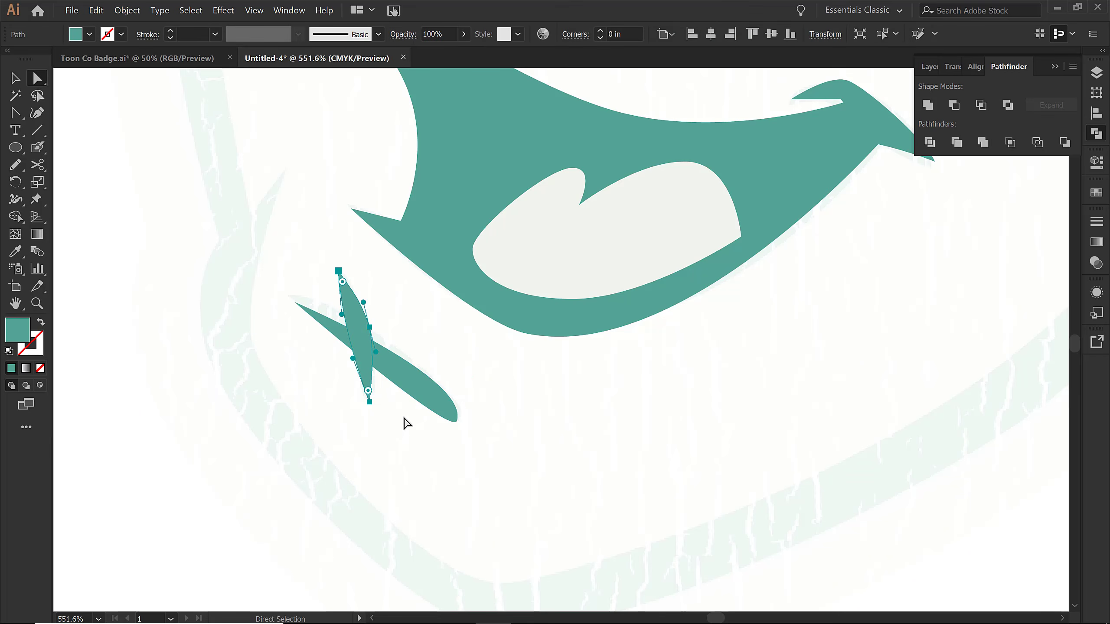
key("v")
left_click(426, 345)
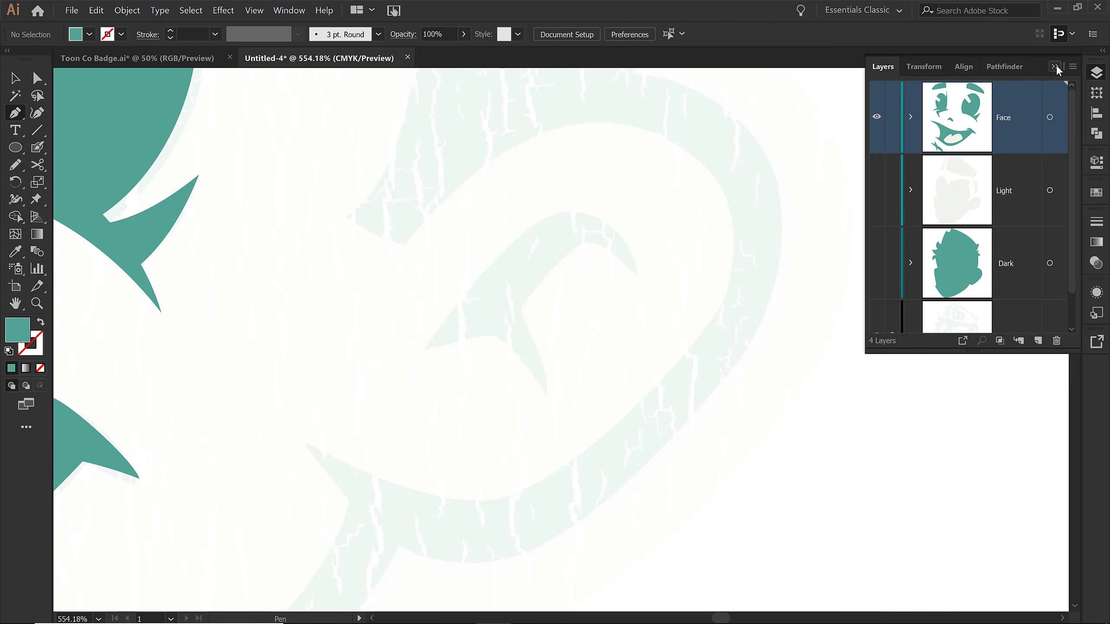
Step: Draw a closed inner-ear crease following the sketch, with a hooked upper end and two pointed lower tips, and fill it teal
left_click(1055, 67)
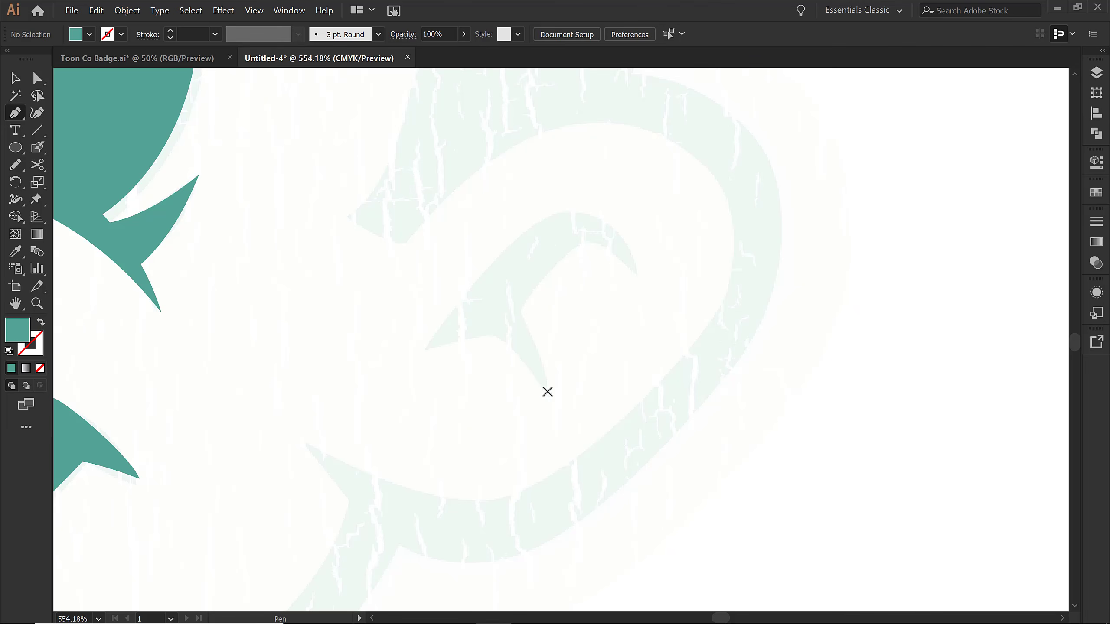
left_click_drag(499, 332, 481, 331)
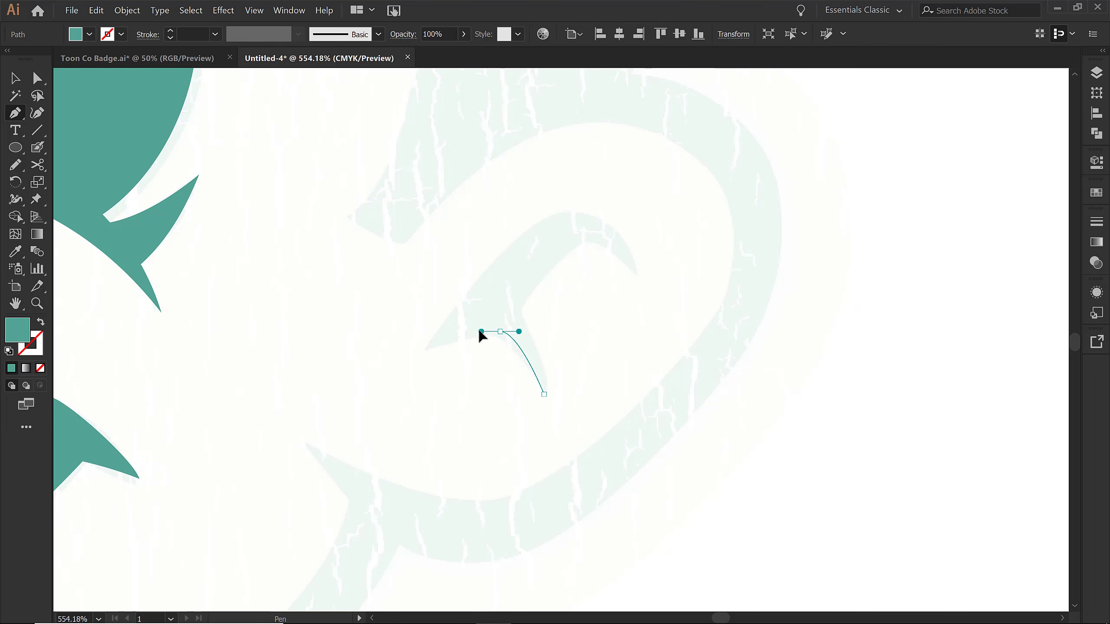
left_click(425, 351)
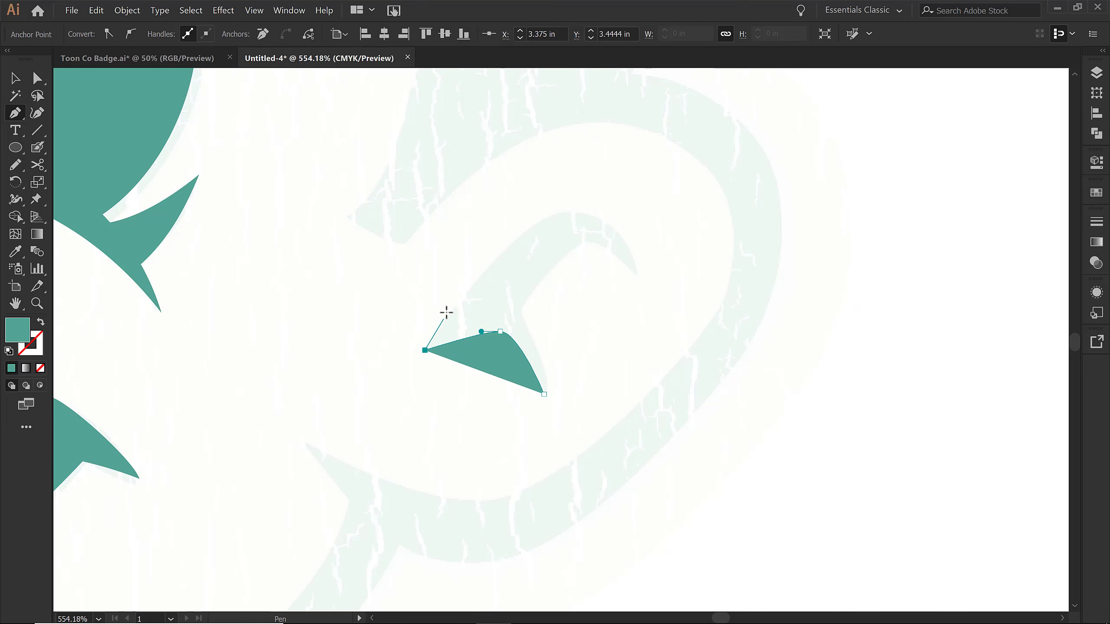
left_click_drag(563, 214, 606, 212)
mouse_move(638, 273)
left_mouse_down()
mouse_move(639, 293)
mouse_move(626, 262)
left_mouse_up()
left_click(582, 243)
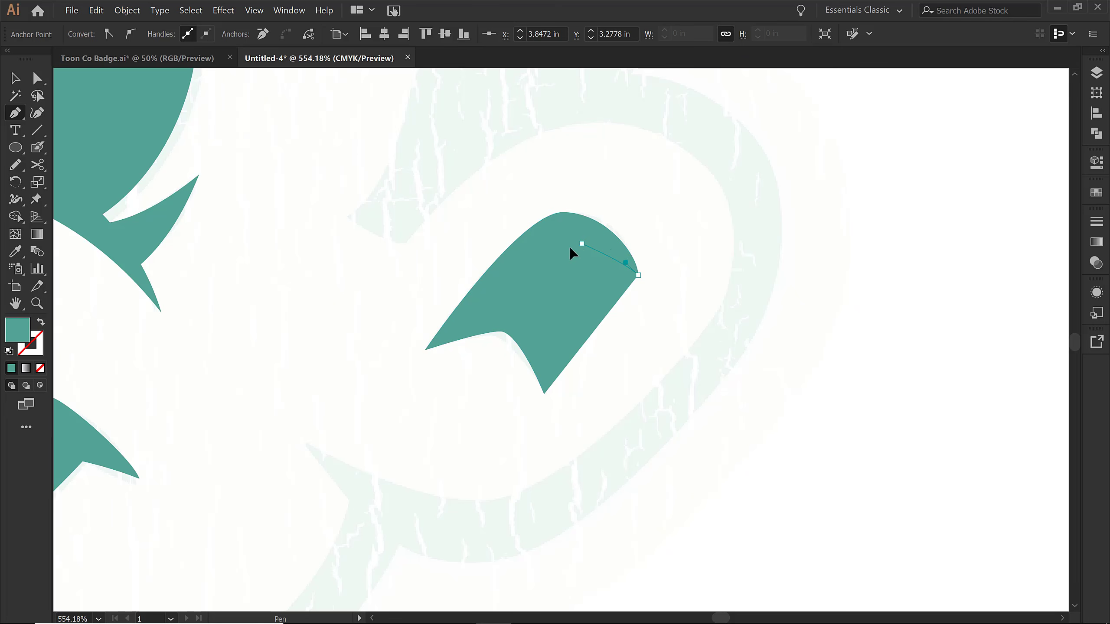
left_click_drag(557, 252, 557, 250)
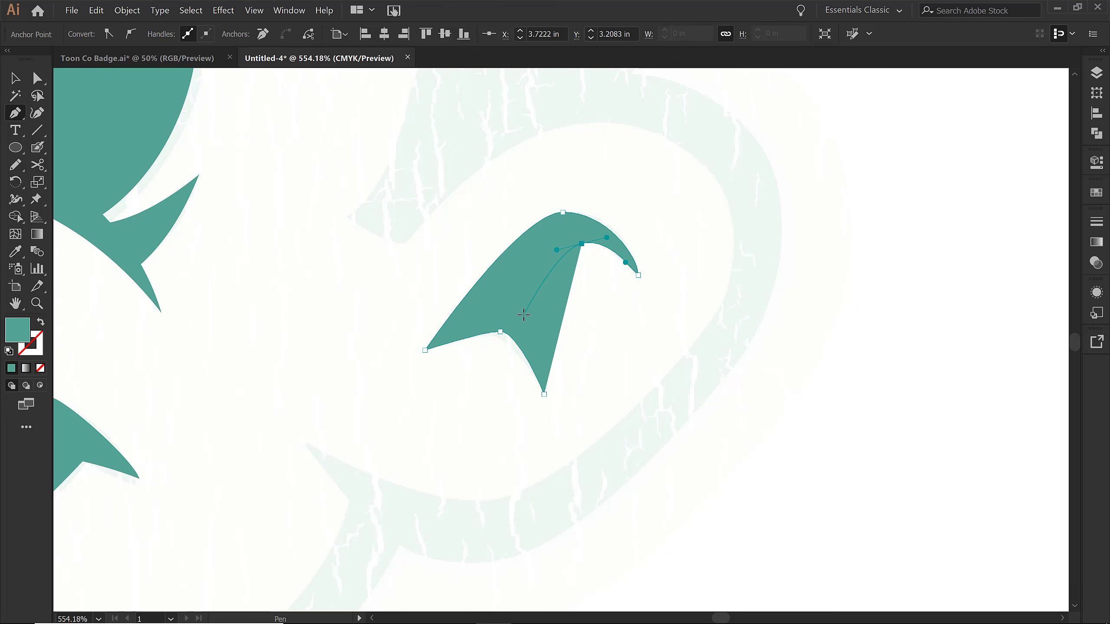
key("shift+x")
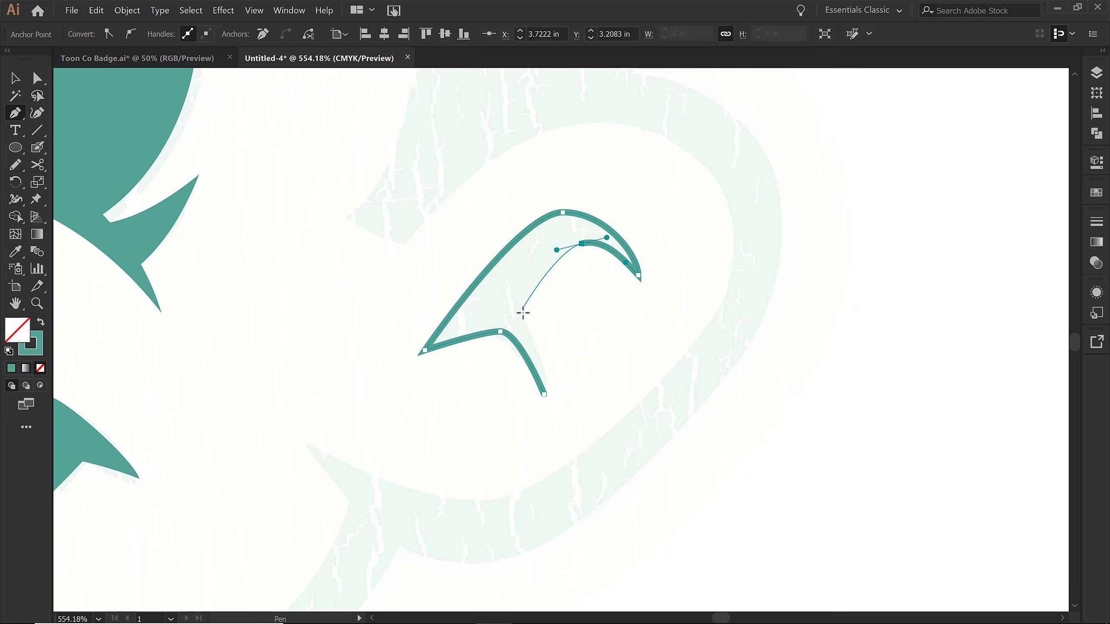
left_click(523, 311)
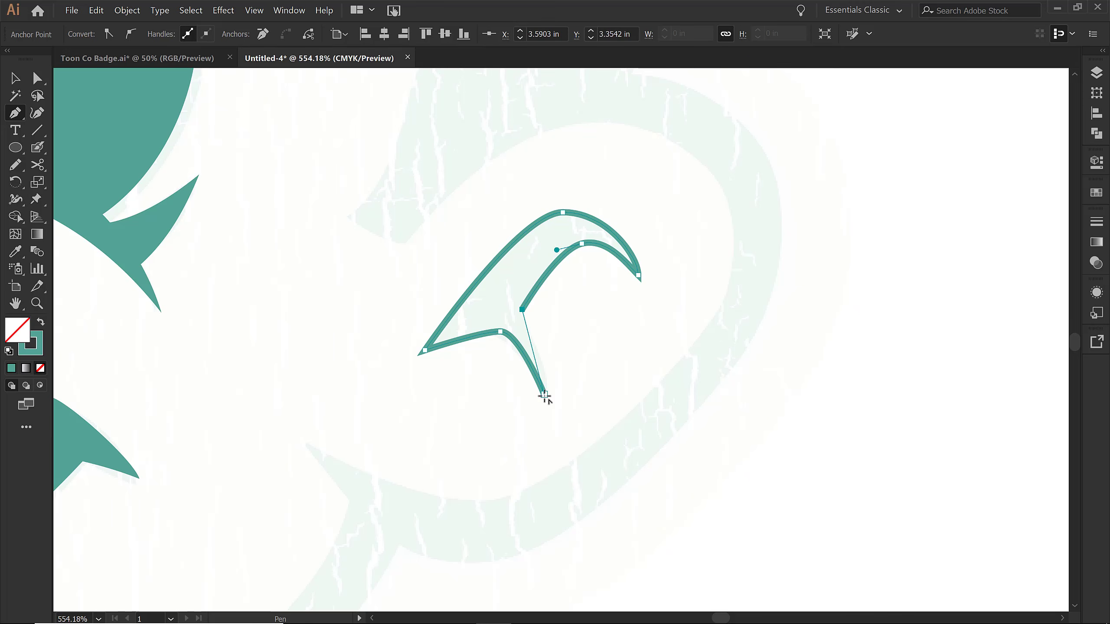
left_click_drag(544, 394, 533, 436)
key("shift+x")
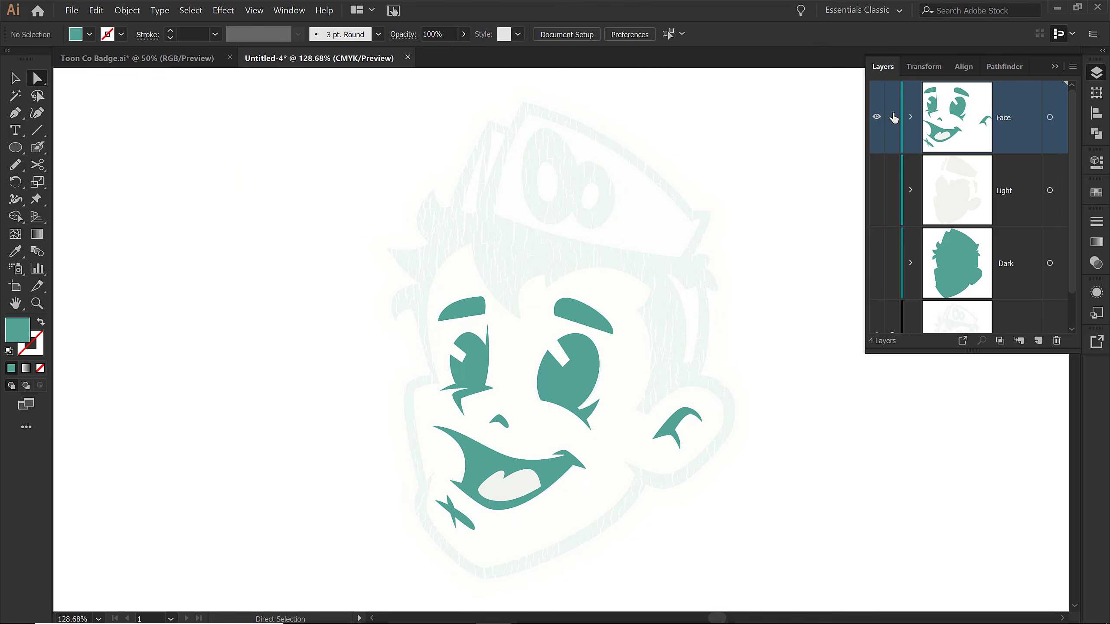
Step: Show the Light and Dark layers and hide the template layer
left_click(877, 190)
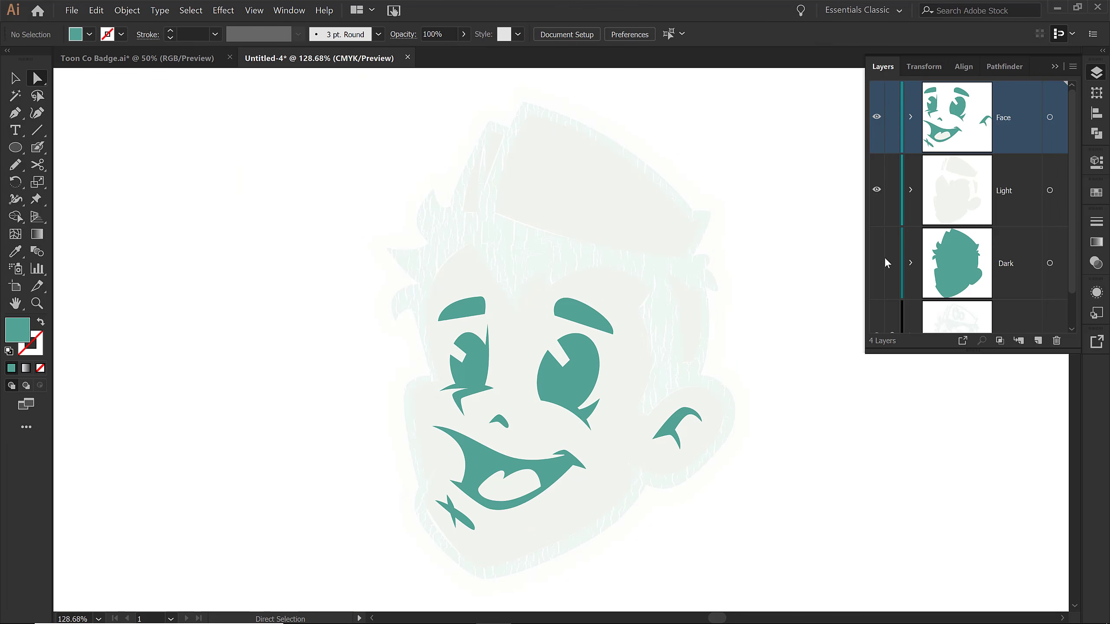
left_click(877, 263)
scroll(928, 276, "down", 1)
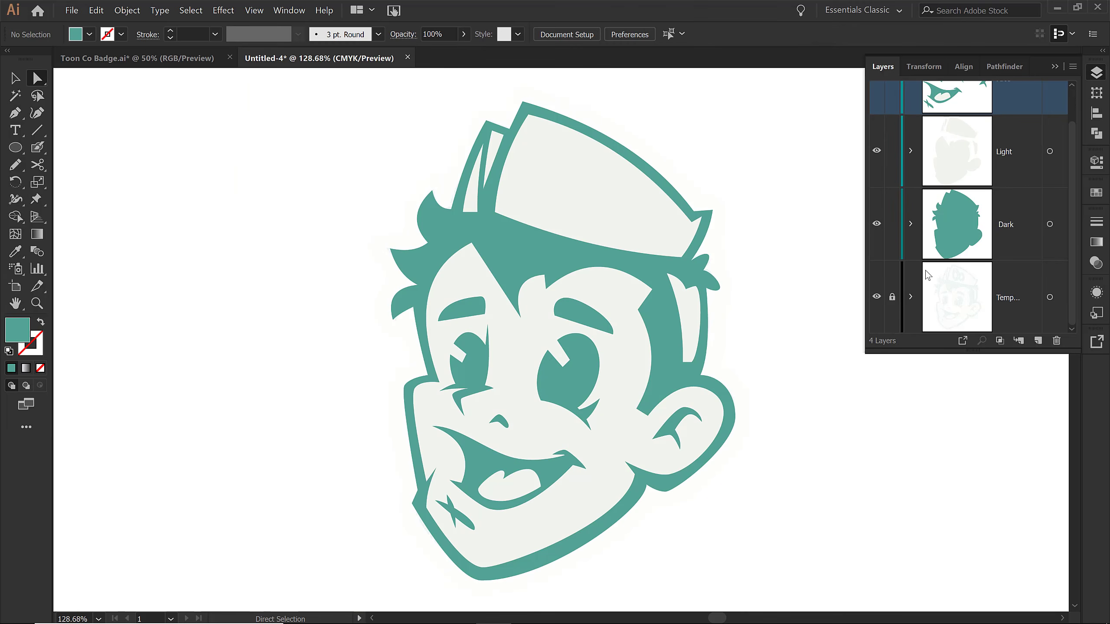
left_click(877, 298)
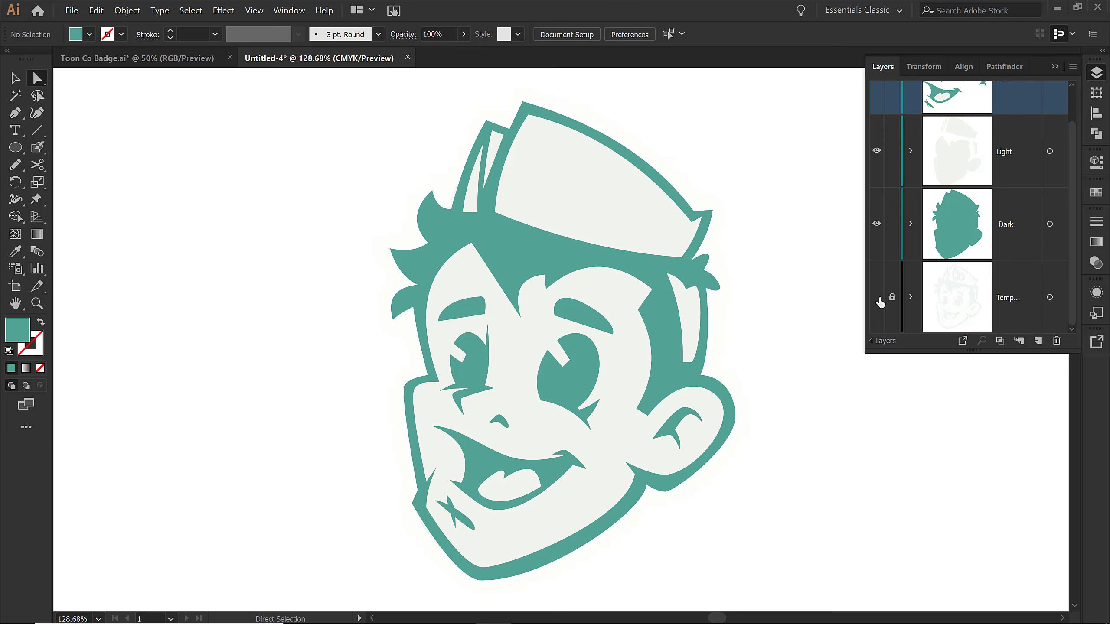
Step: Select the teal head silhouette on the Dark layer and give its path an off-white stroke
left_click(713, 209)
key("v")
left_click(719, 215)
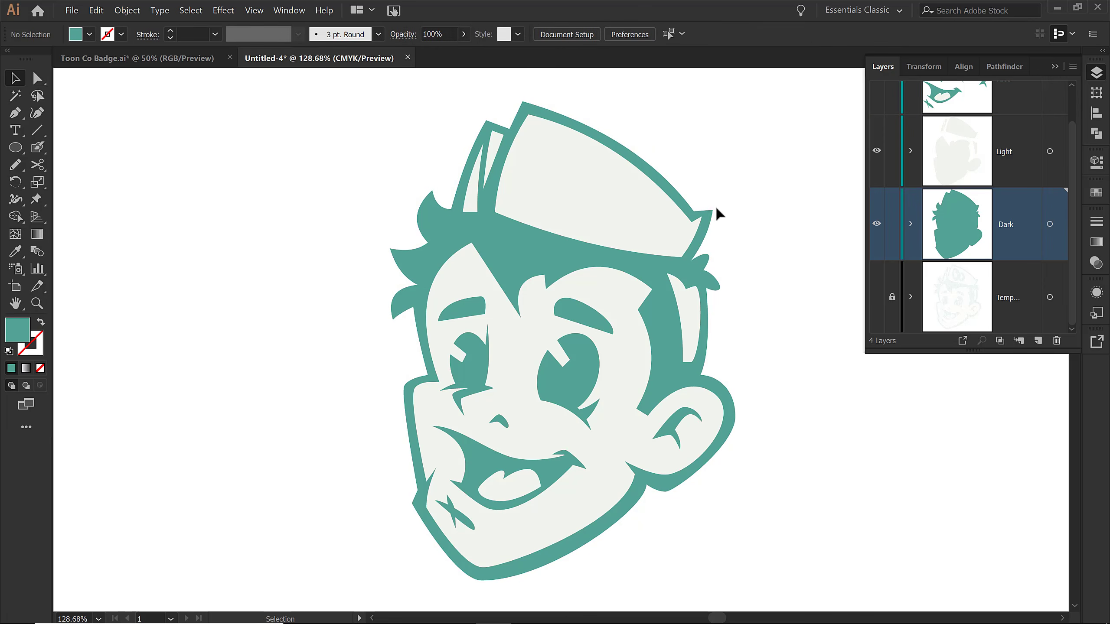
left_click(713, 211)
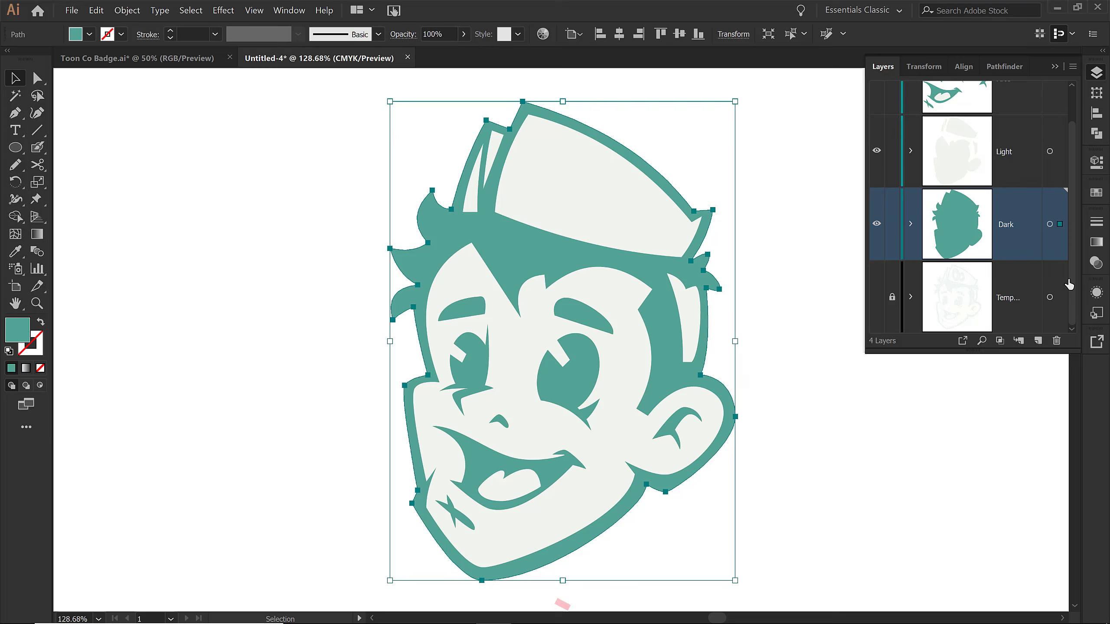
left_click(1096, 292)
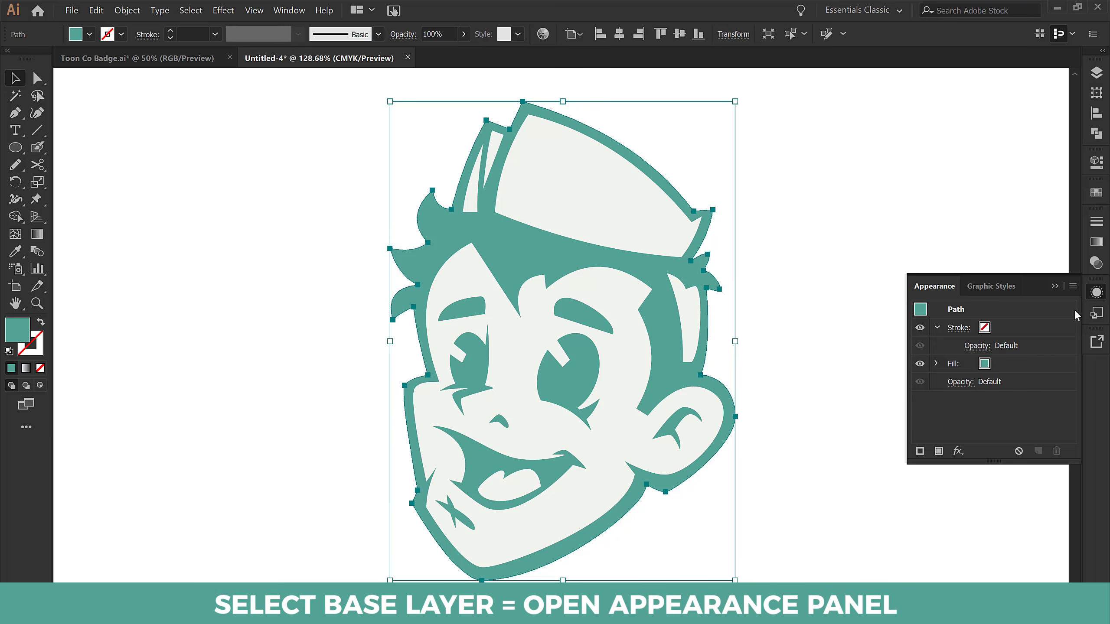
left_click(1018, 324)
left_click(1012, 325)
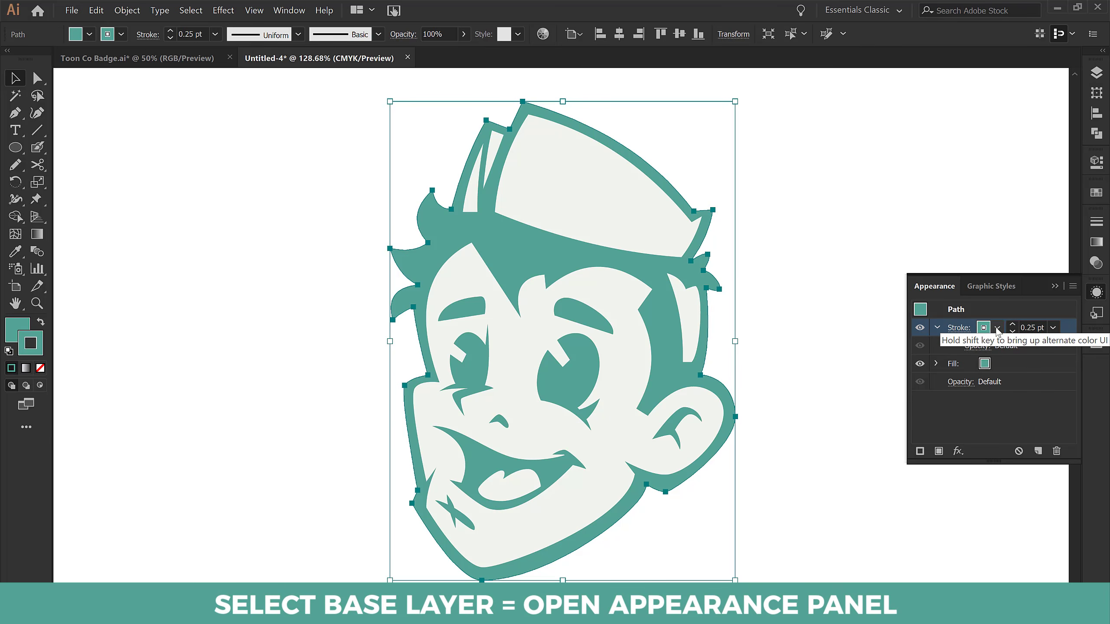
left_click(997, 331)
left_click(864, 394)
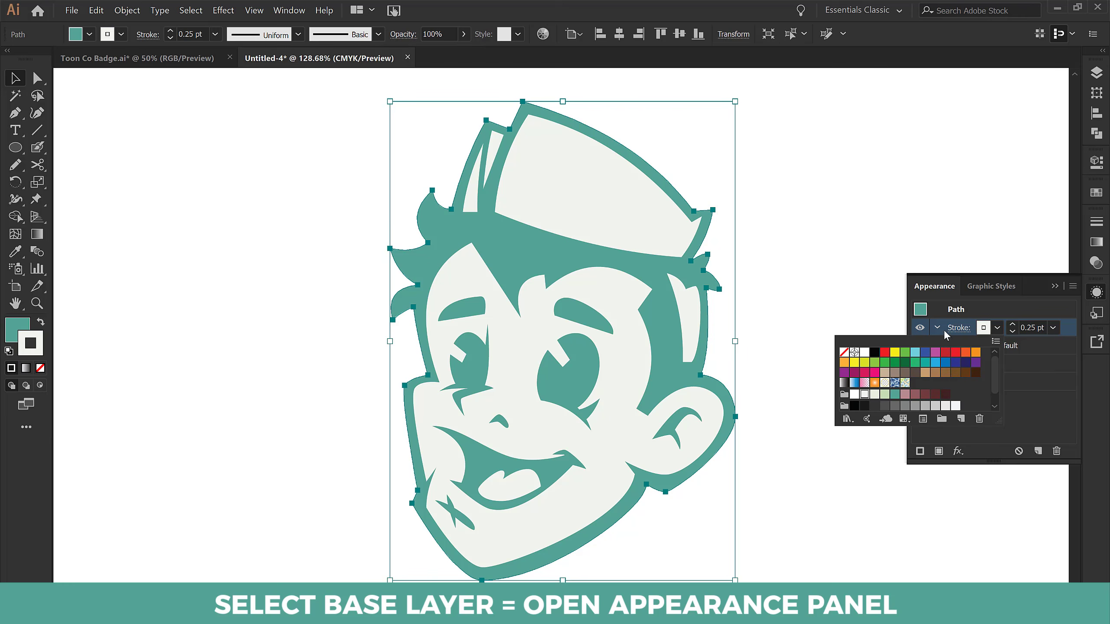
Step: Align the silhouette's off-white stroke to the outside and set its weight to 2 pt
left_click(949, 332)
left_click(955, 331)
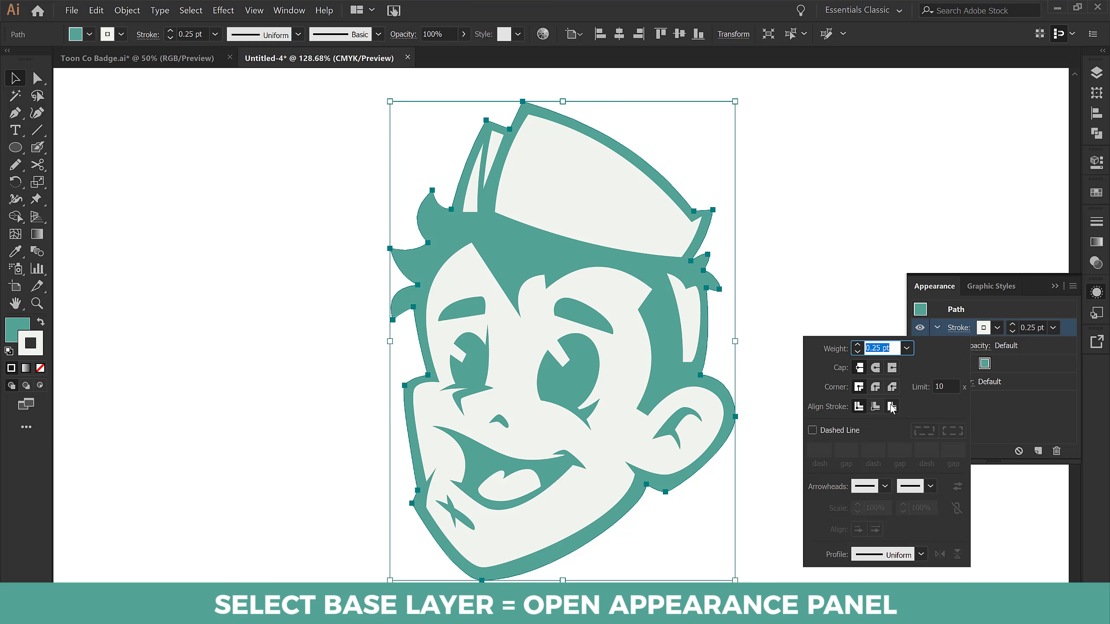
left_click(891, 406)
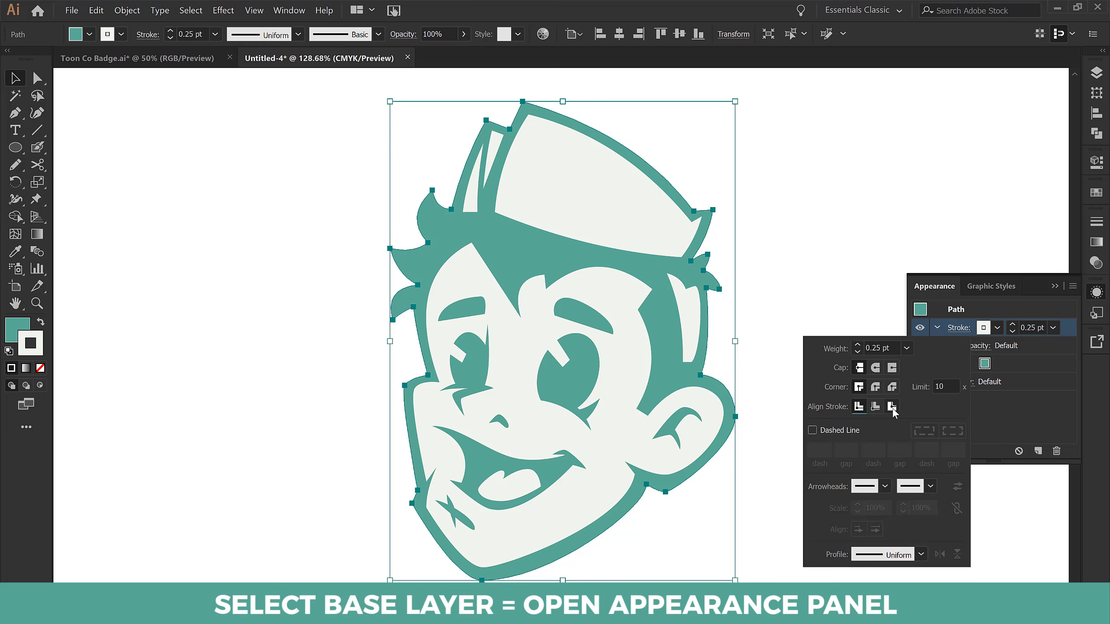
left_click(906, 348)
left_click(930, 77)
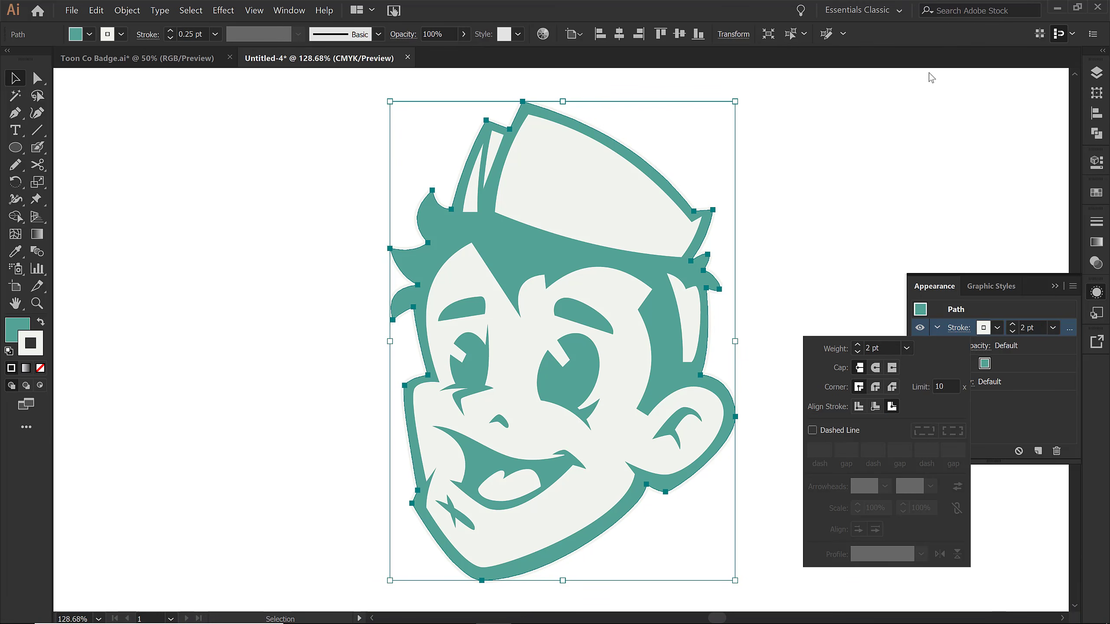
Step: Duplicate the silhouette's off-white stroke and recolor the lower copy pale green
left_click(1073, 287)
left_click(1072, 287)
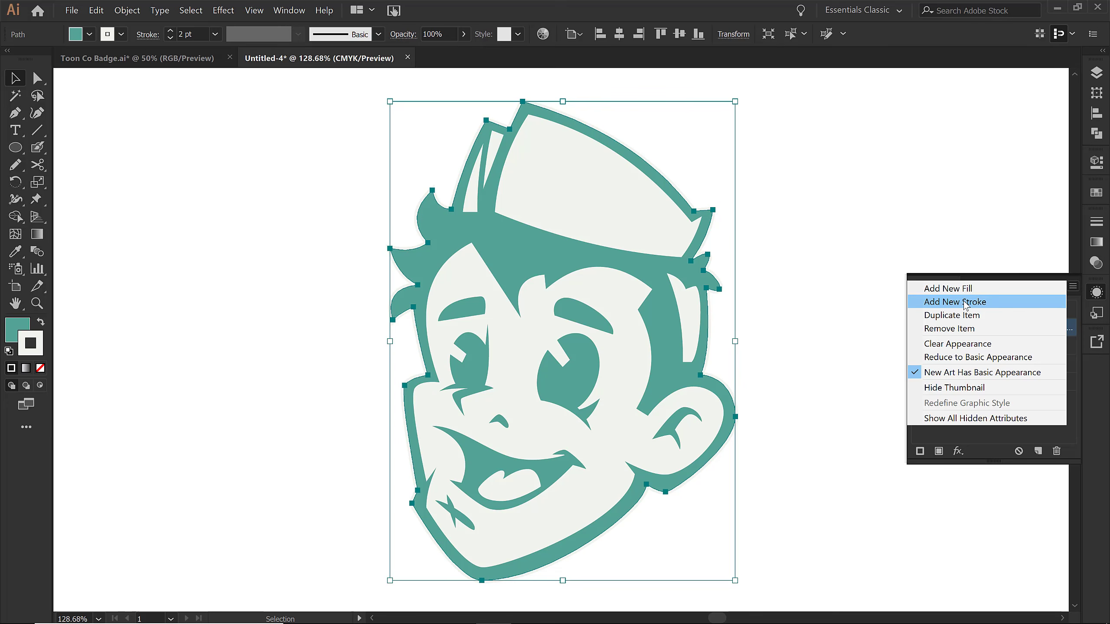
left_click(964, 317)
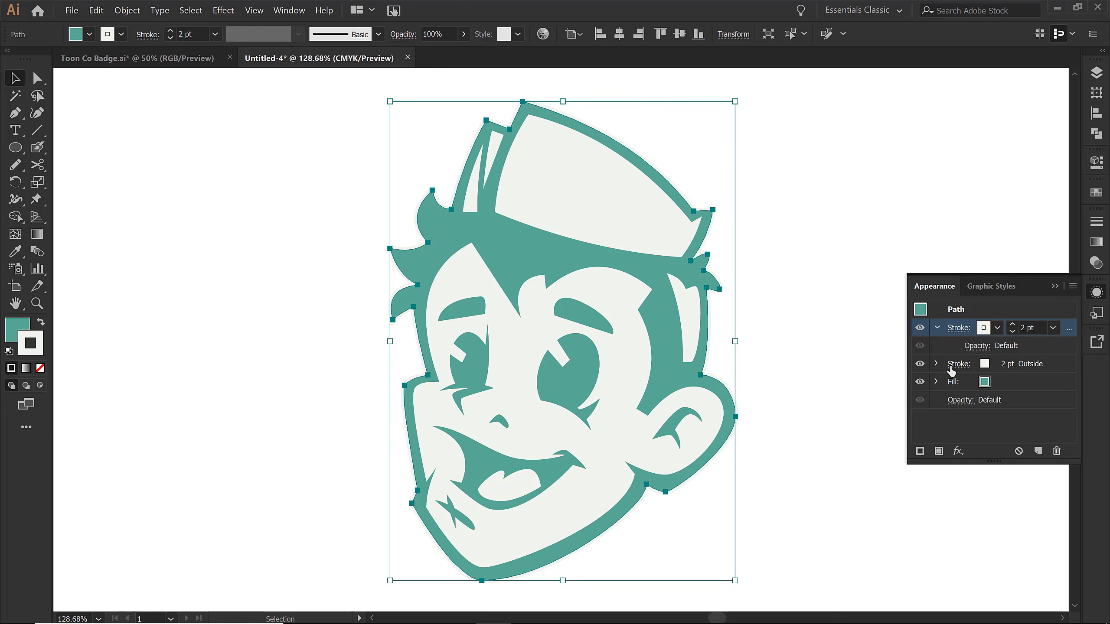
left_click(985, 364)
left_click(983, 364)
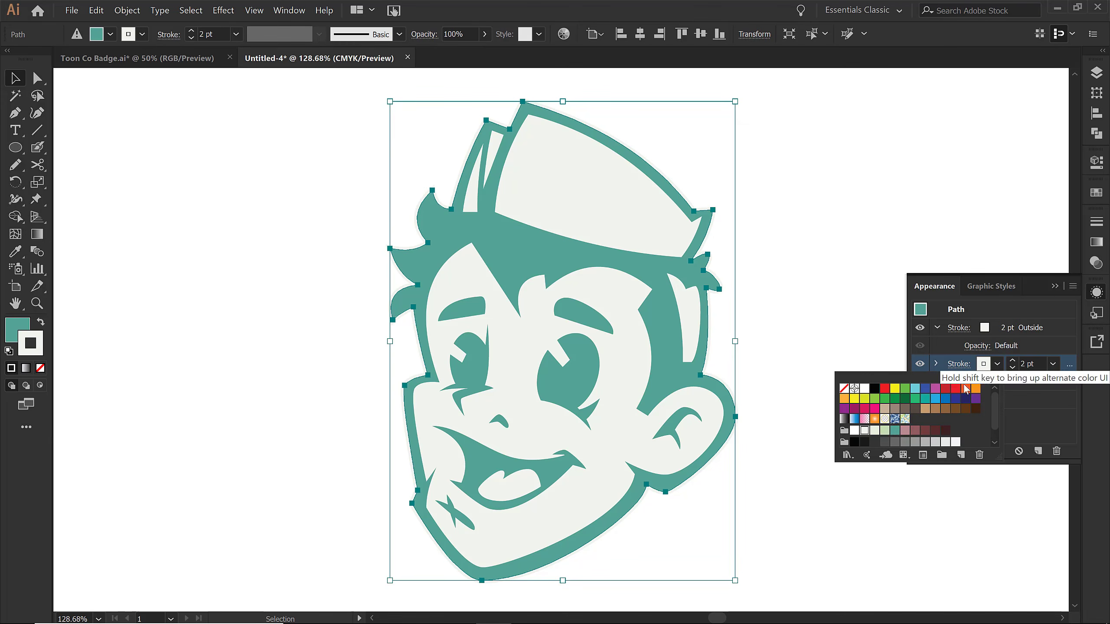
left_click(884, 431)
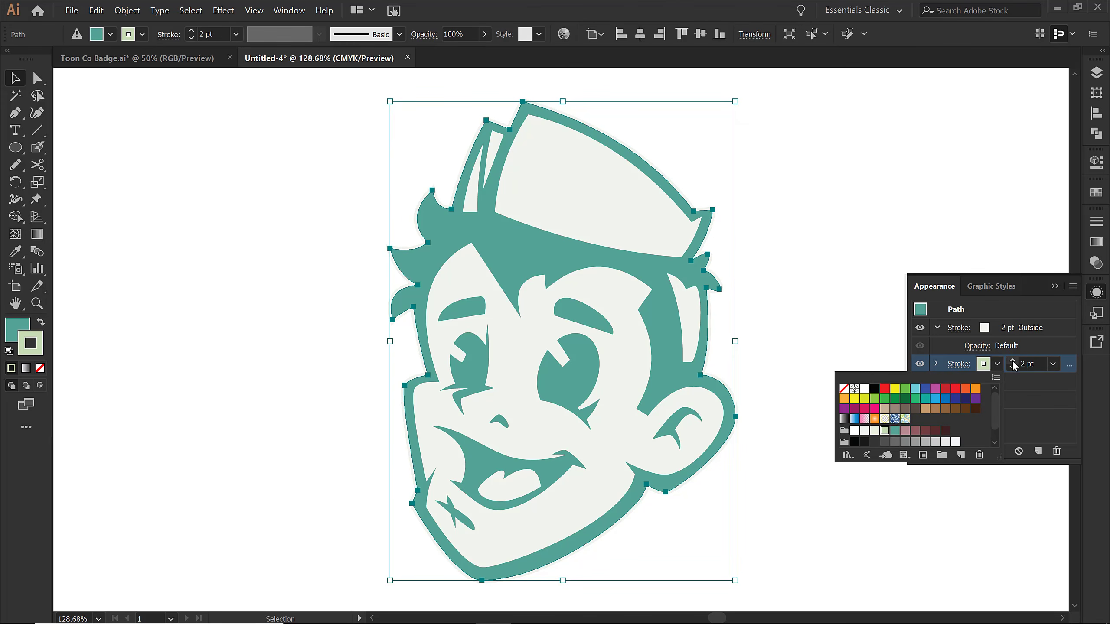
Step: Keep the pale green stroke aligned to the outside, raise its weight to 9 pt, and deselect the head
left_click(958, 364)
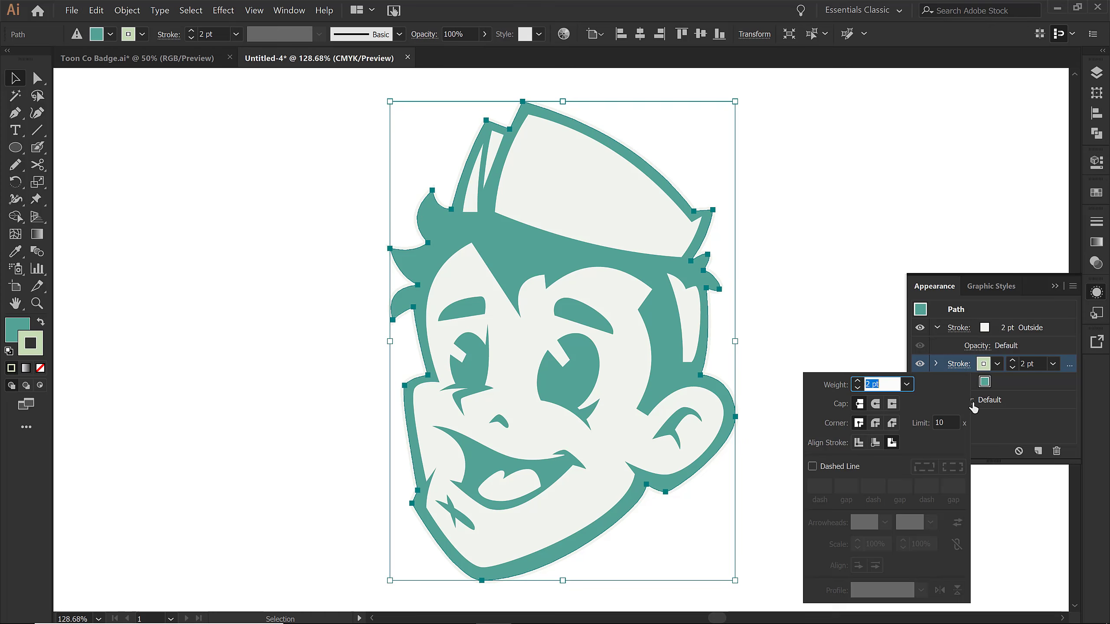
left_click(891, 443)
left_click(1012, 360)
left_click(1012, 360)
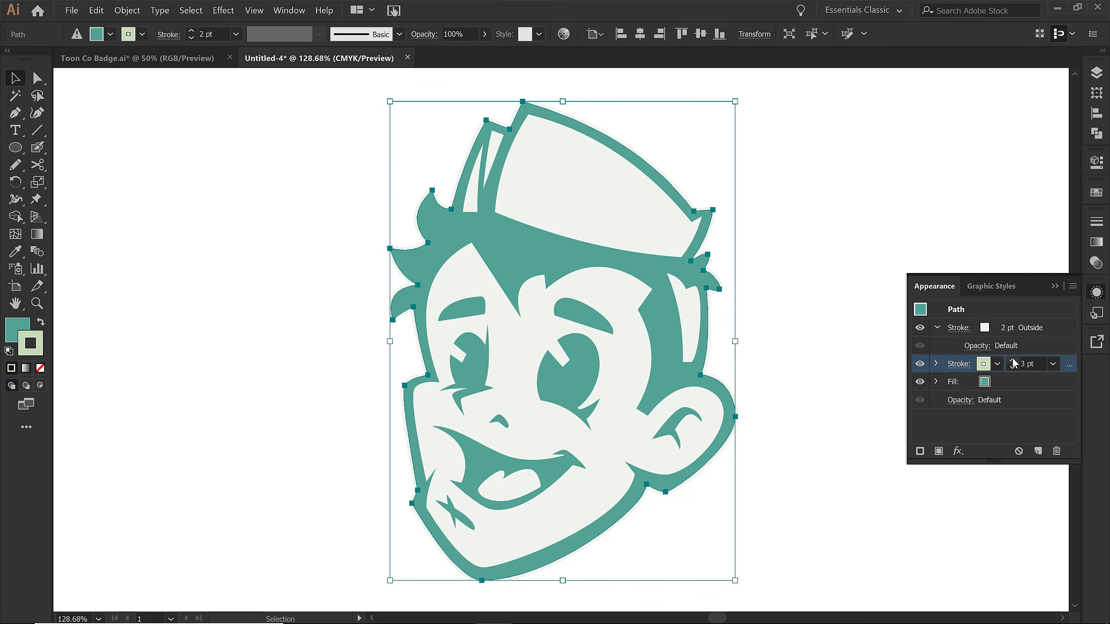
left_click(1012, 359)
left_click(1012, 360)
left_click(1012, 360)
left_click(1012, 360)
left_click(1012, 360)
left_click(1012, 359)
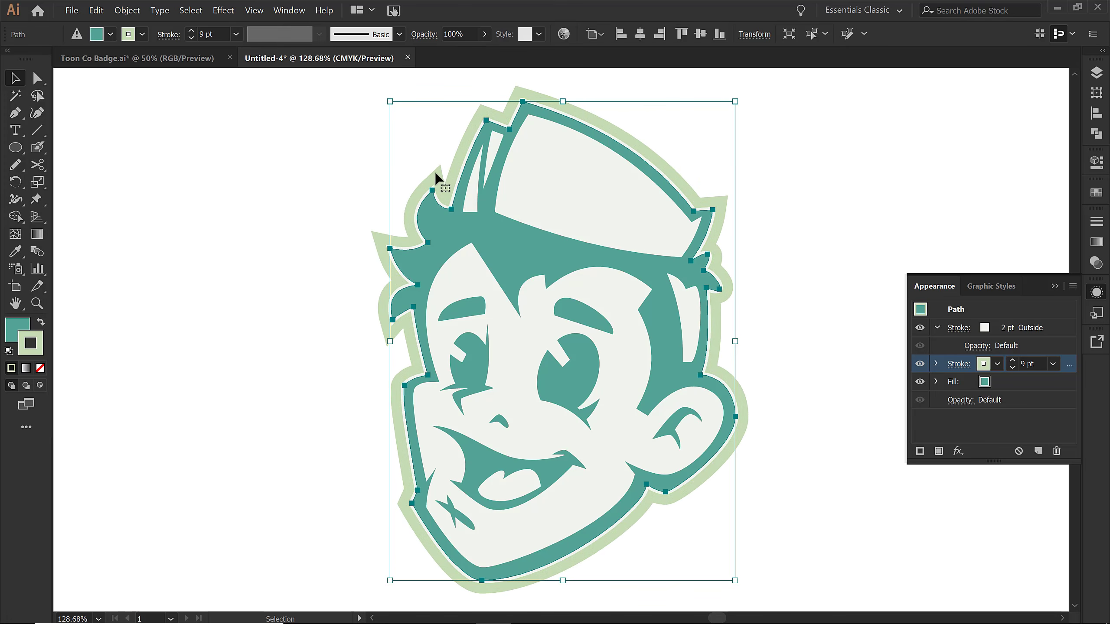
left_click(845, 230)
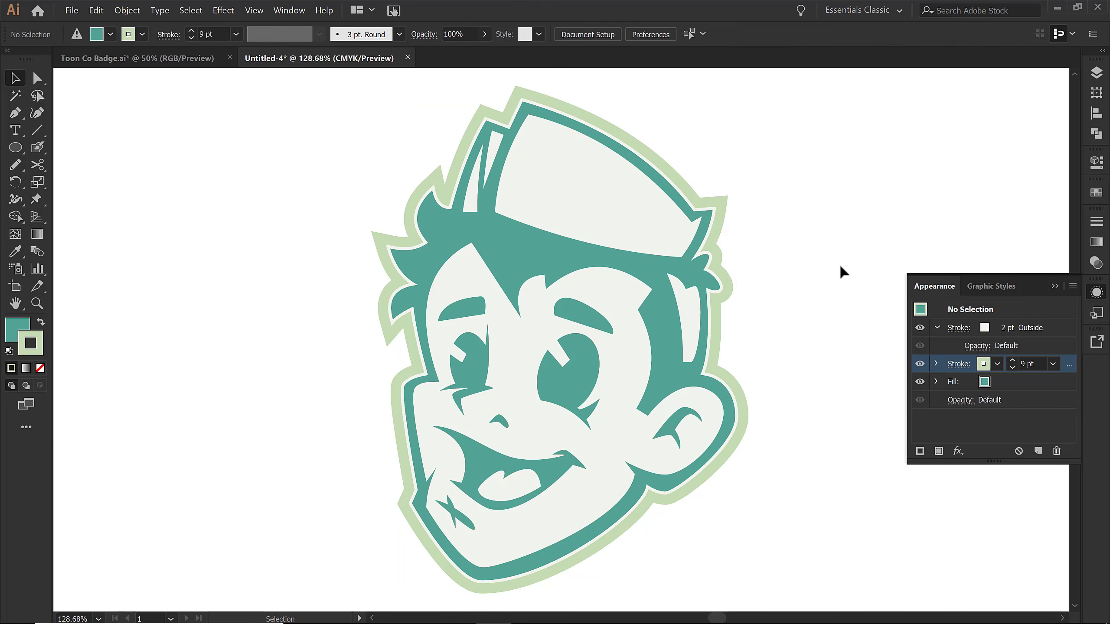